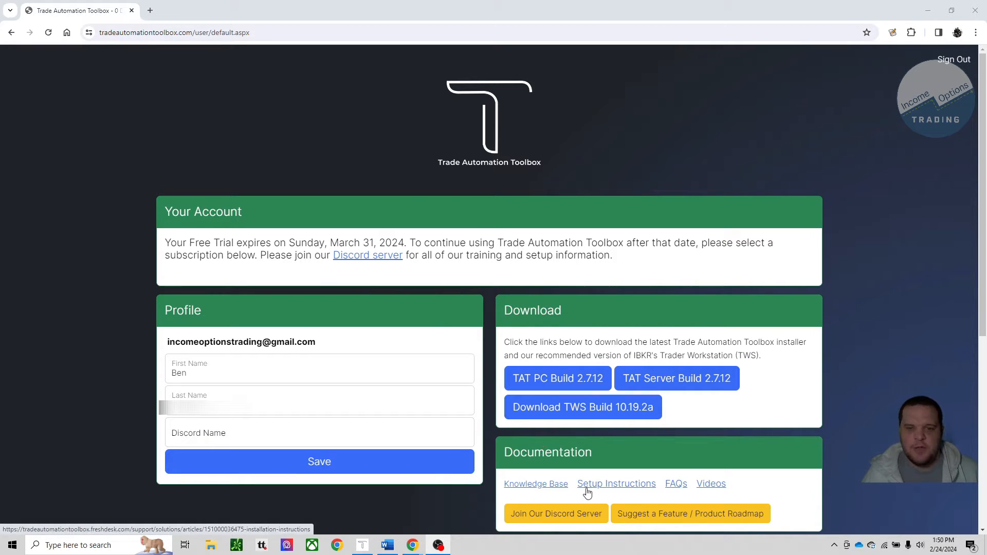
Step: Open the Trade Automation Toolbox knowledge base and its article on Stop Monitoring, Management, and Notifications
click(550, 491)
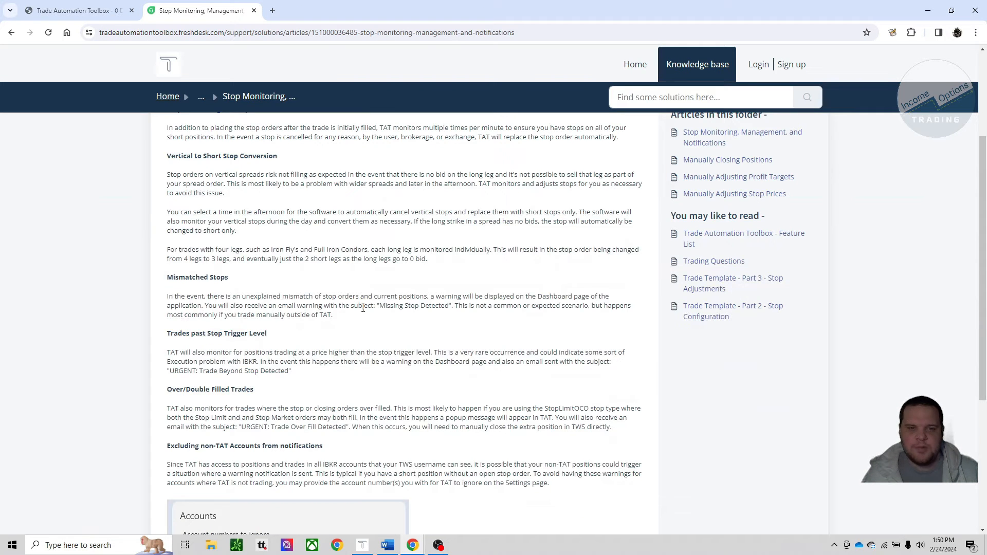
scroll(309, 263, up, 3)
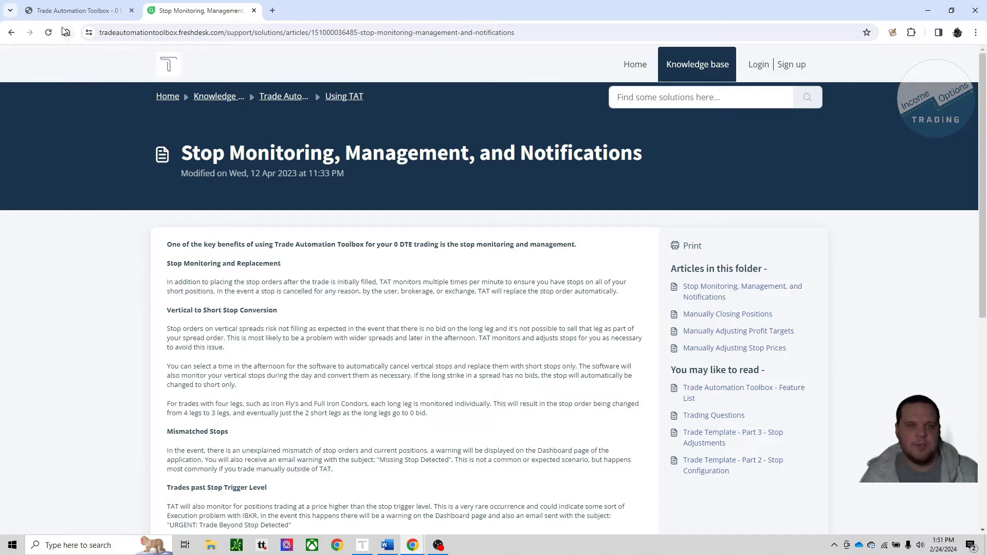
Step: Return to the account page and review the monthly subscription plans, highlighting the Intermediate plan's Iron Condor allowance
click(69, 11)
scroll(365, 296, down, 5)
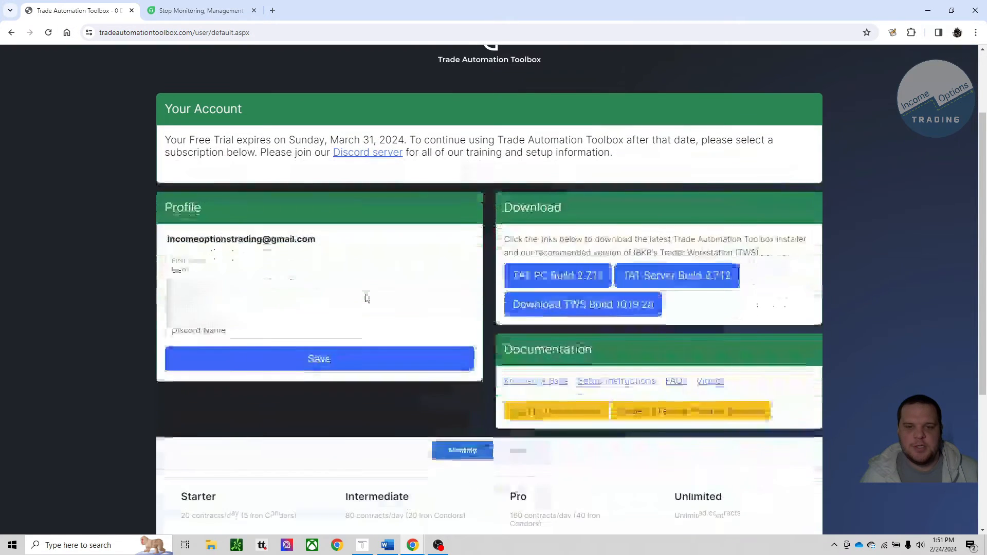
scroll(364, 309, down, 2)
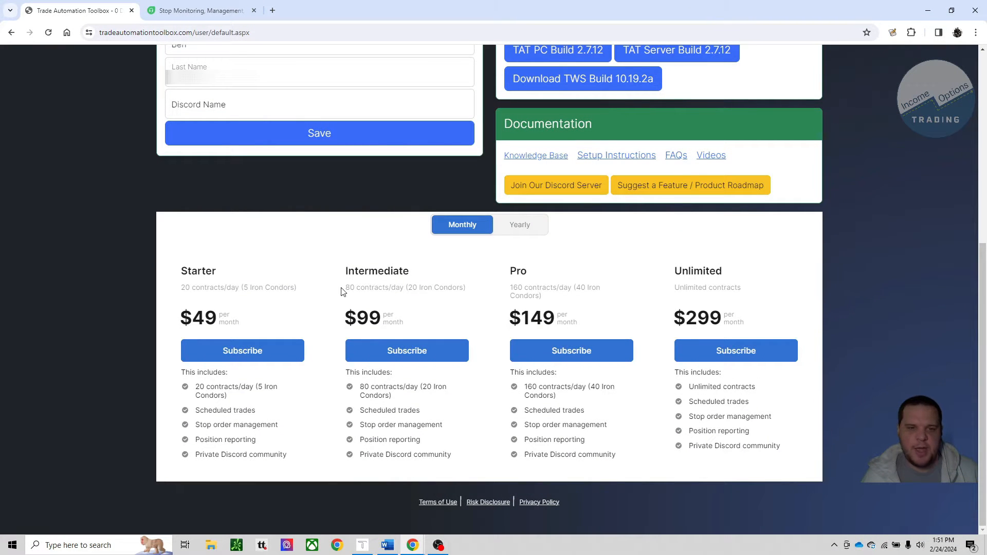
drag(345, 291, 465, 292)
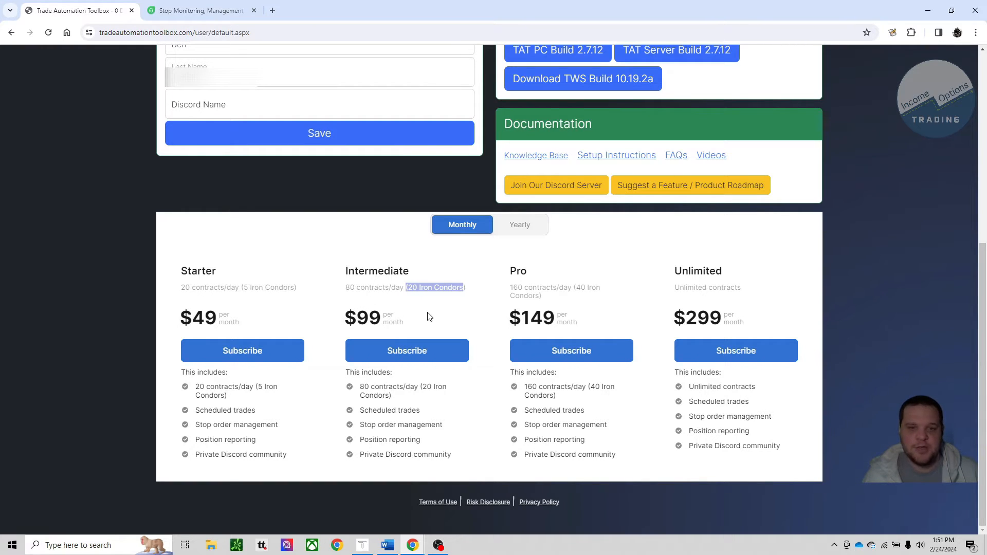
scroll(430, 315, up, 4)
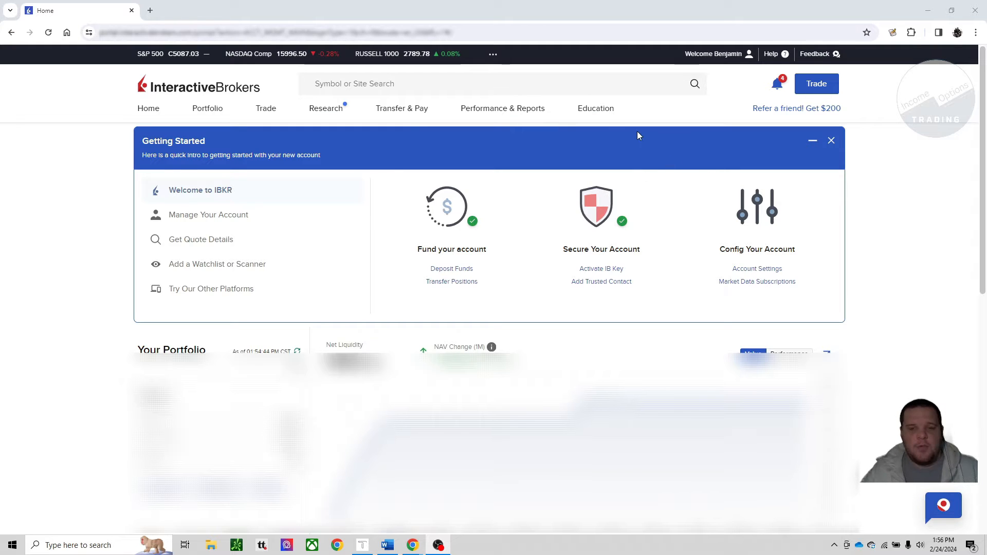
Step: Check the option credits on Interactive Brokers' Learn & Earn page, highlighting their amount, and return to the client portal home
click(607, 112)
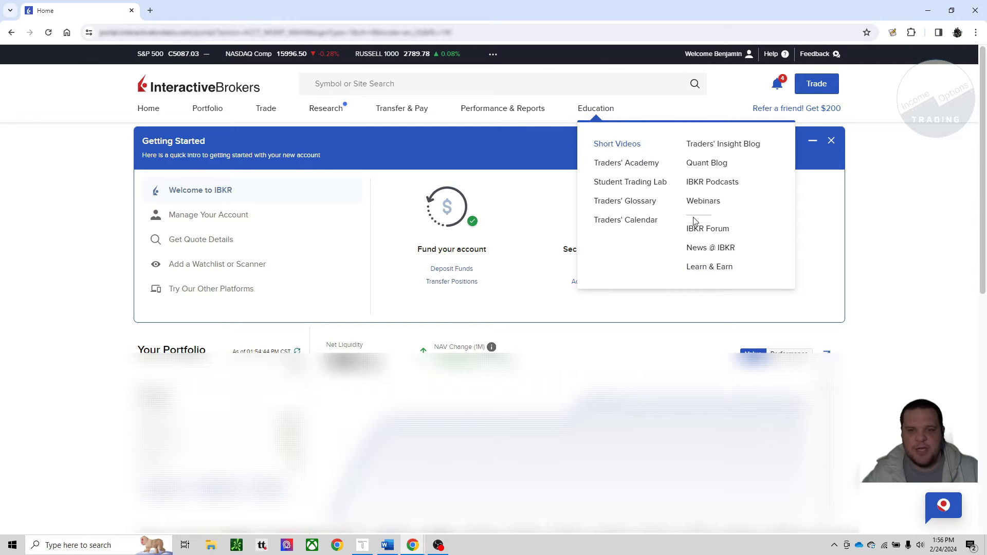
click(706, 267)
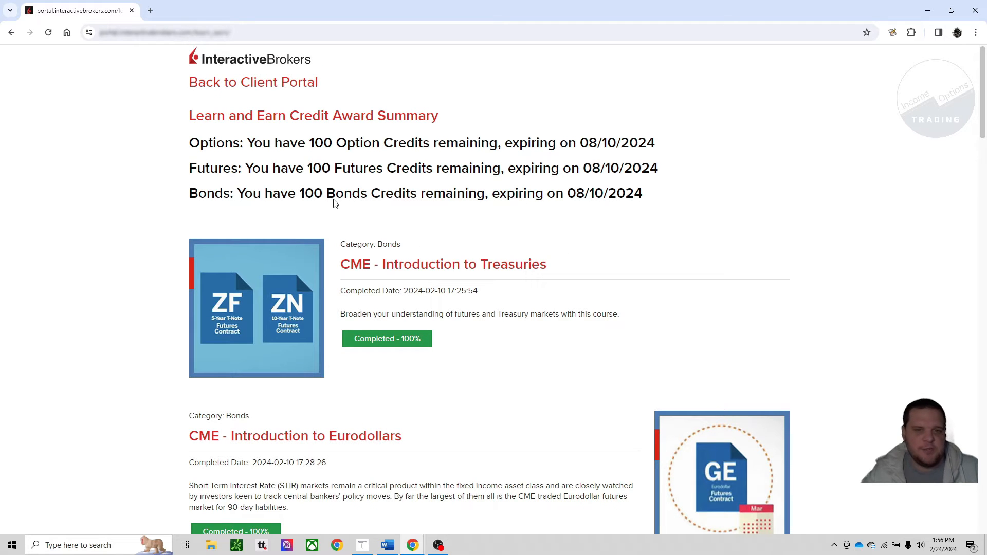
drag(307, 142, 429, 144)
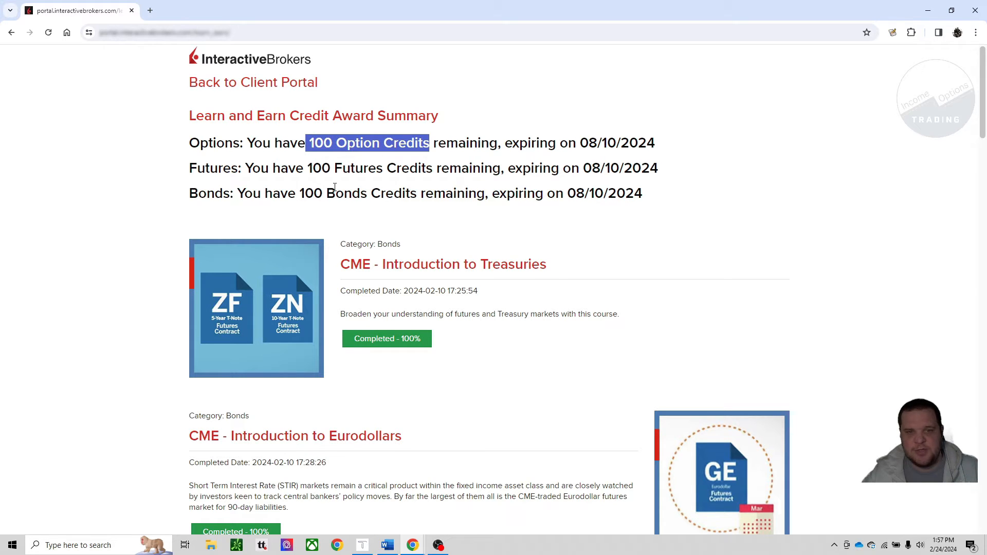
click(11, 32)
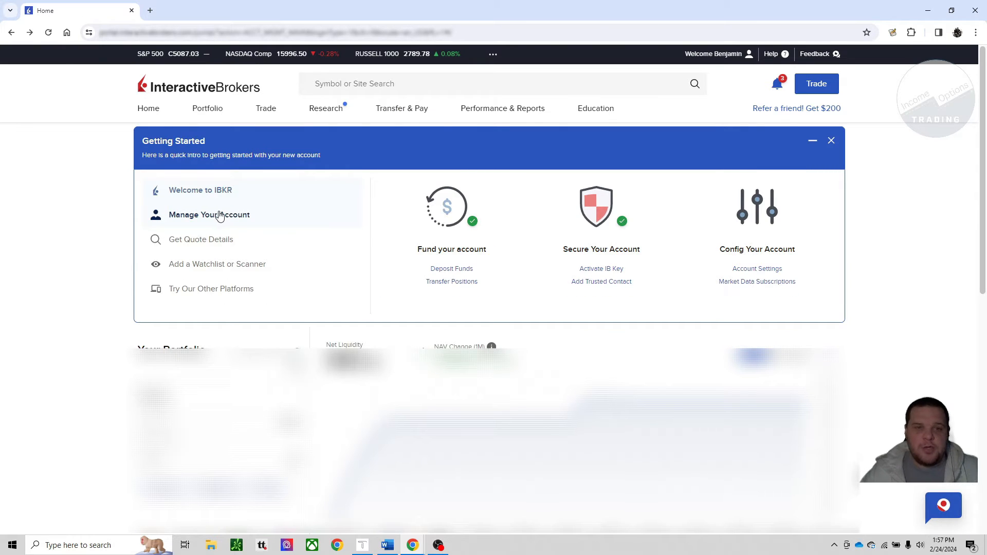
Step: Open Market Data Subscriptions from the Interactive Brokers account configuration settings
click(214, 219)
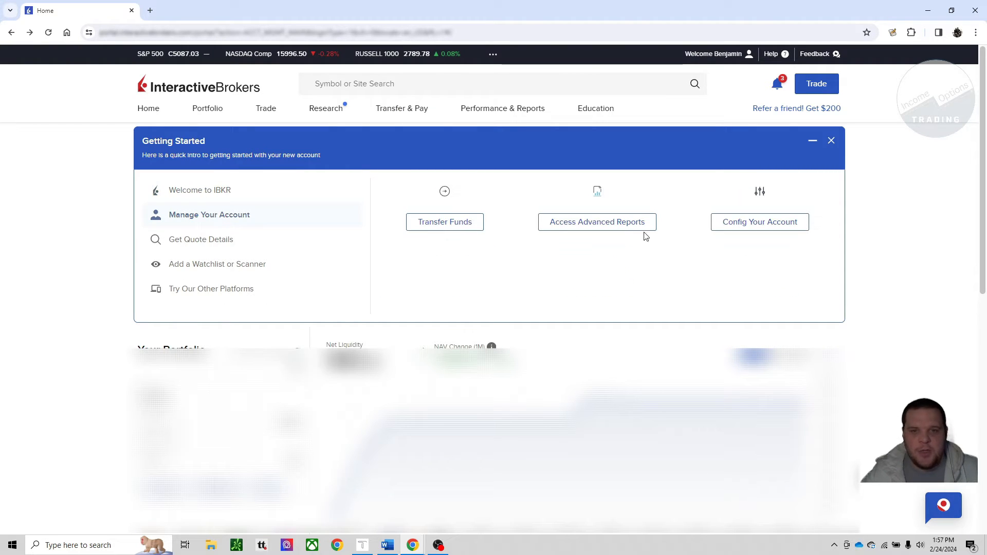
click(734, 230)
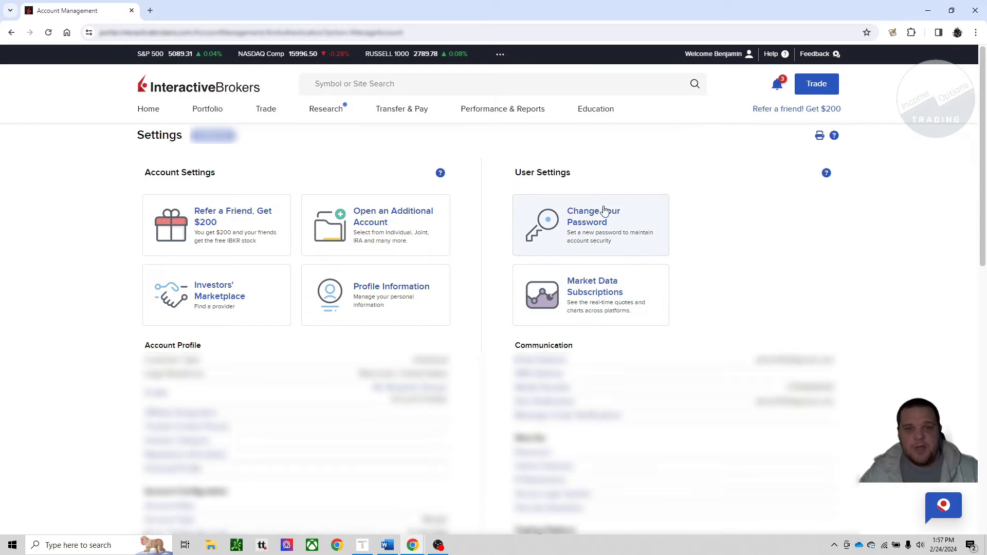
click(605, 291)
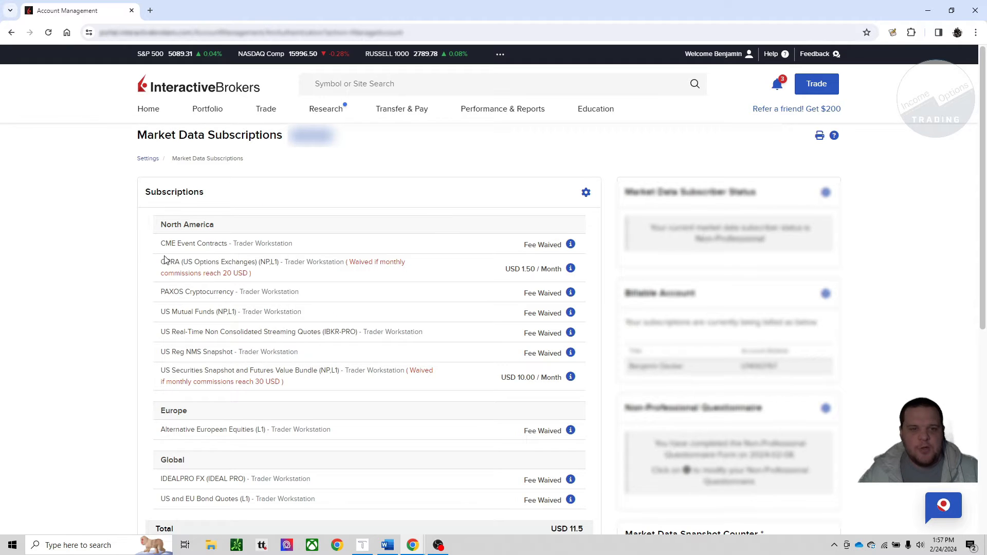
Step: Highlight the OPRA (US Options Exchanges) and US Securities Snapshot and Futures Value Bundle entries while reviewing the current subscriptions
drag(160, 262, 339, 271)
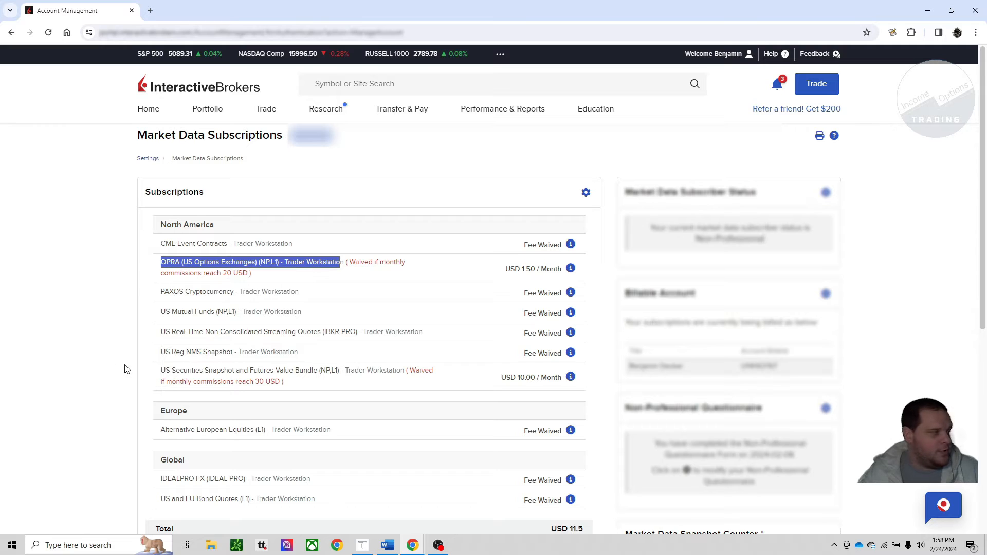
click(162, 376)
drag(252, 370, 314, 370)
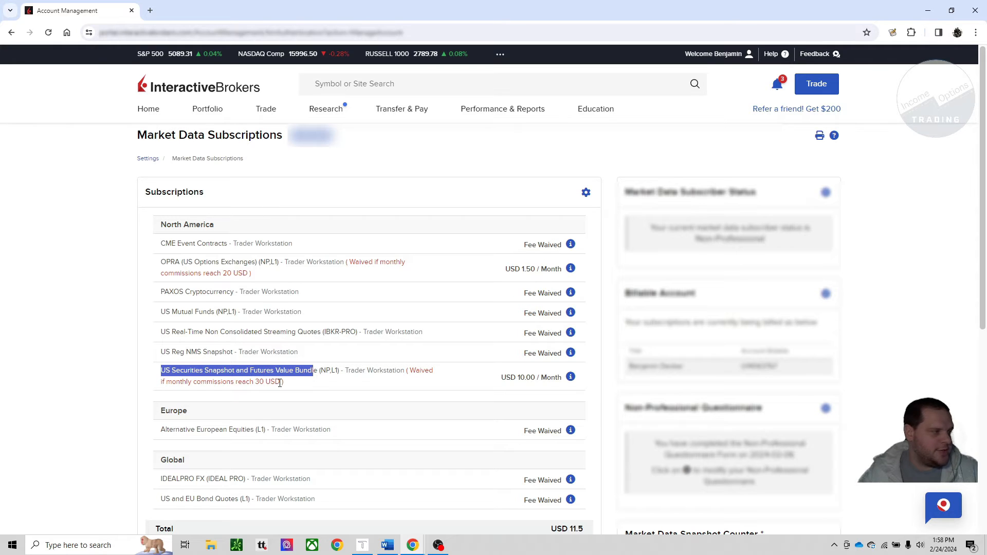
scroll(503, 375, down, 1)
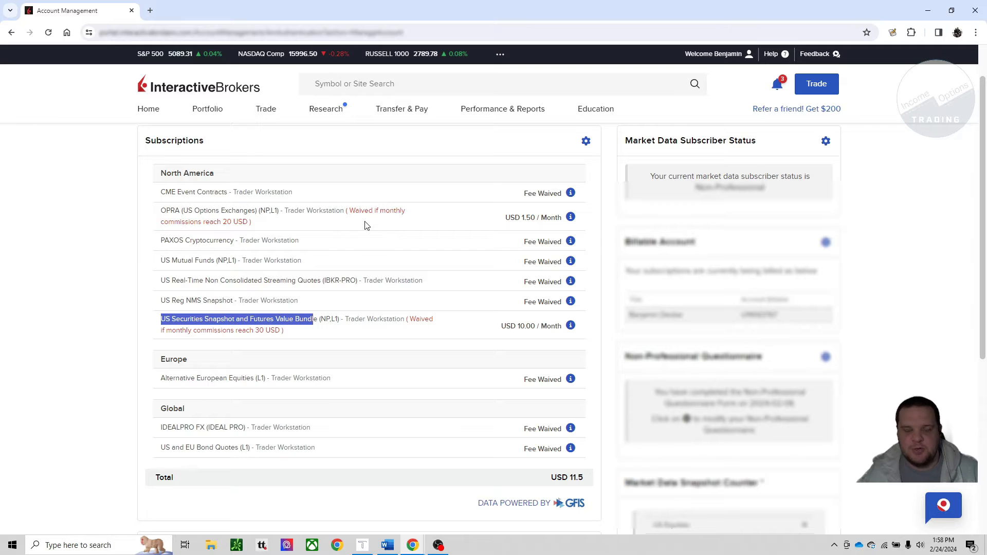
scroll(391, 211, up, 1)
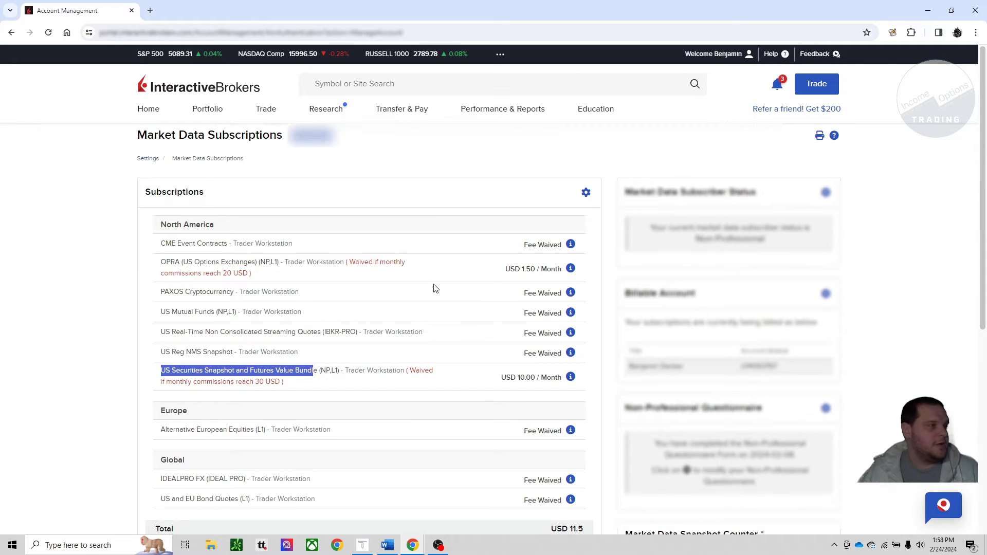
Step: Open the market data configuration and expand Quote Bundles to check the US Securities Snapshot and Futures Value Bundle (NP,L1)
click(590, 197)
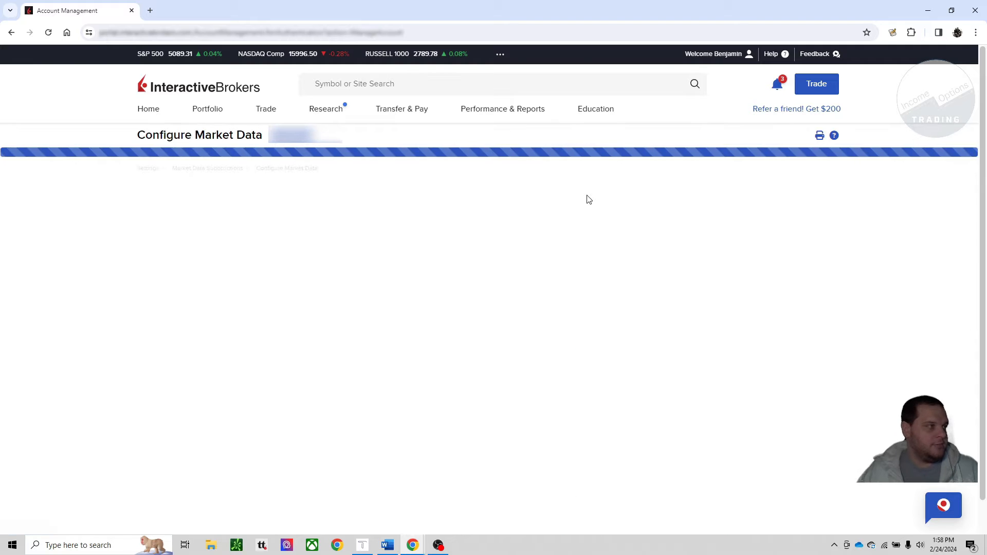
scroll(505, 259, down, 8)
scroll(408, 268, up, 3)
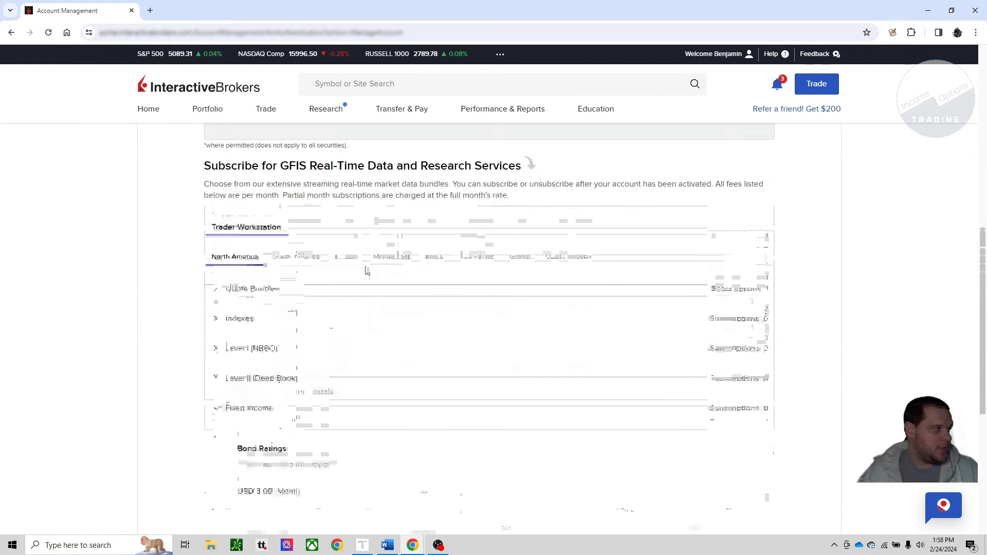
click(215, 294)
scroll(216, 291, down, 5)
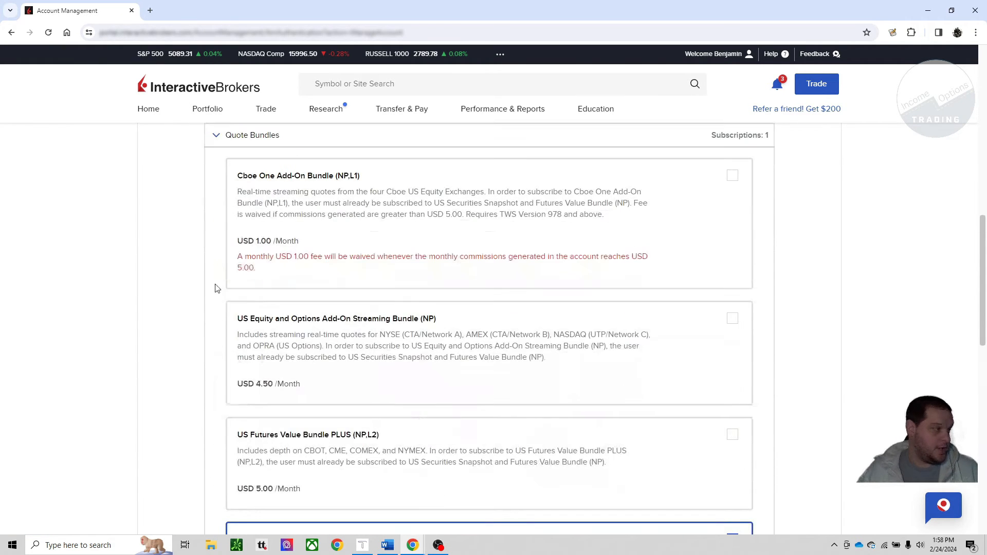
scroll(216, 288, down, 3)
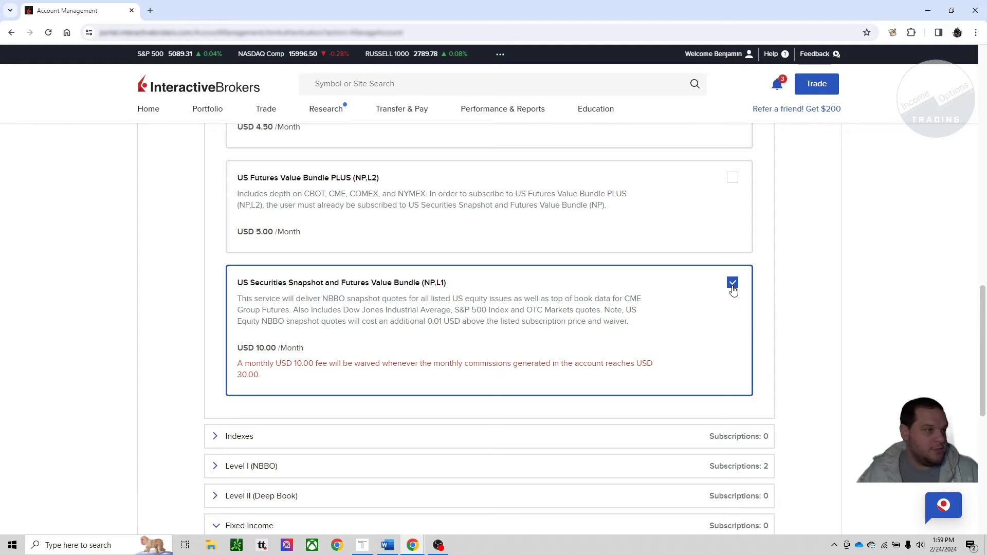
scroll(547, 311, down, 2)
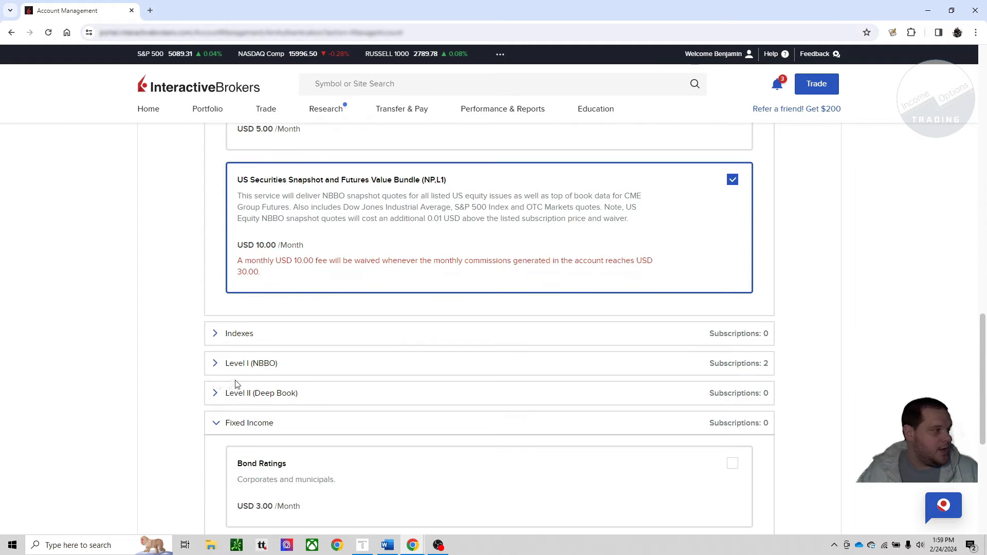
Step: Expand the Level I (NBBO) subscriptions and check the OPRA (US Options Exchanges) (NP,L1) selection and the rest of the page
click(214, 365)
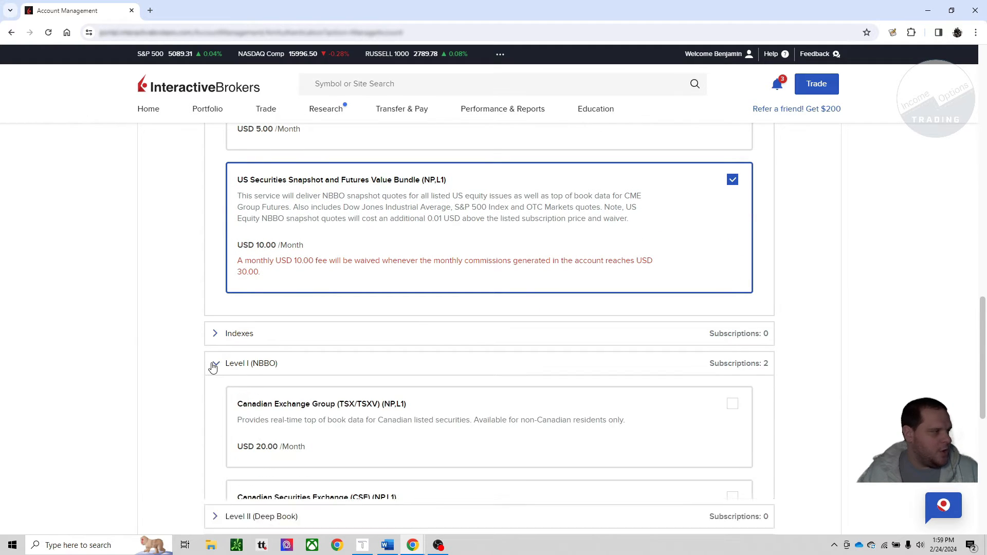
scroll(226, 360, down, 1)
scroll(210, 349, down, 20)
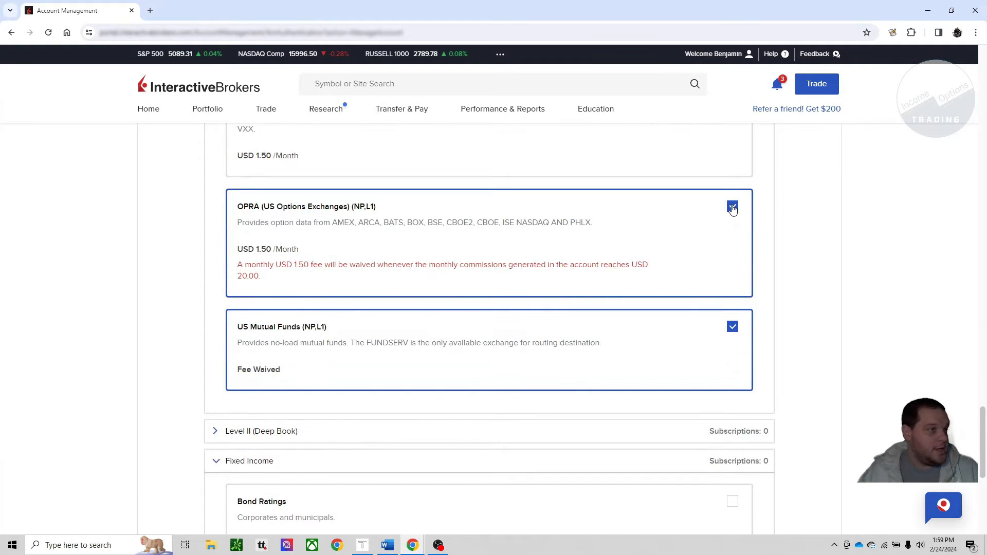
scroll(669, 266, down, 7)
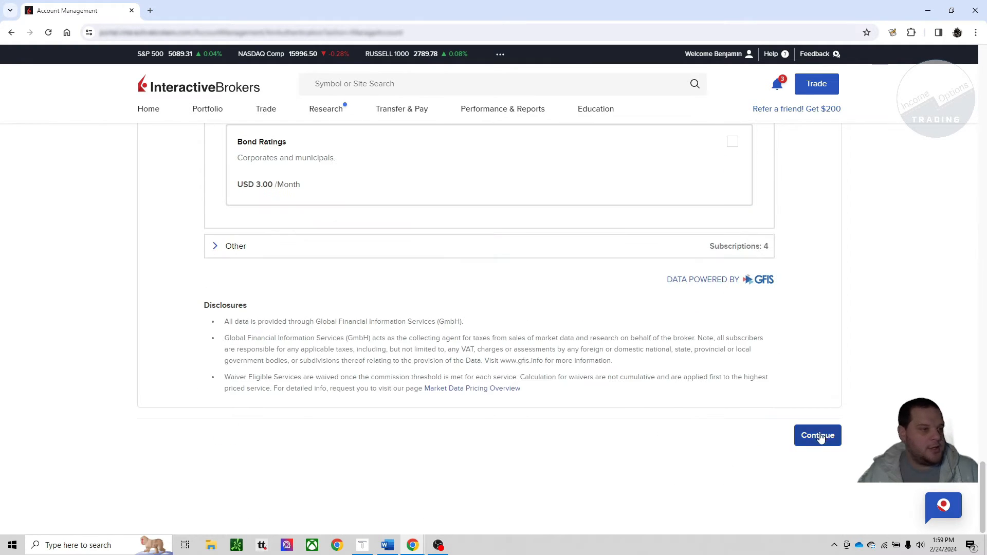
scroll(599, 348, up, 2)
scroll(599, 349, up, 7)
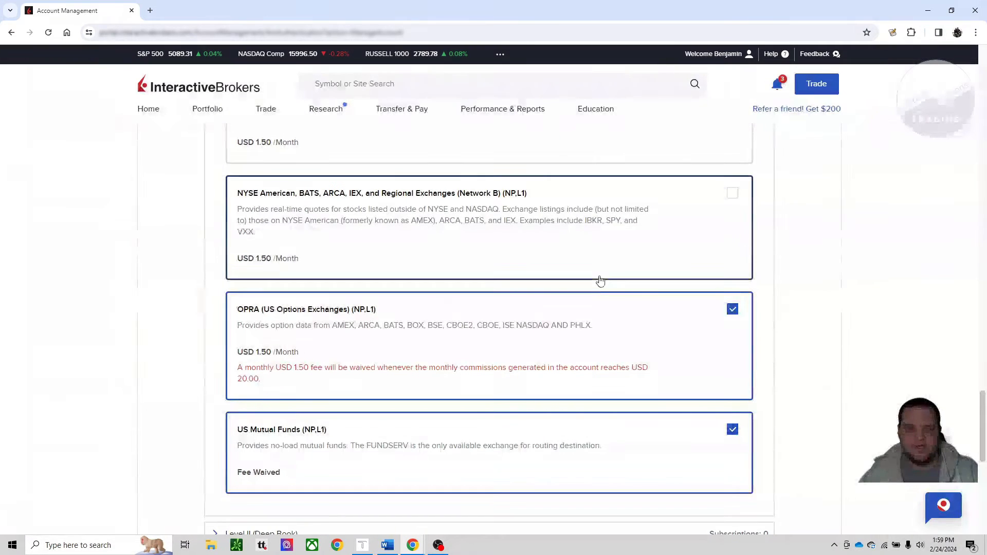
scroll(599, 279, up, 1)
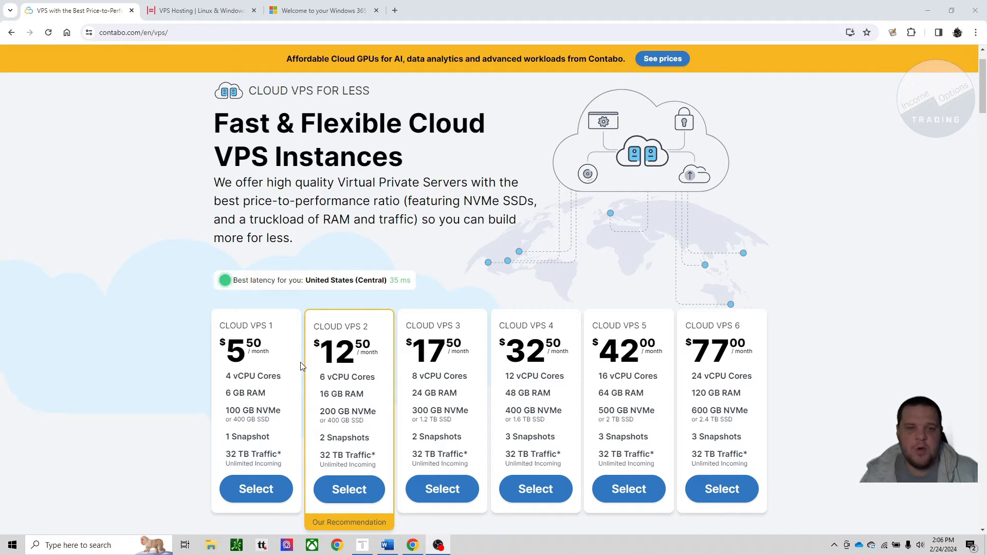
Step: Compare the RAM of Contabo's Cloud VPS 1 and Cloud VPS 2 plans and select Cloud VPS 2
drag(226, 394, 240, 394)
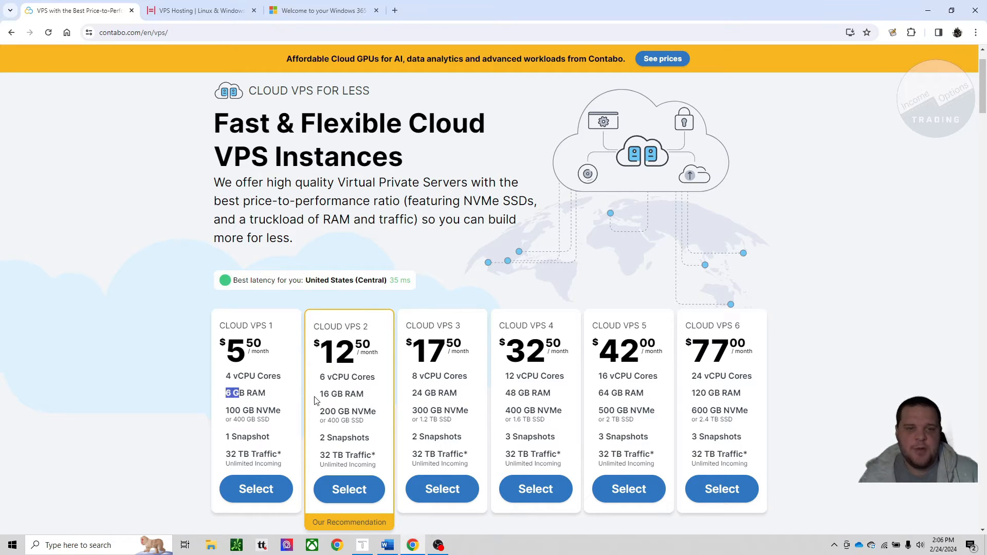
drag(321, 395, 361, 406)
click(344, 490)
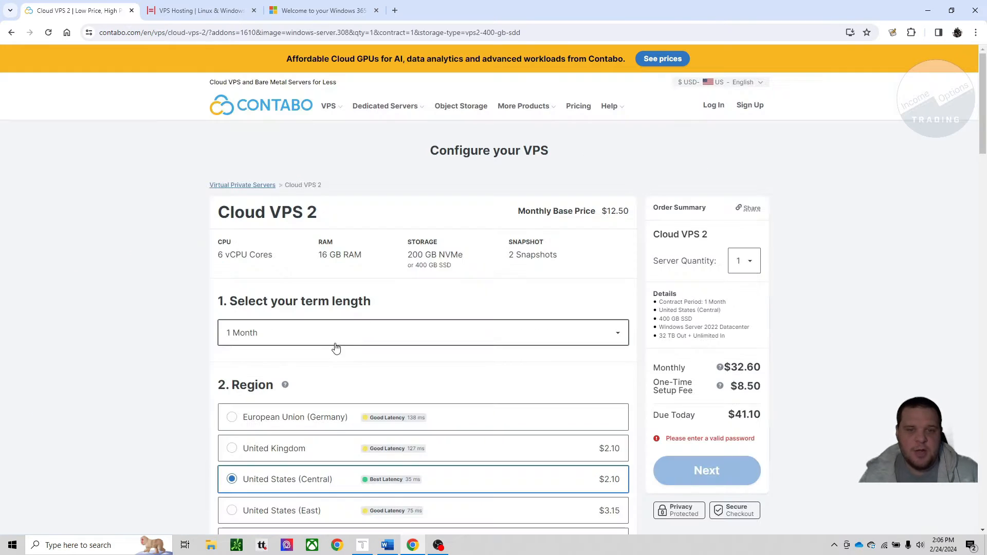
Step: Review the Cloud VPS 2 region, storage type and Windows Server image options, and highlight the monthly price in the order summary
scroll(295, 345, down, 3)
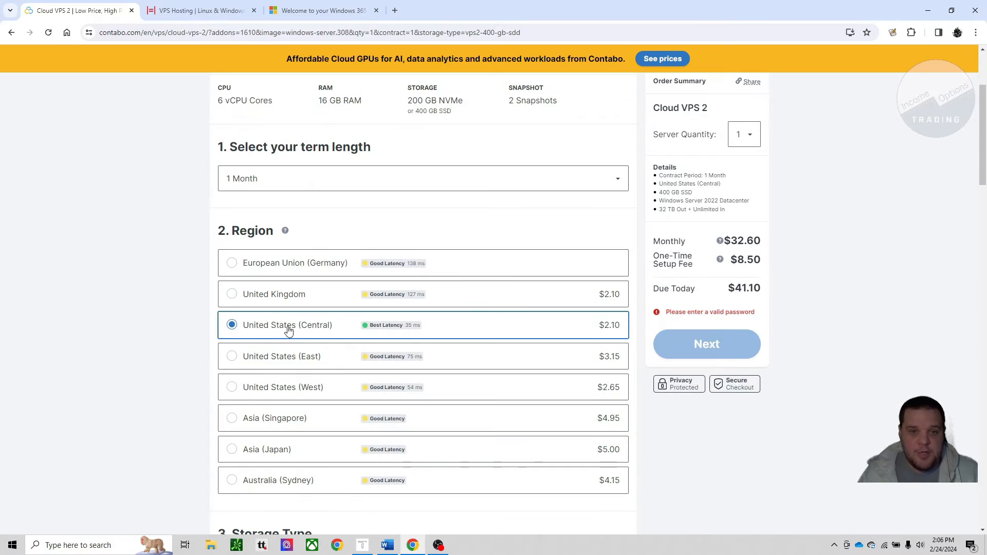
scroll(280, 330, down, 1)
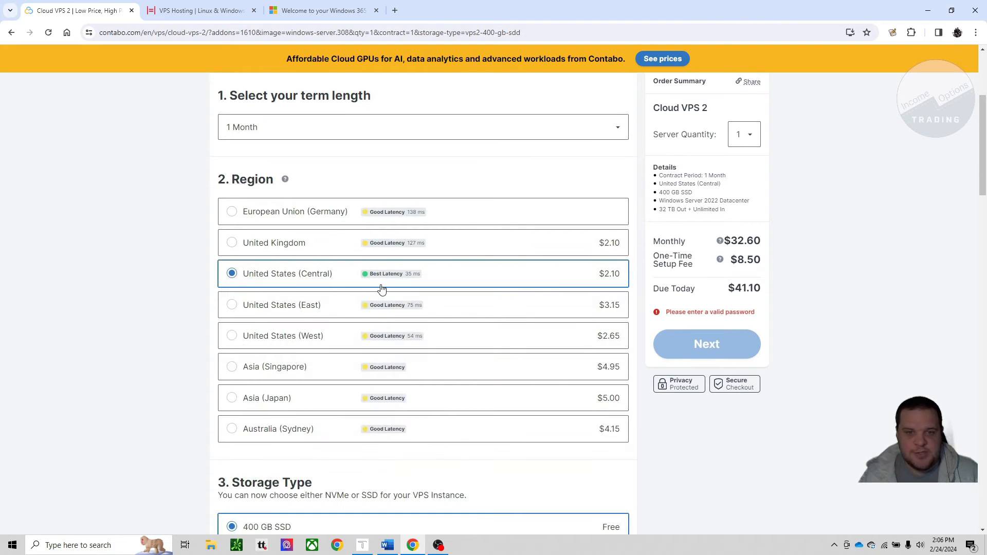
scroll(610, 274, down, 1)
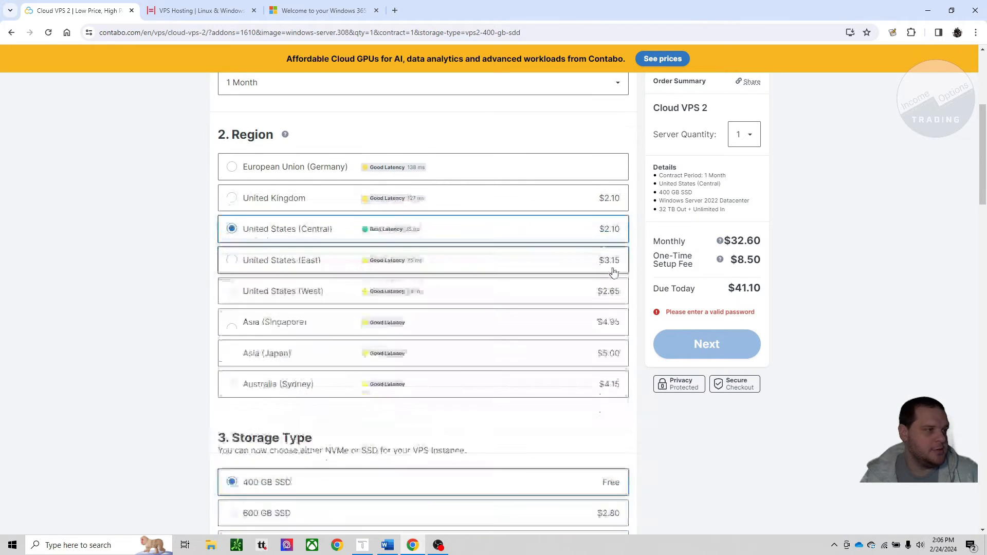
scroll(596, 223, up, 1)
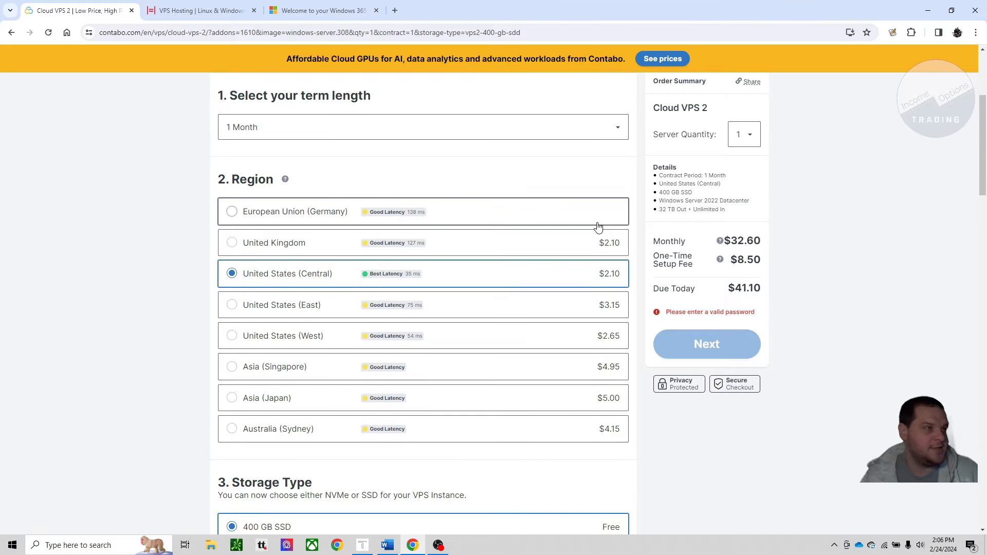
scroll(353, 284, down, 8)
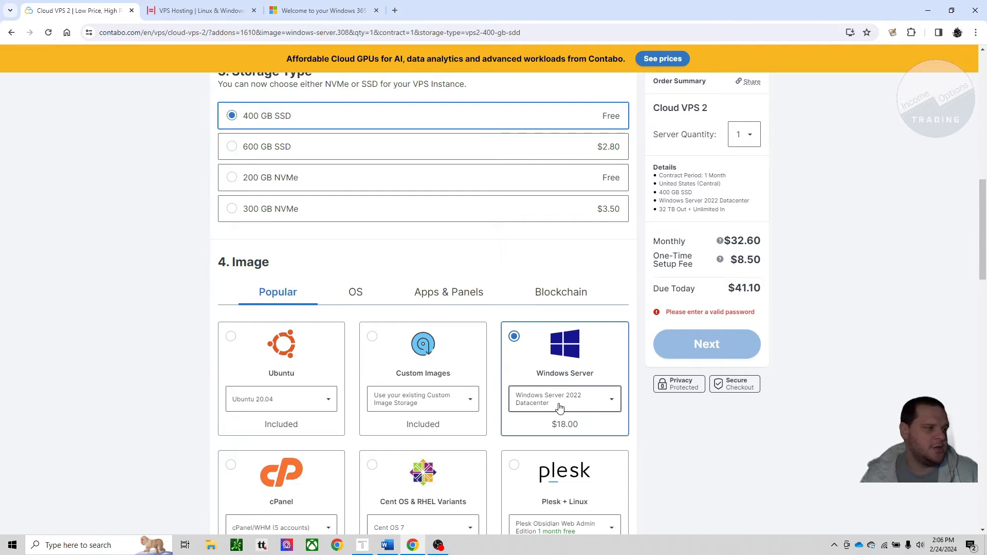
scroll(568, 417, down, 2)
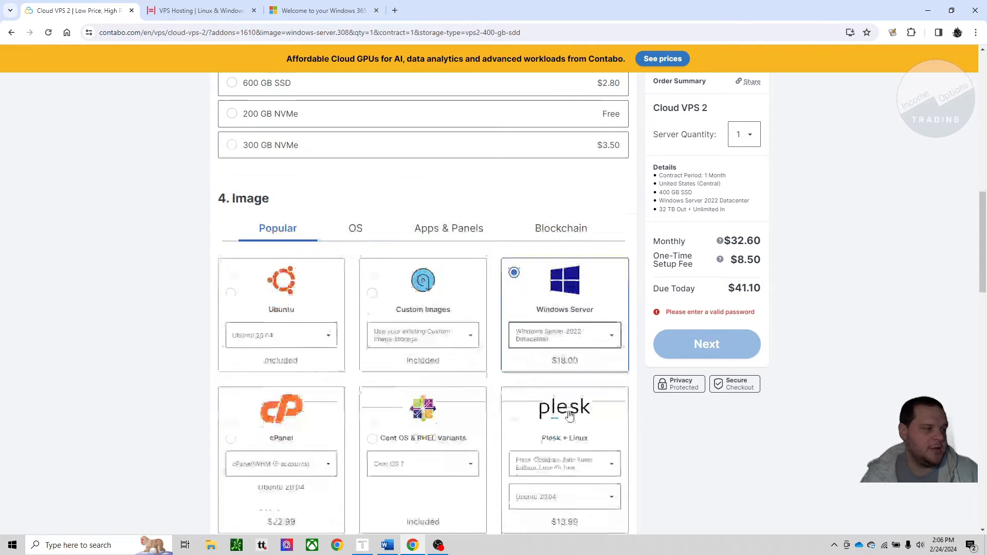
scroll(569, 416, up, 5)
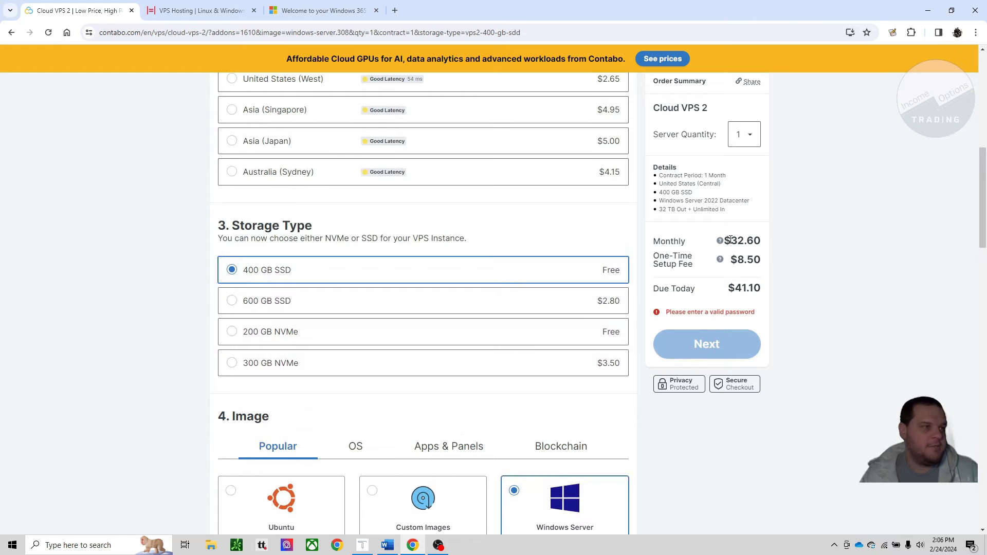
drag(731, 240, 761, 240)
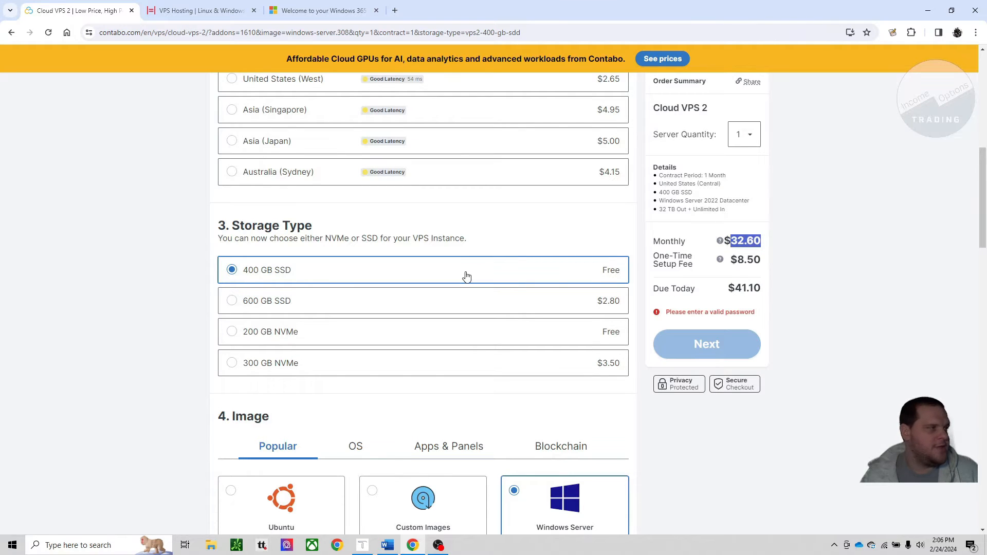
Step: Set the Cloud VPS 2 term length to 12 Months and highlight the monthly price in the order summary
scroll(465, 273, up, 4)
scroll(519, 254, up, 1)
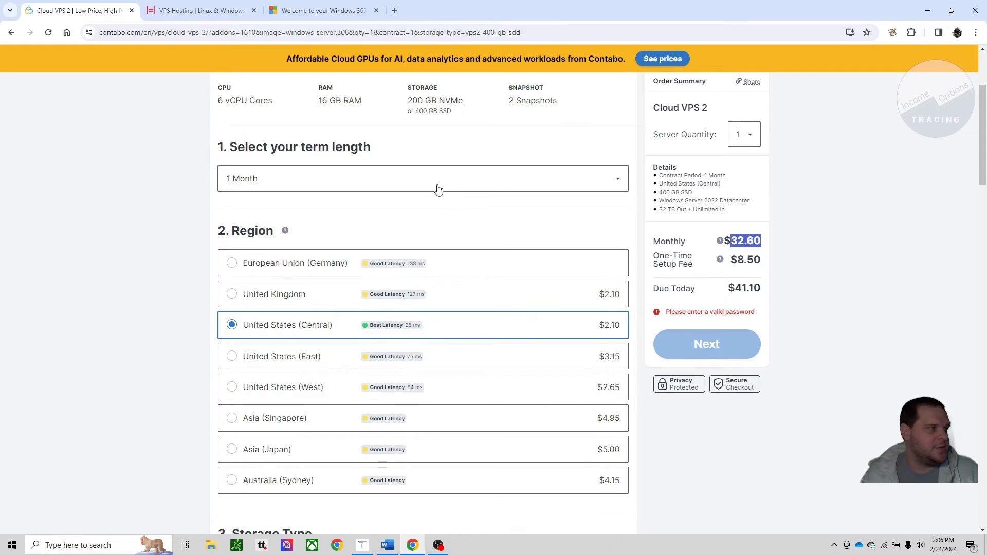
click(437, 187)
click(369, 285)
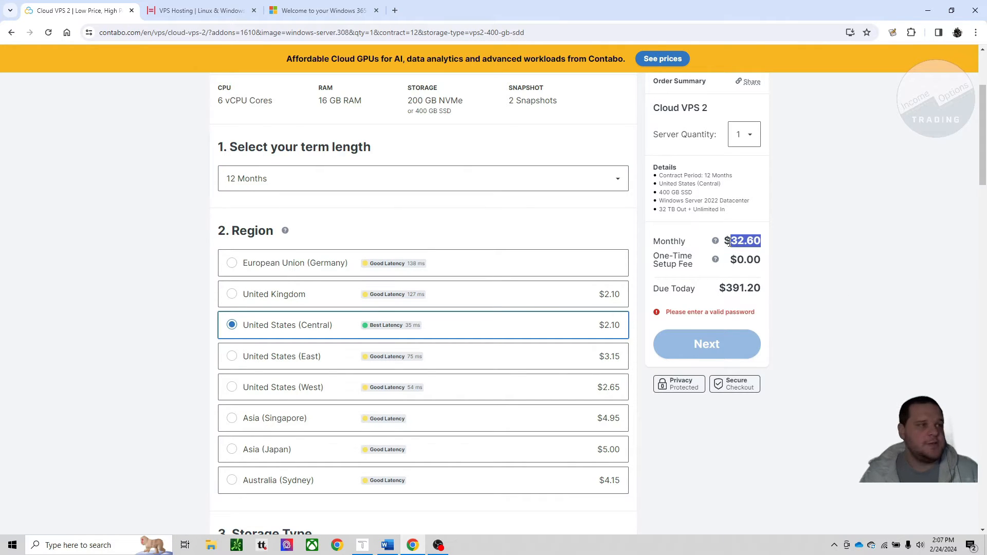
drag(726, 240, 766, 247)
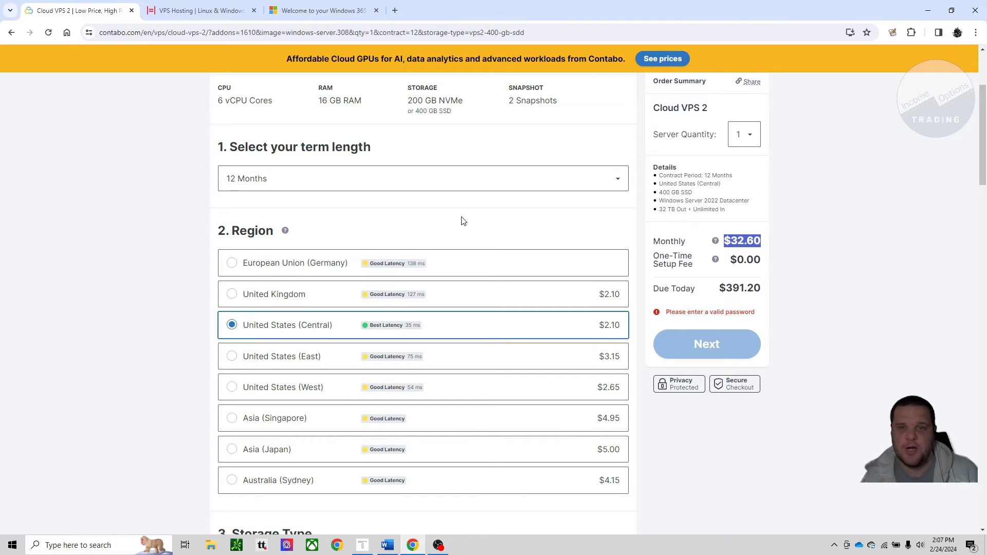
Step: Switch to the Hivelocity VPS hosting page and select the VPS.MD plan
click(224, 12)
scroll(424, 268, down, 4)
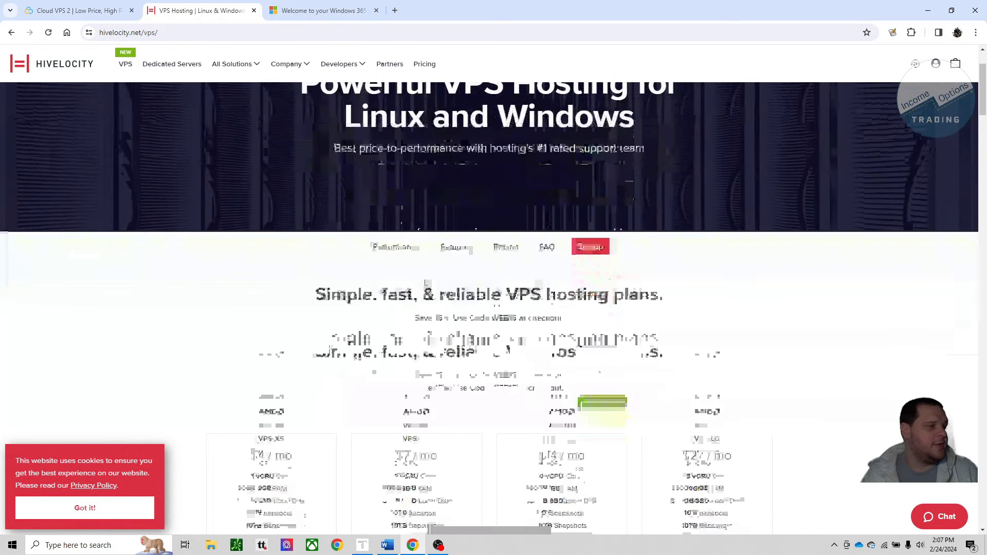
scroll(557, 295, down, 1)
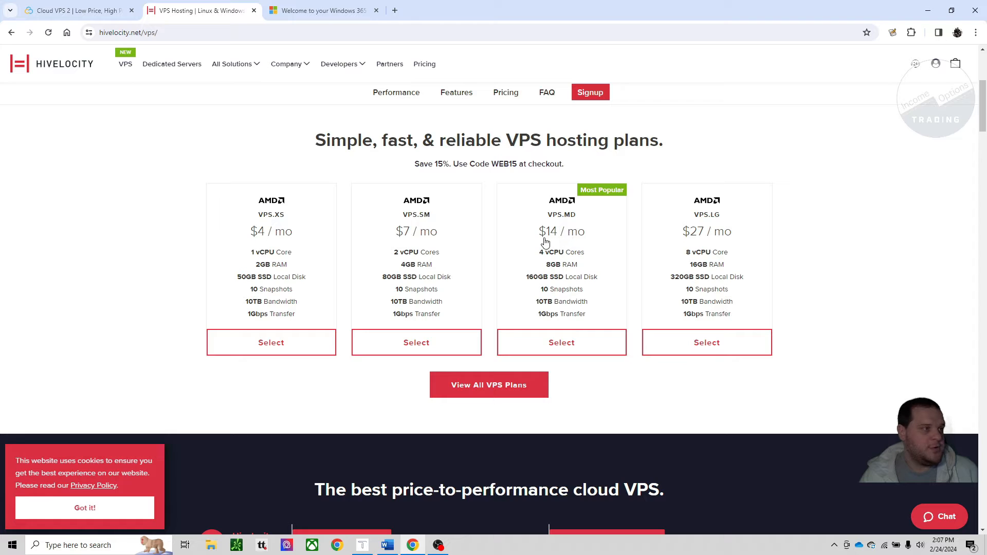
click(565, 350)
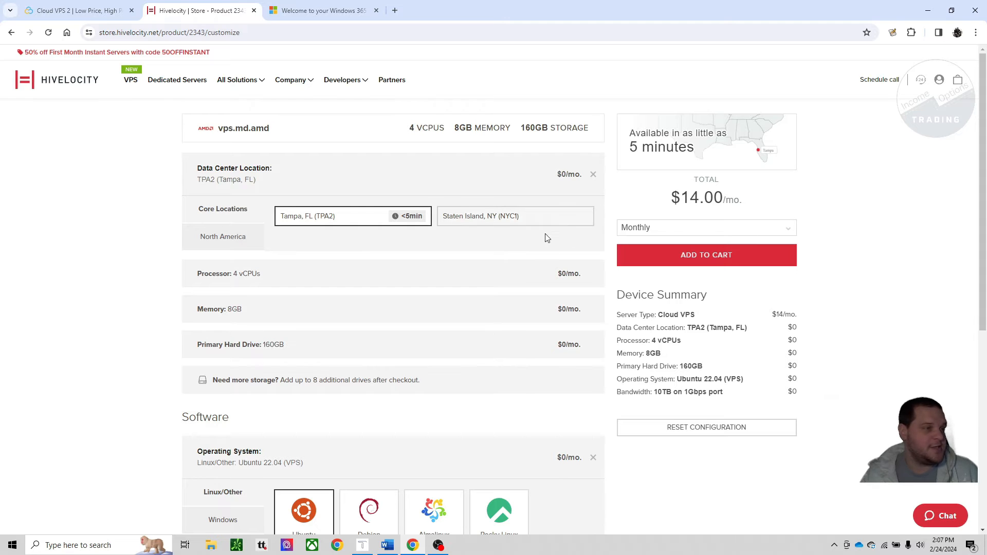
Step: Configure the Hivelocity VPS with Windows Server 2022 Standard as the operating system and annual billing
scroll(438, 310, down, 2)
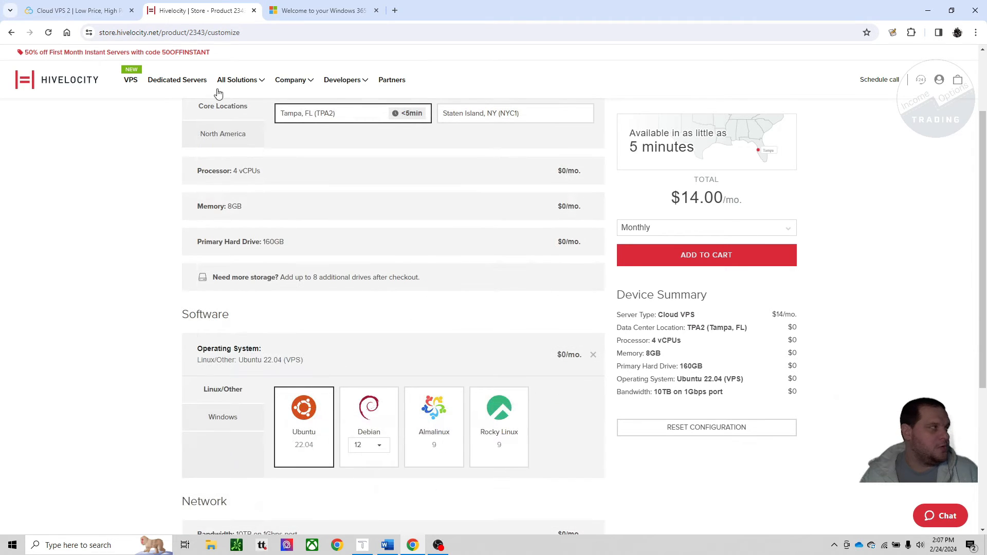
scroll(476, 357, down, 1)
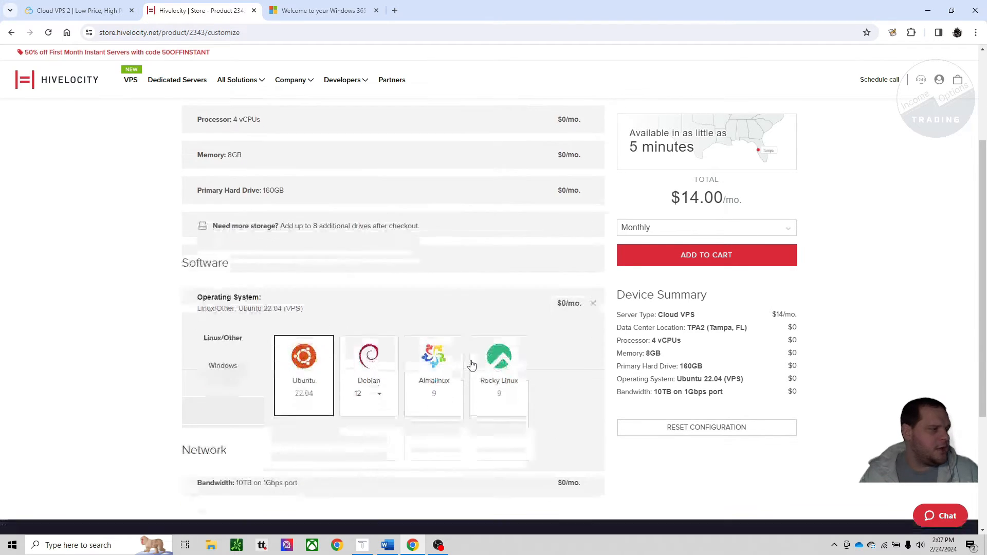
click(222, 366)
click(313, 412)
click(311, 463)
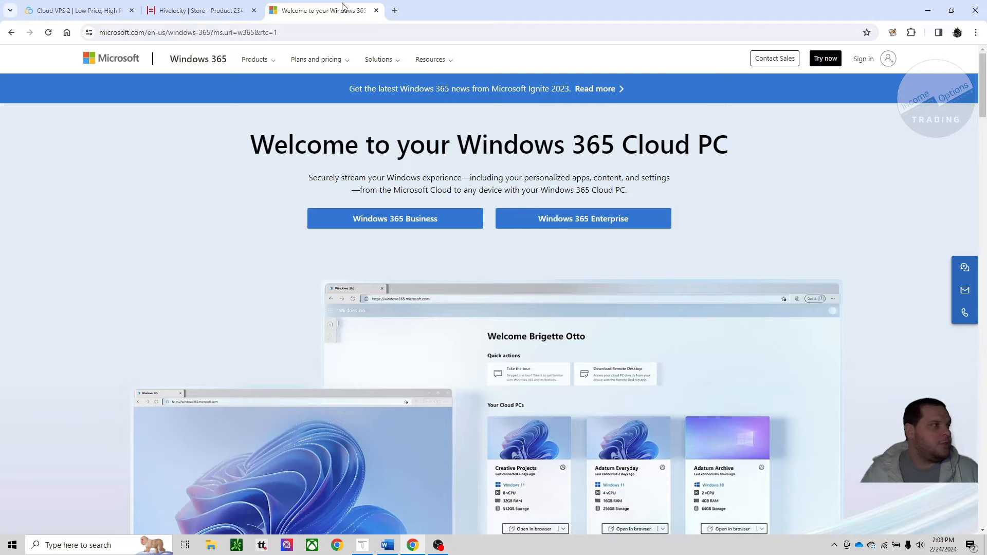
Step: Switch to the Microsoft Windows 365 page and open the Windows 365 Business plans
click(319, 10)
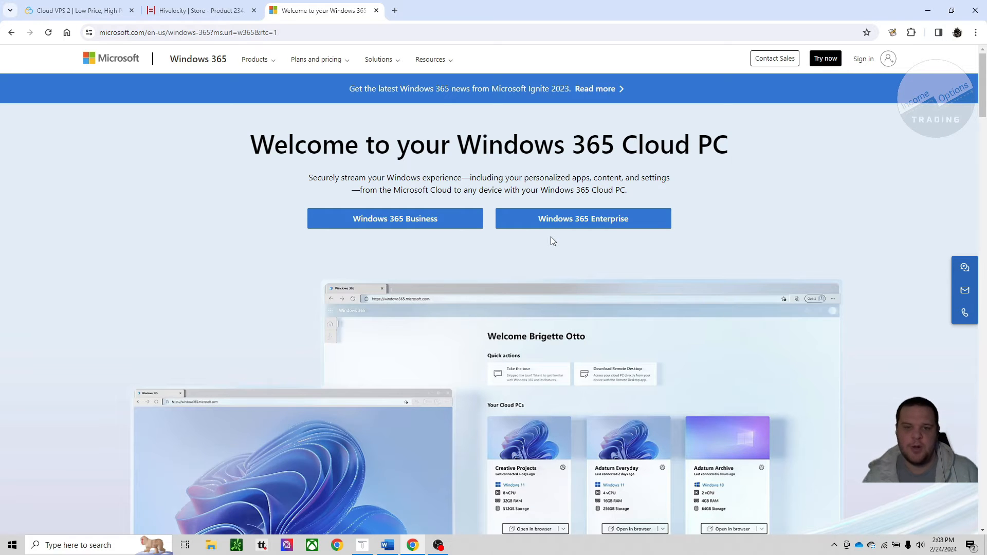
scroll(544, 238, down, 2)
scroll(493, 234, up, 2)
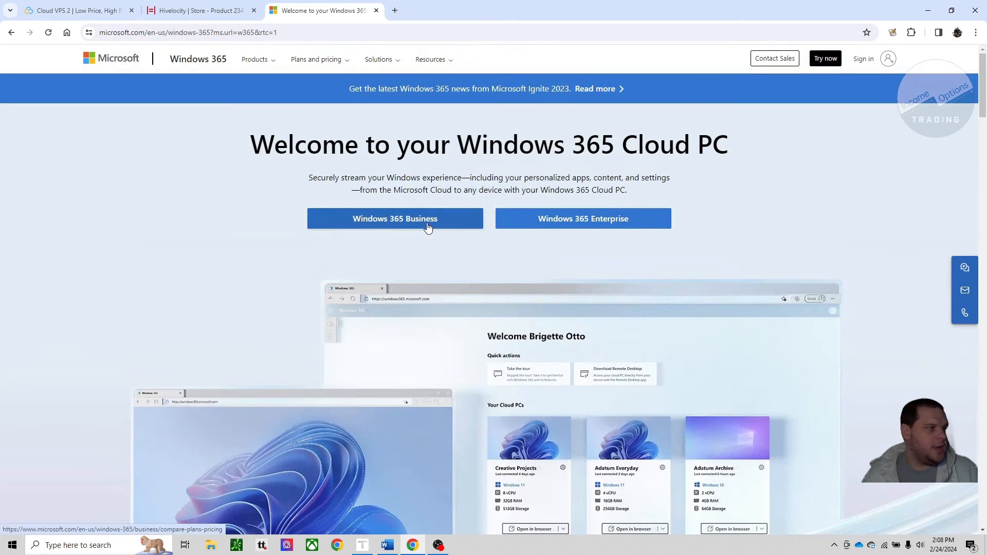
click(428, 226)
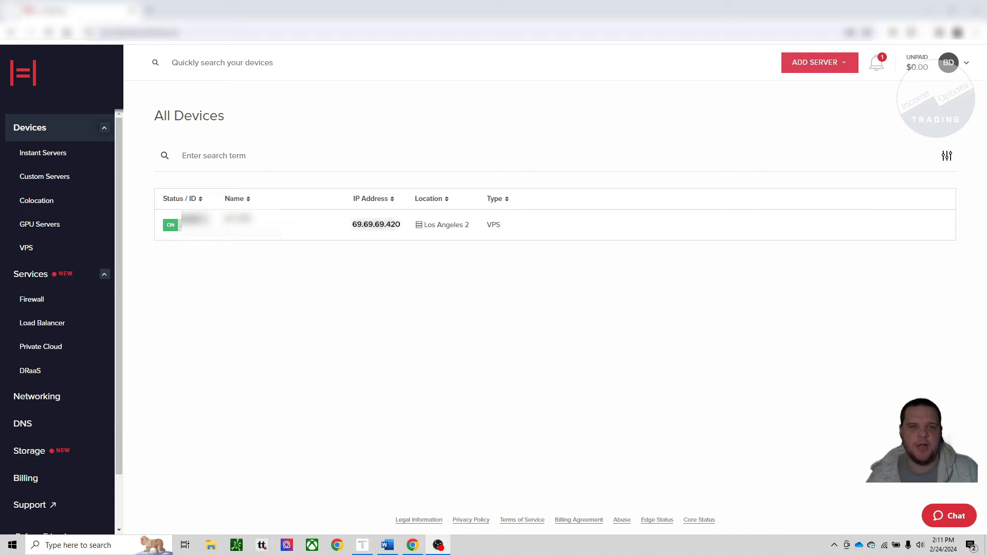
Step: Open the IOT VPS device, expand its temporary login details and save the Remote Desktop connection file to the Desktop
click(242, 225)
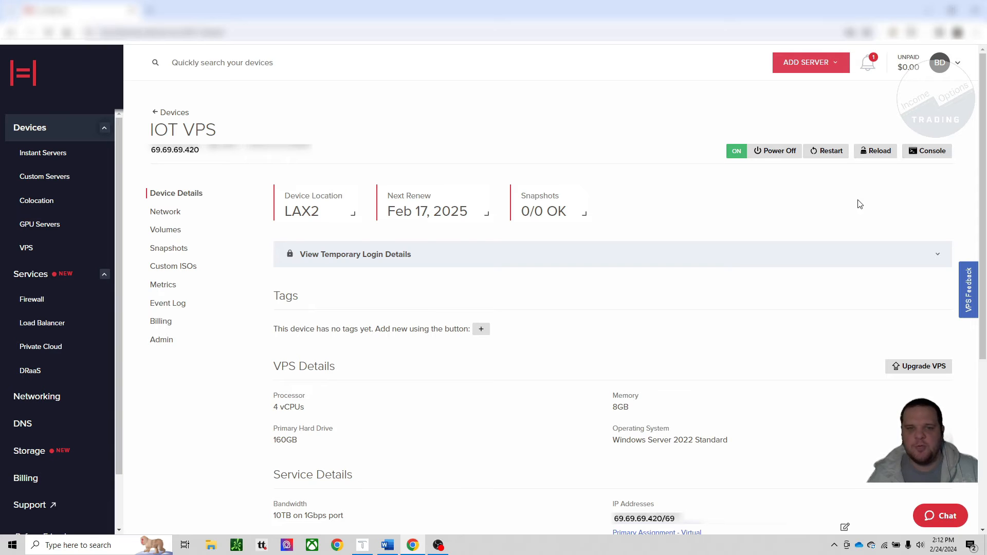
click(380, 263)
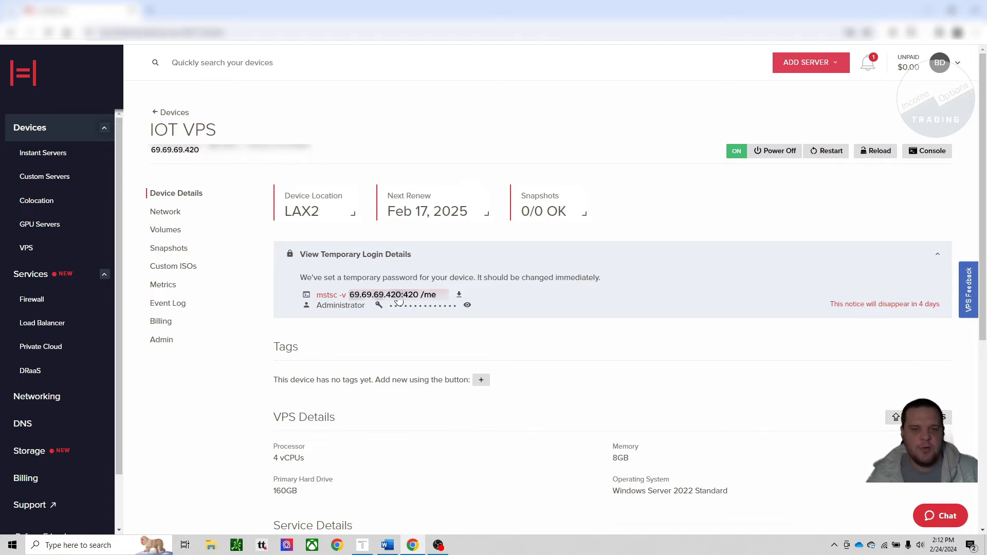
click(459, 296)
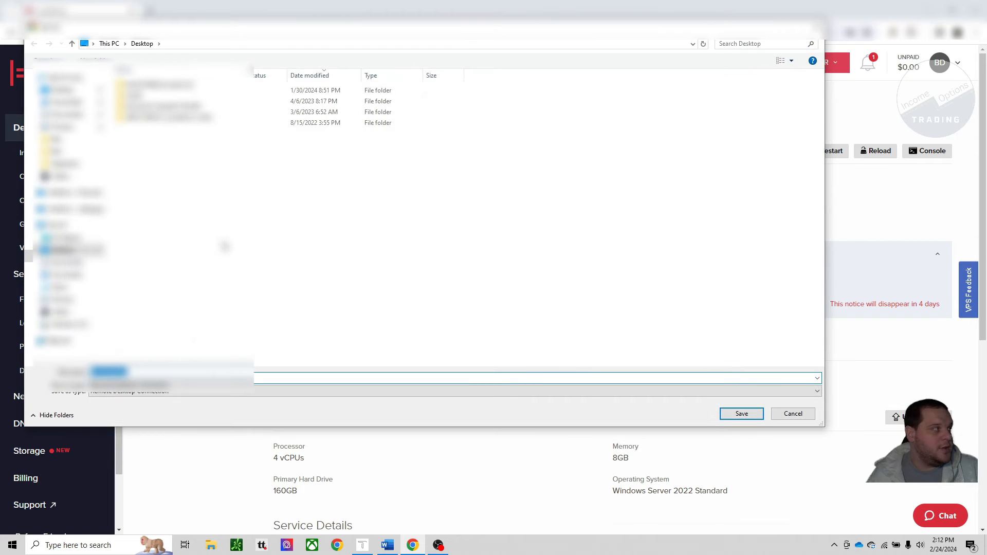
click(738, 414)
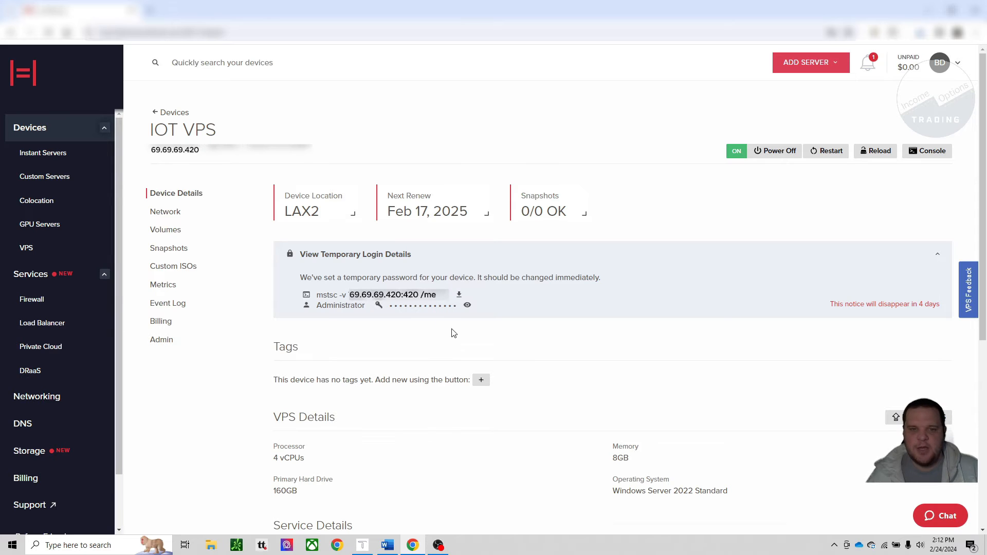
Step: Open the IOT VPS console, enlarge its display and unlock the server's lock screen
click(933, 151)
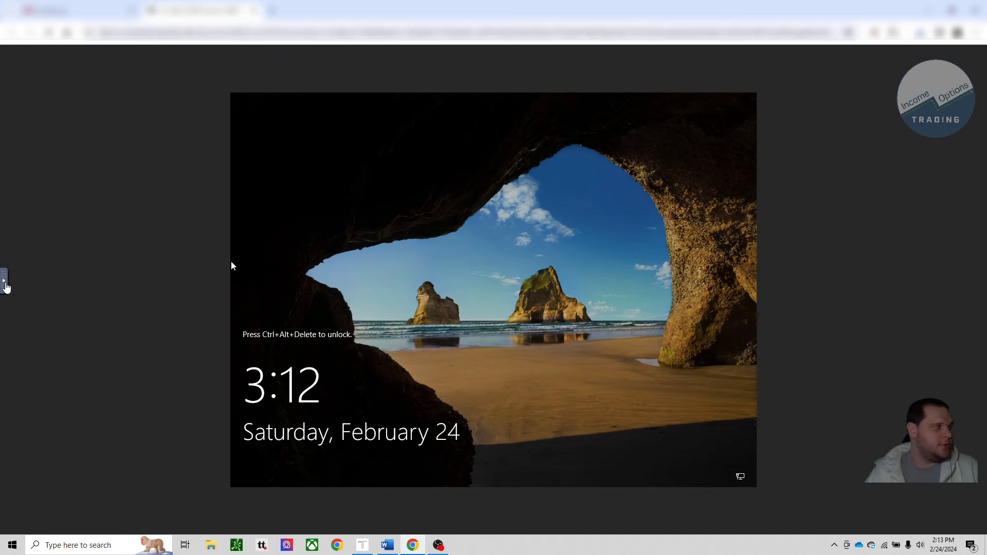
click(14, 316)
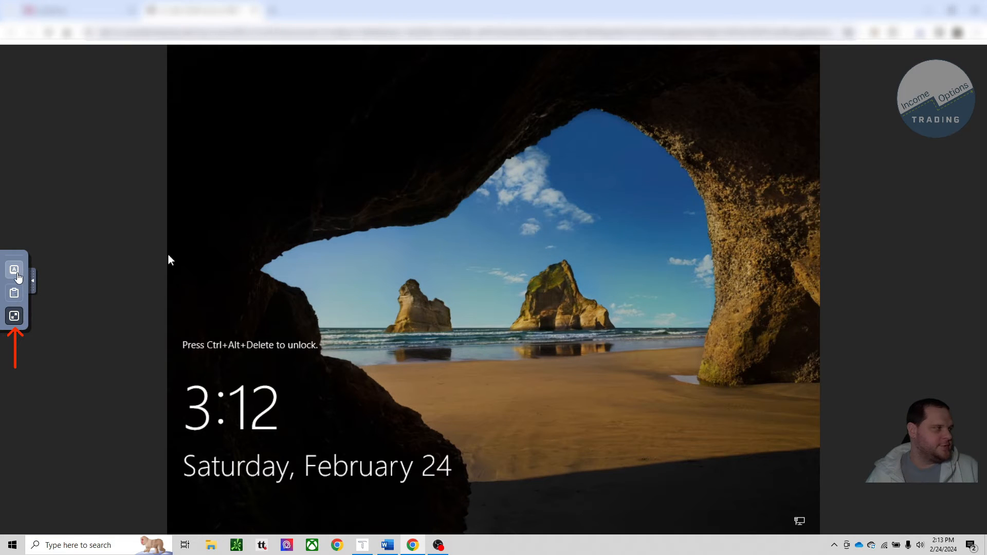
click(14, 271)
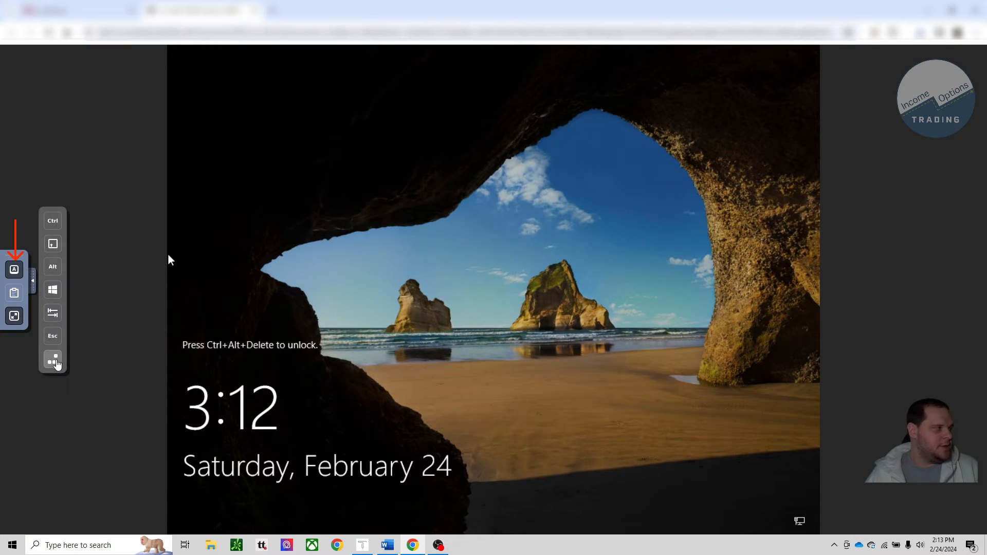
click(55, 362)
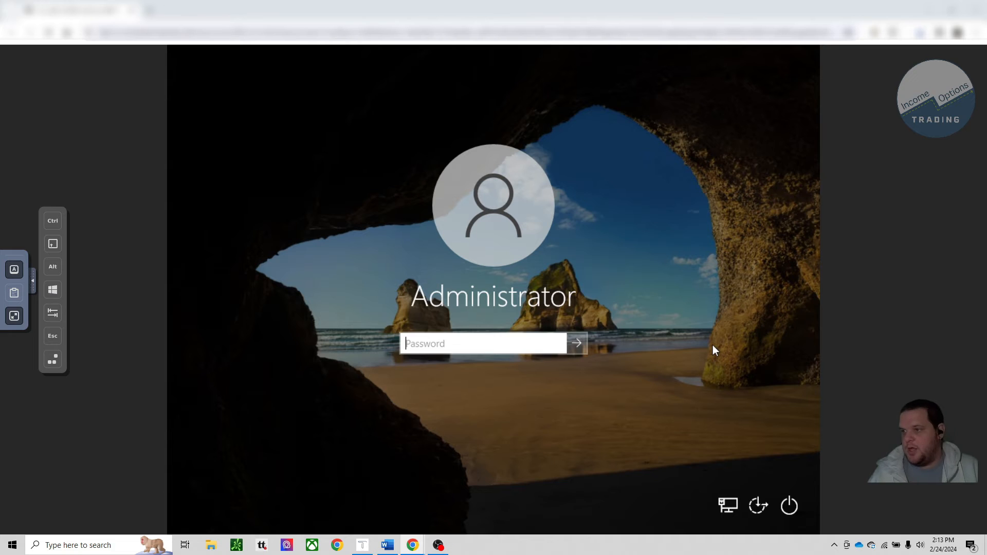
Step: Enter the Administrator account password and sign in to the Windows server
click(425, 347)
key(ctrl+v)
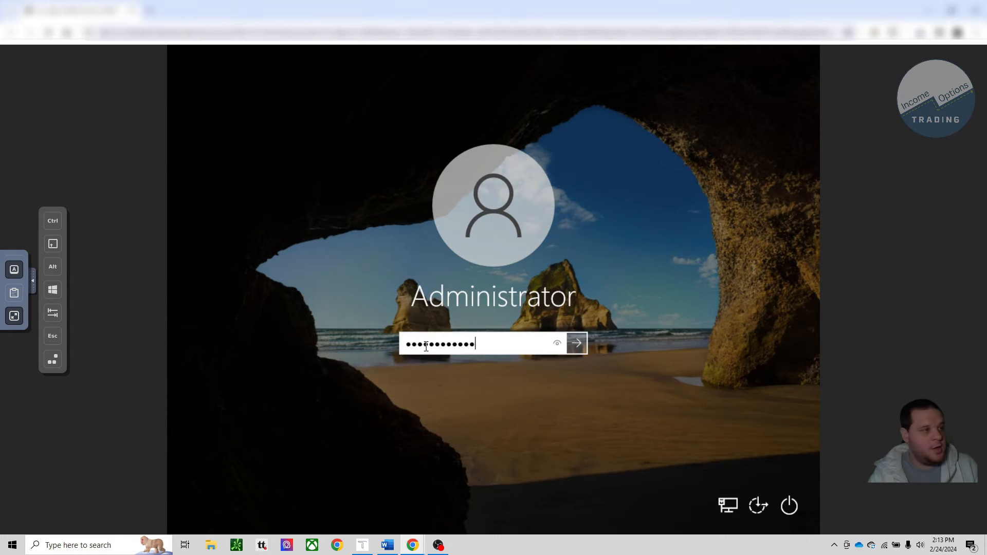
key(Return)
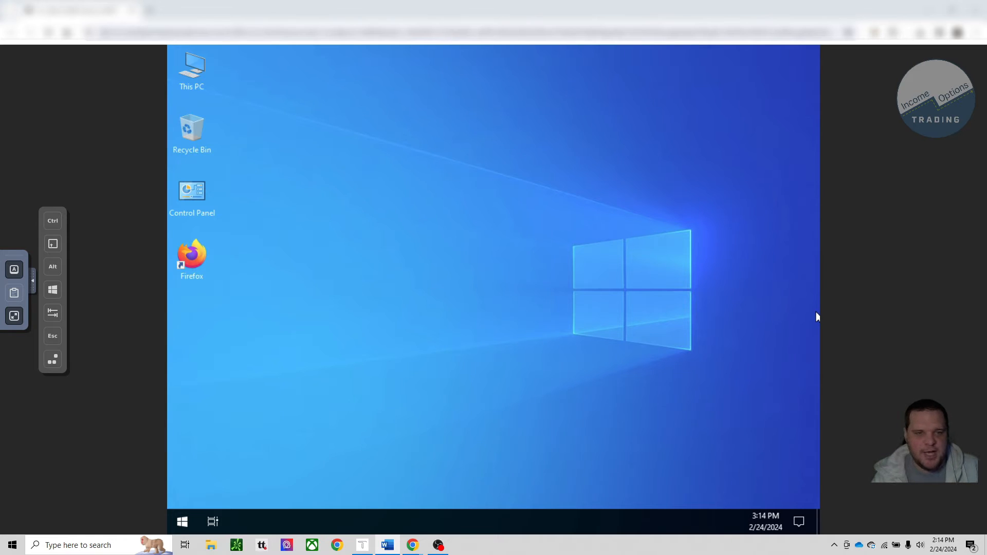
Step: Open Windows Update in the server's Settings and review the available updates and update options
click(183, 522)
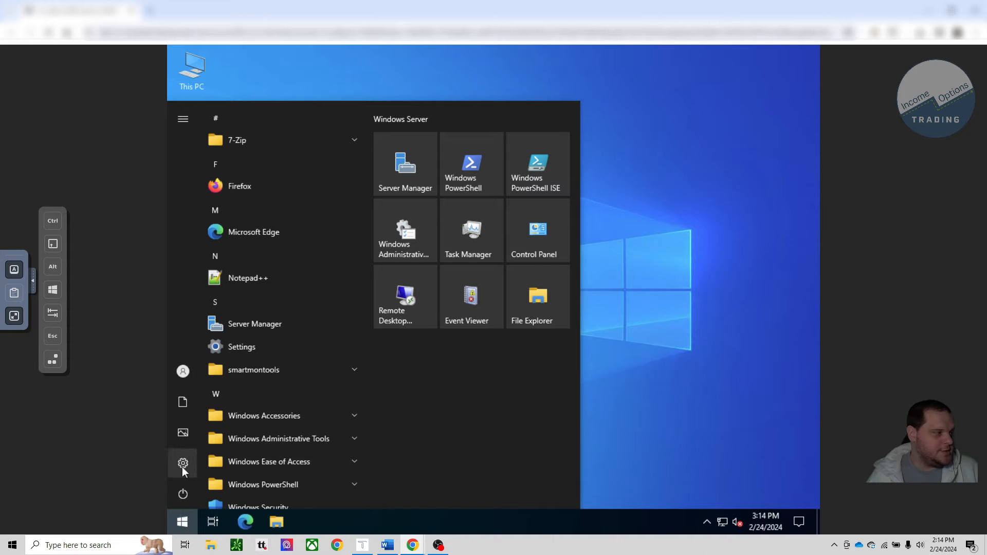
click(182, 465)
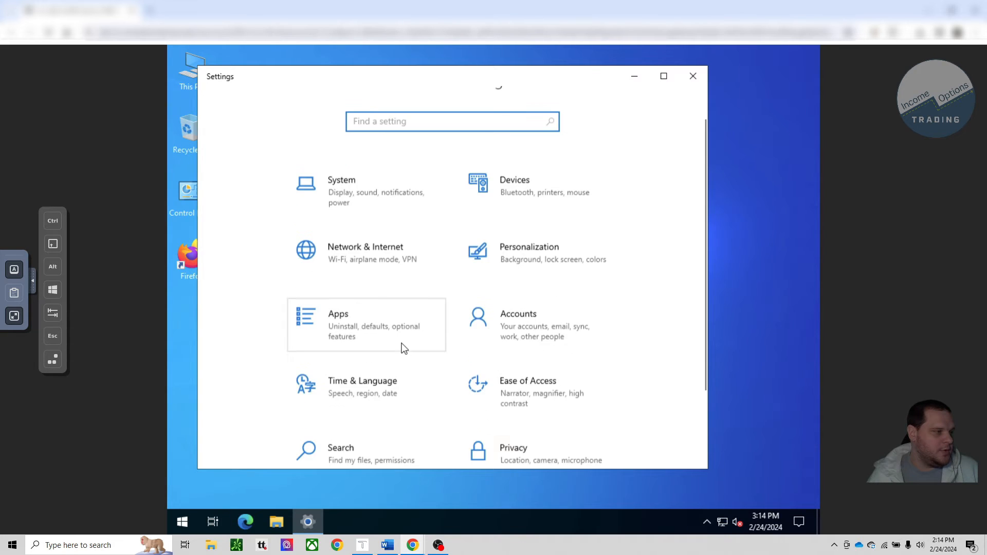
scroll(403, 348, down, 2)
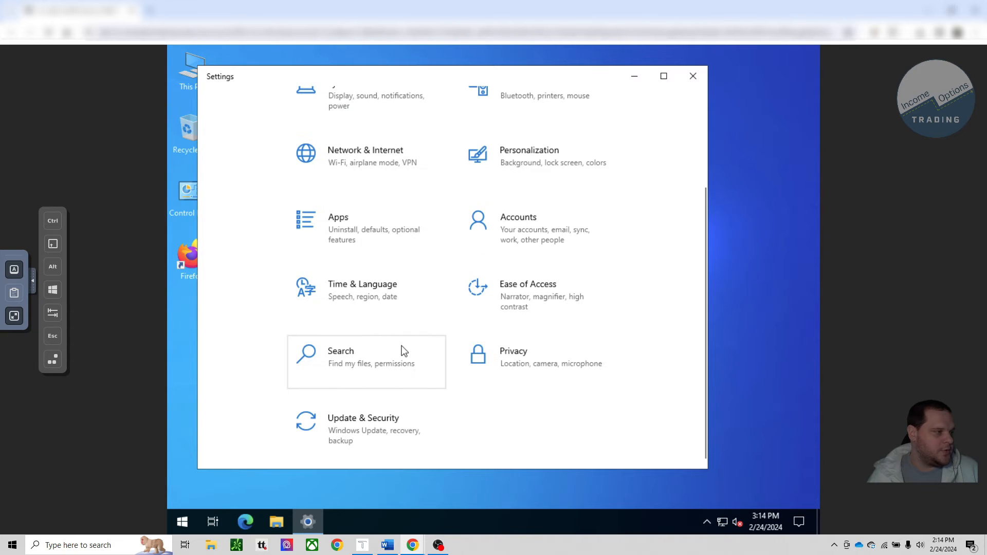
click(368, 431)
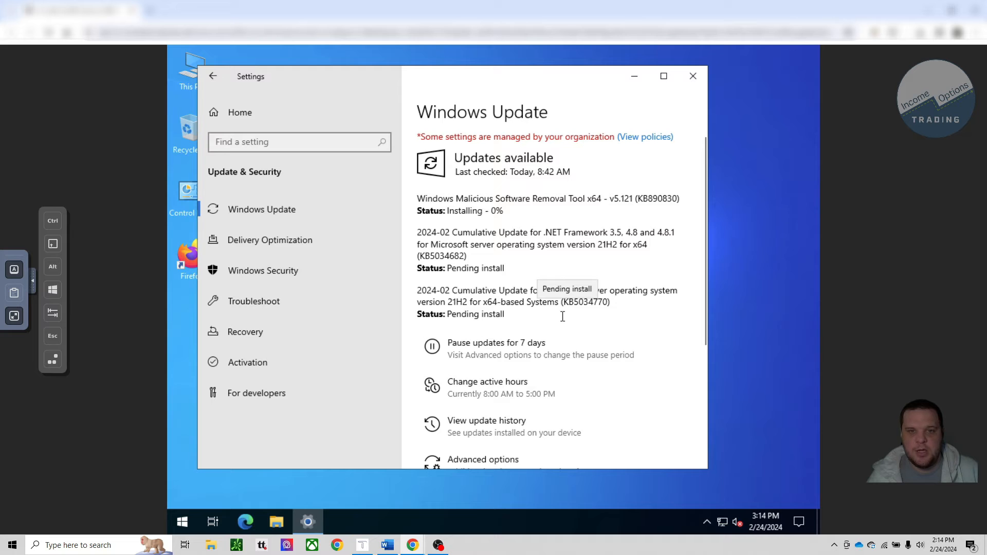
scroll(561, 315, down, 2)
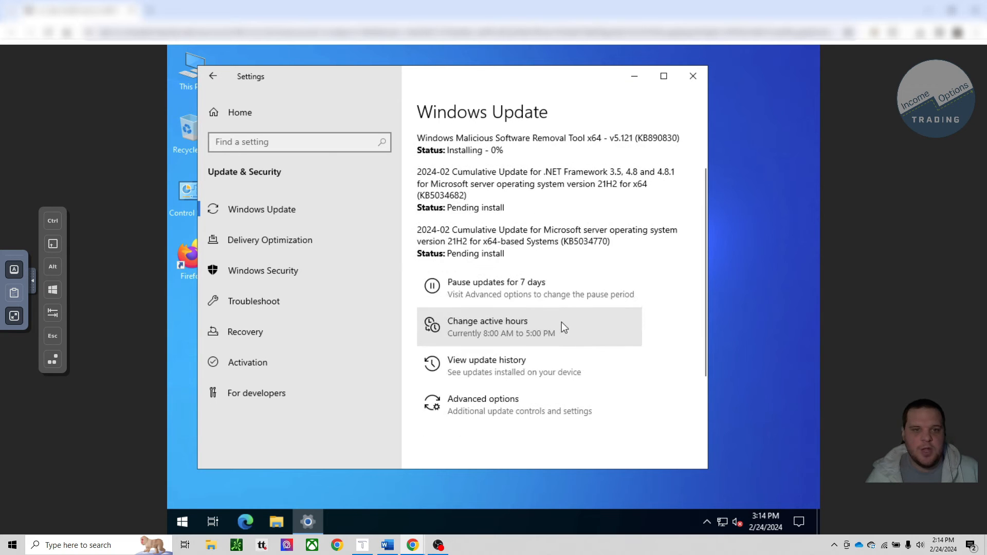
Step: From the Other users account settings, open the local Users list and begin a new user account
scroll(561, 322, up, 2)
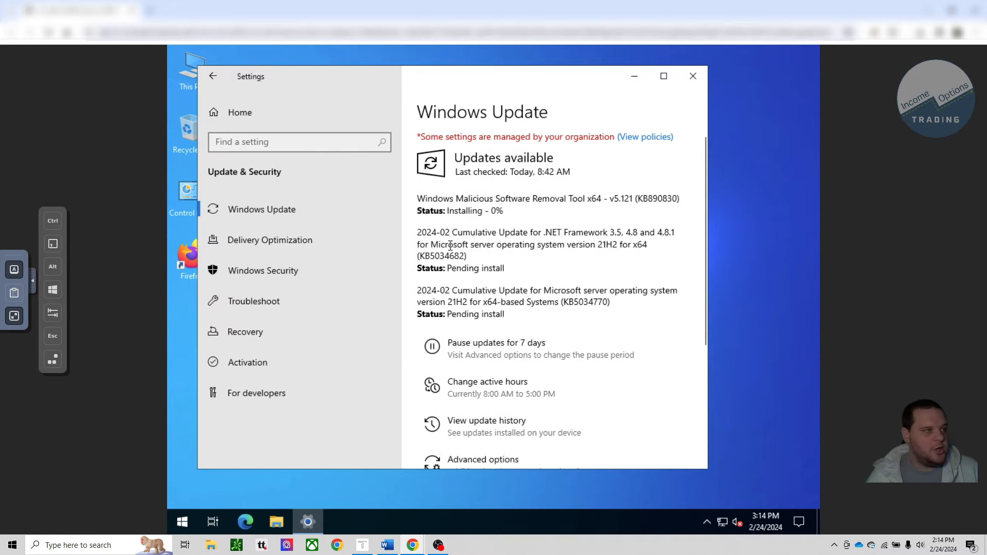
click(214, 78)
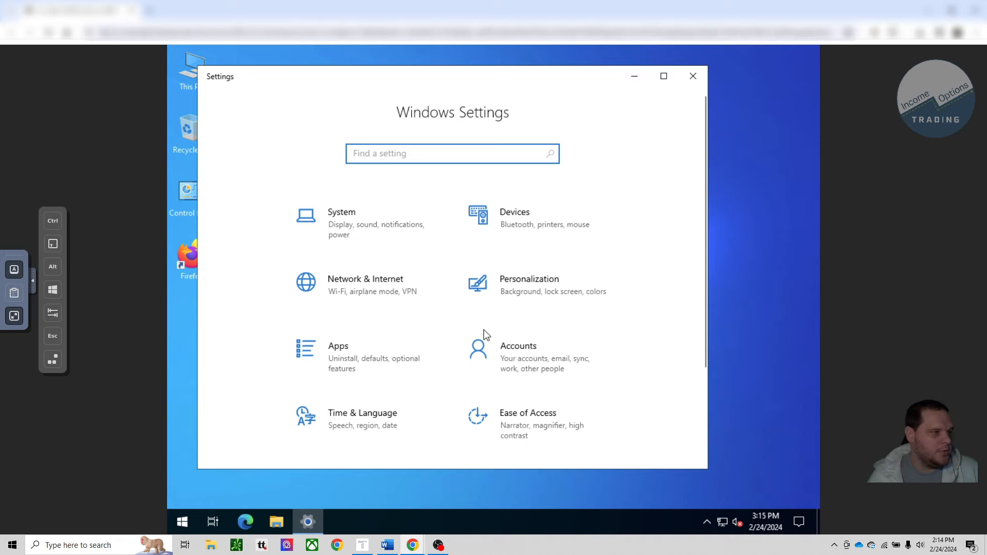
click(477, 343)
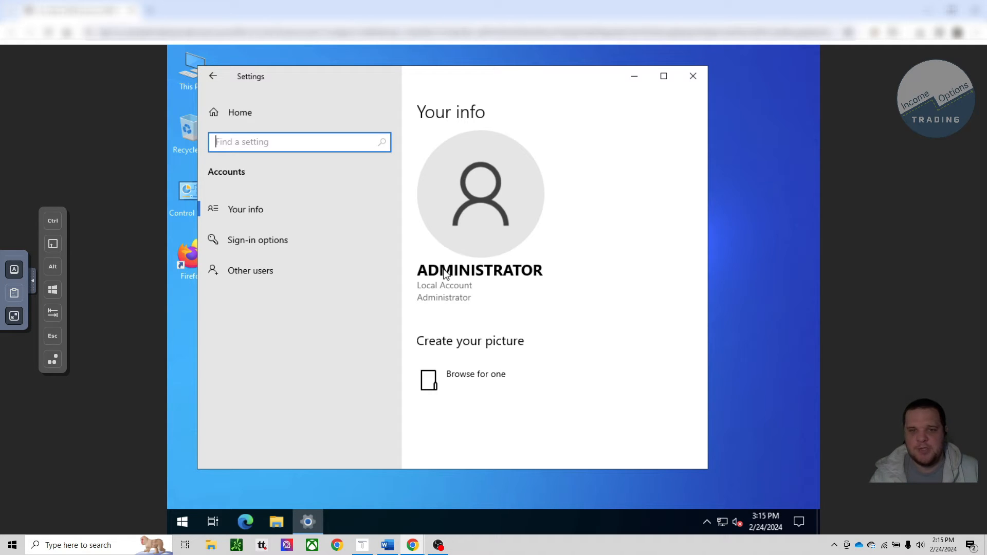
click(251, 266)
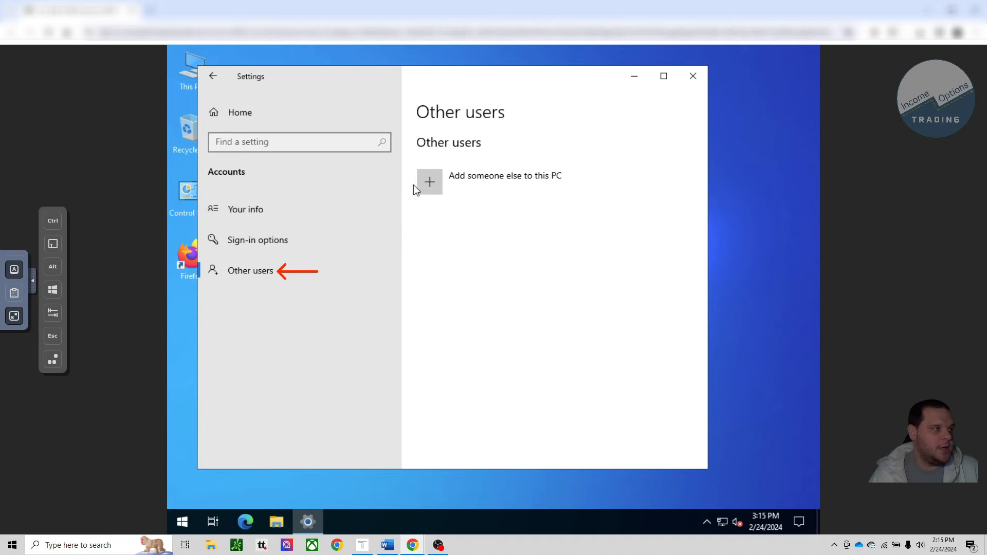
click(427, 186)
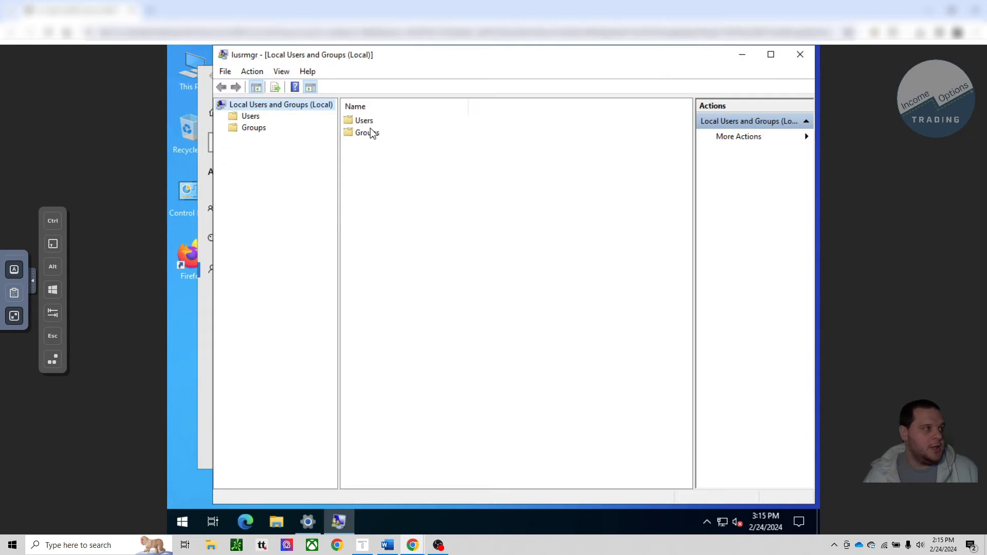
double_click(368, 125)
right_click(387, 198)
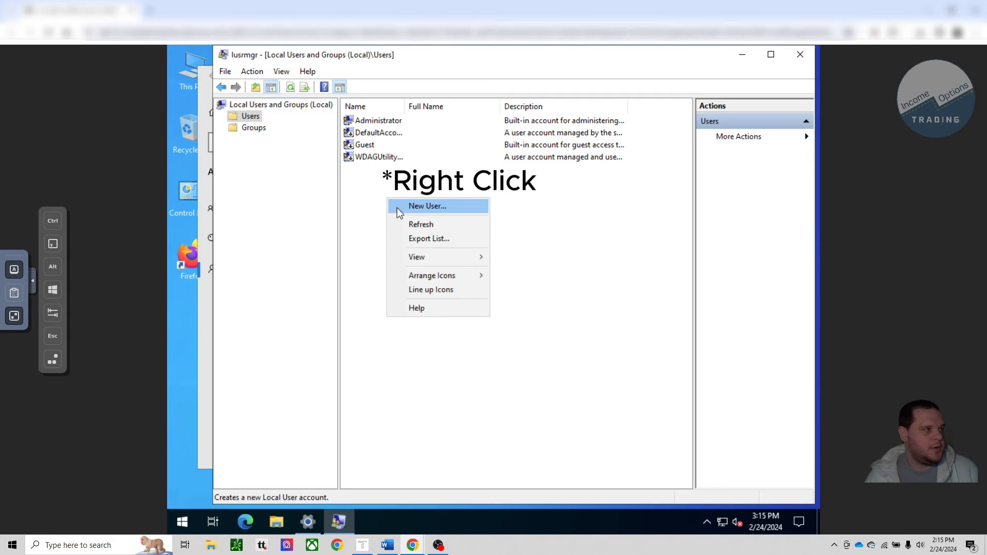
click(419, 214)
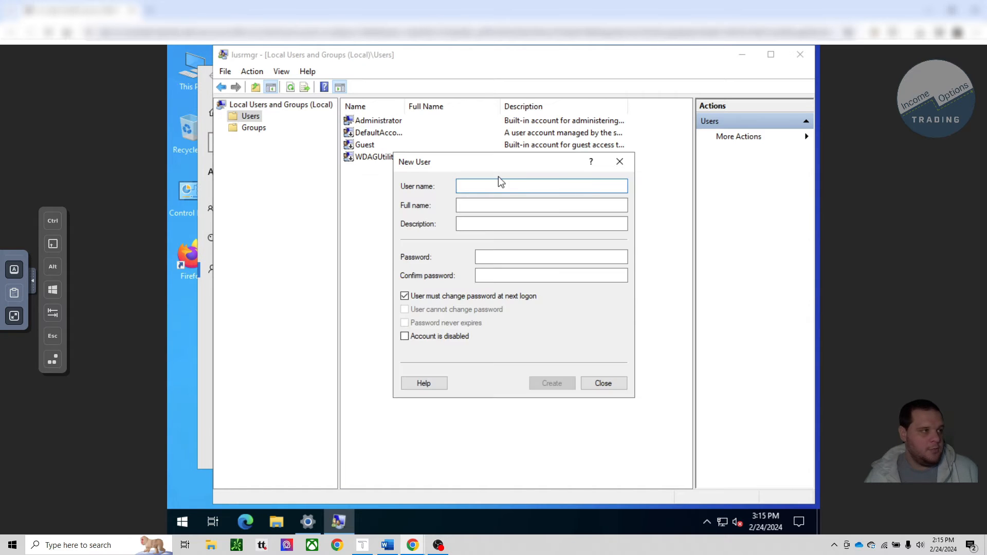
Step: Enter IOT as the new user's user name, and fill in and confirm the account password
text(IOT)
click(491, 260)
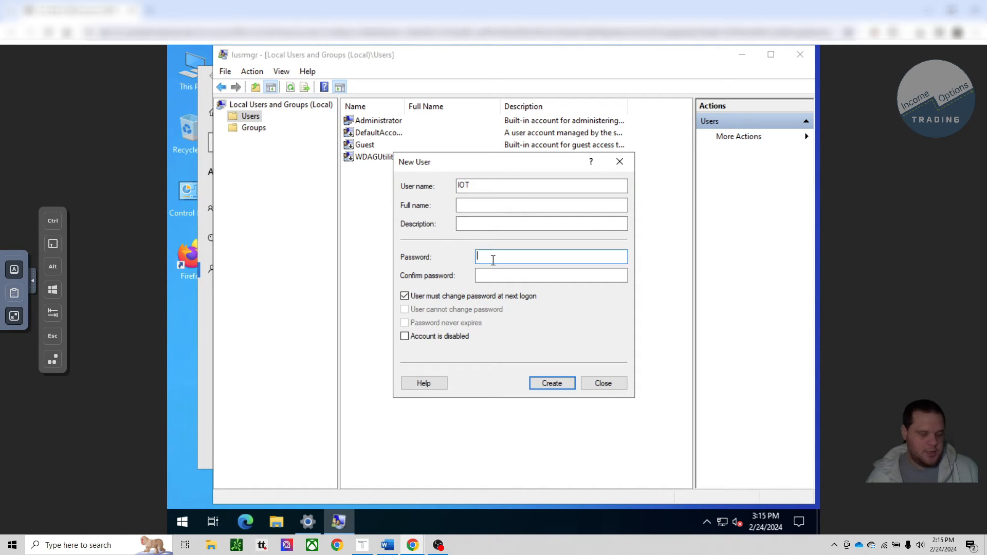
text(••••••)
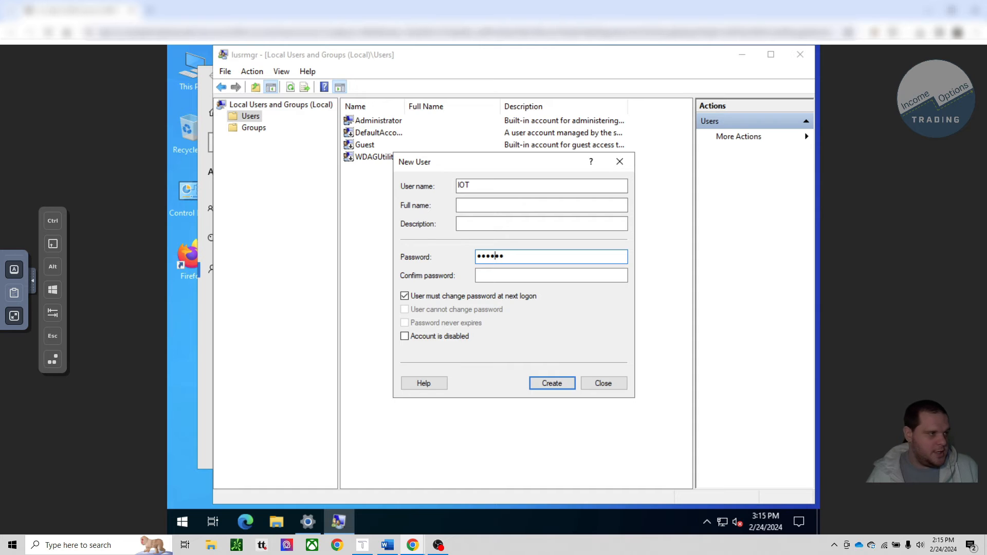
text(•••••)
key(Tab)
text(•••••••••••)
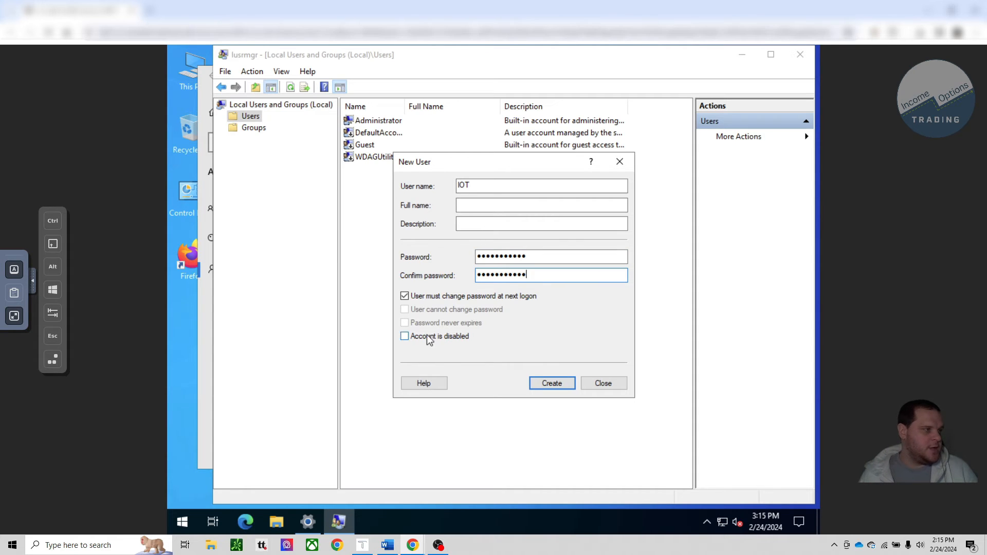
Step: Create the IOT user with no forced password change, user cannot change password and password never expires, and close the user manager
click(404, 297)
click(404, 309)
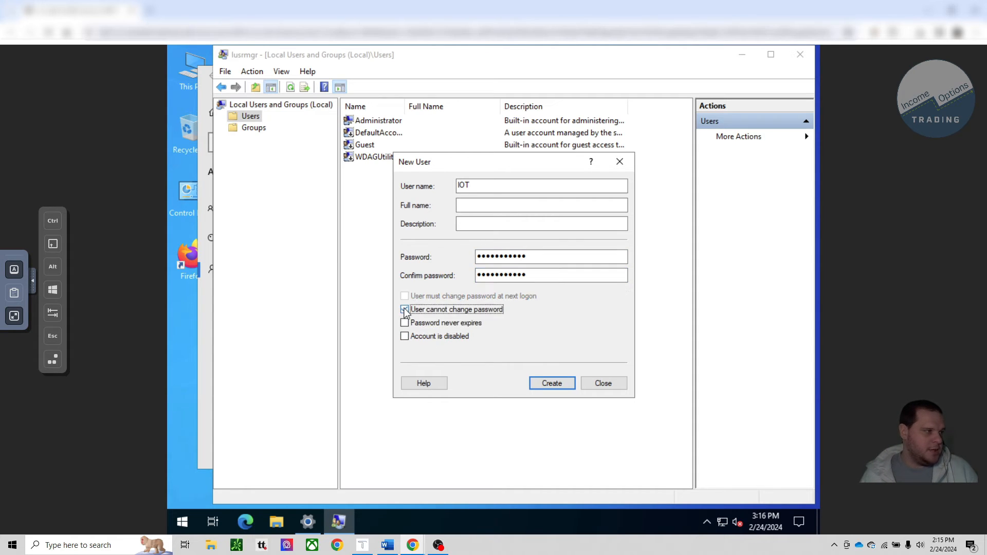
click(404, 323)
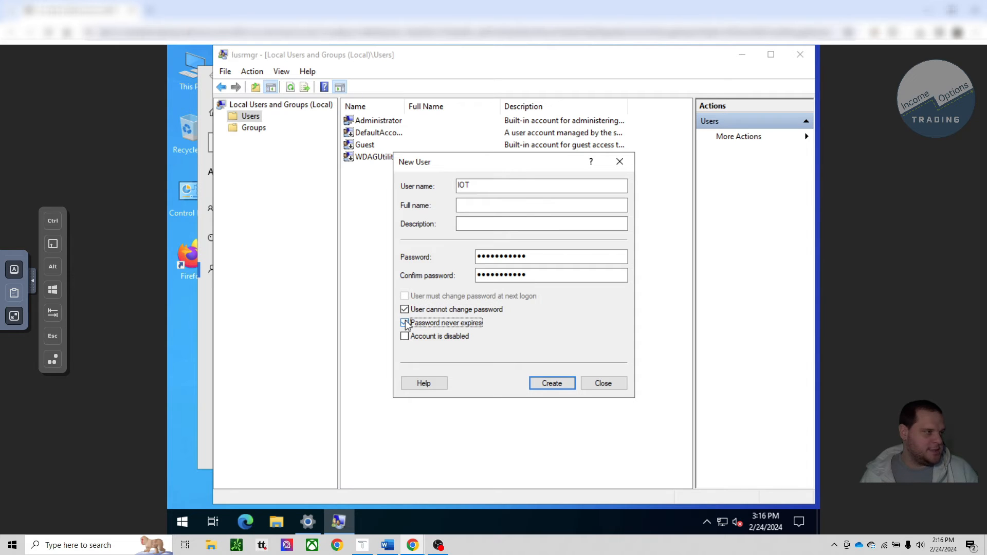
click(549, 380)
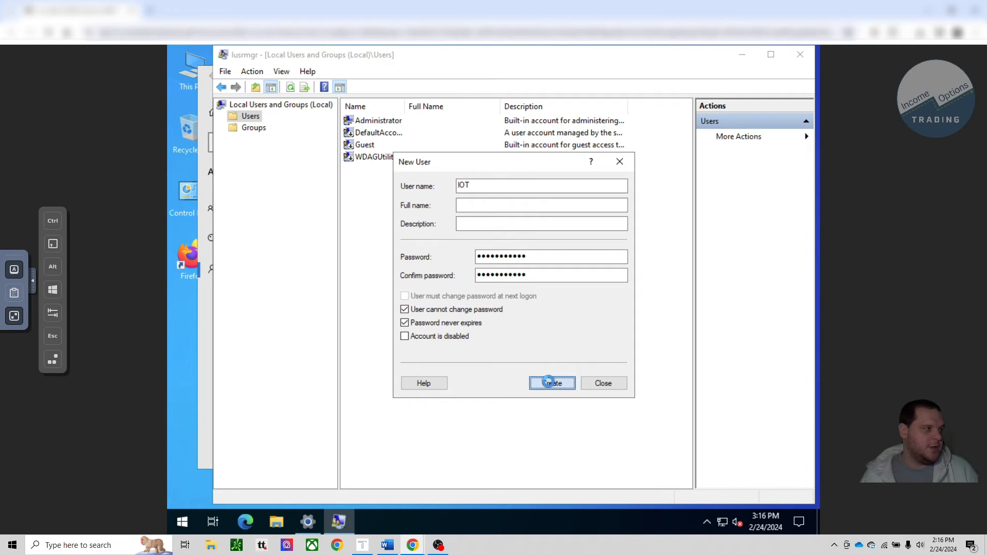
click(604, 385)
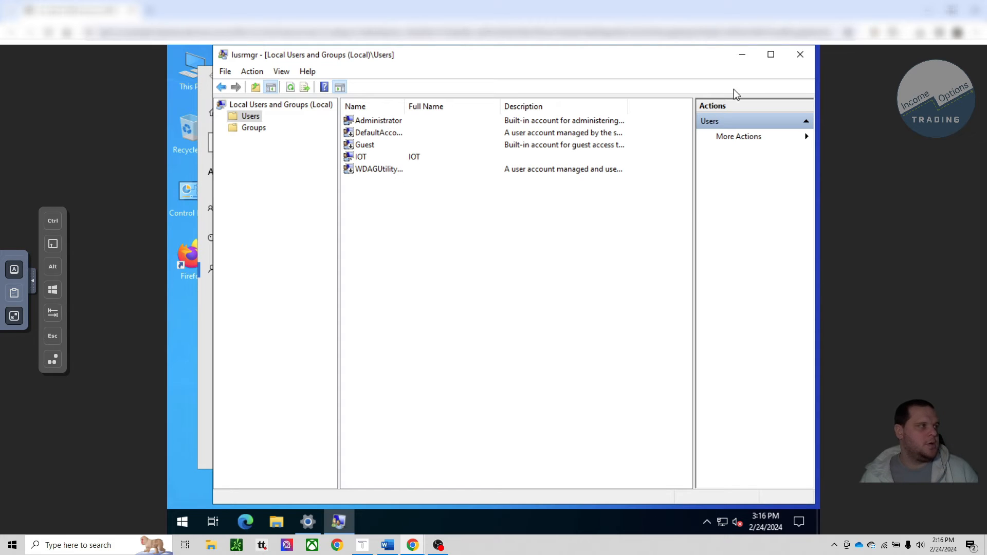
click(797, 59)
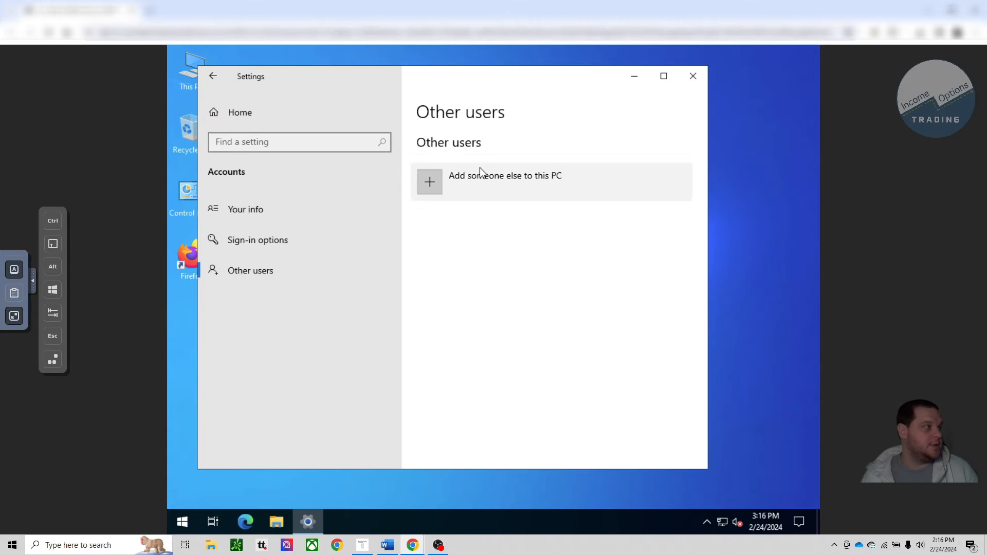
Step: Enable Remote Desktop in the server's System settings and confirm the change
click(211, 76)
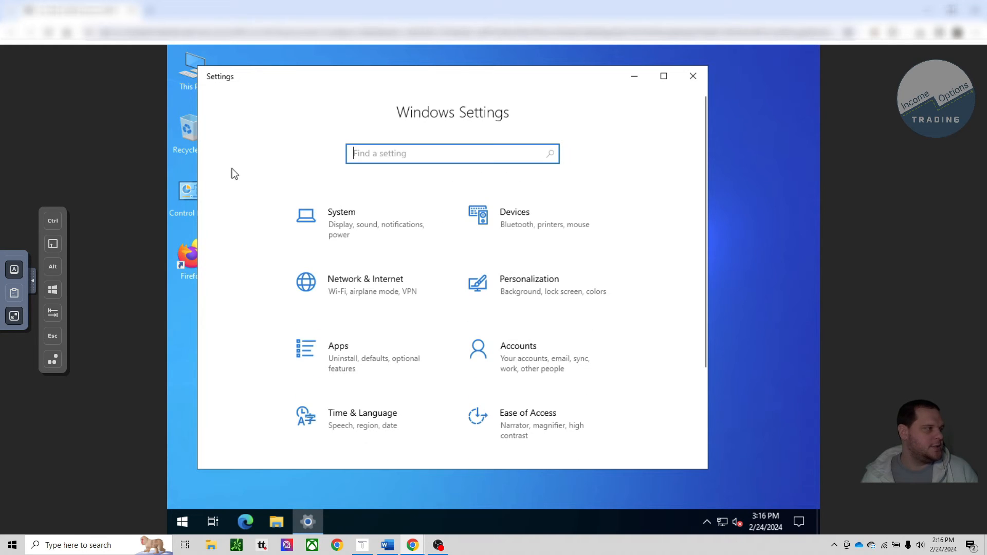
click(372, 242)
scroll(304, 293, down, 3)
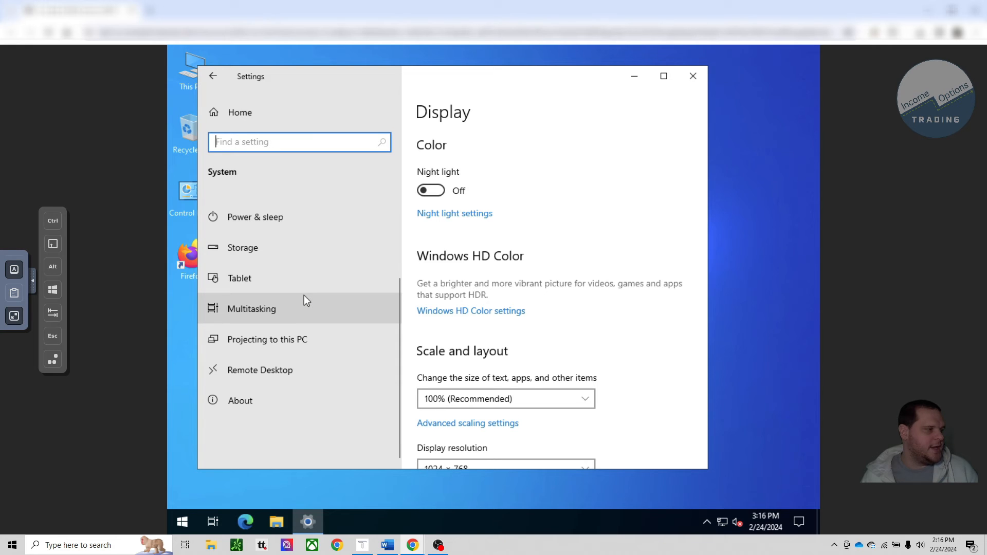
click(295, 365)
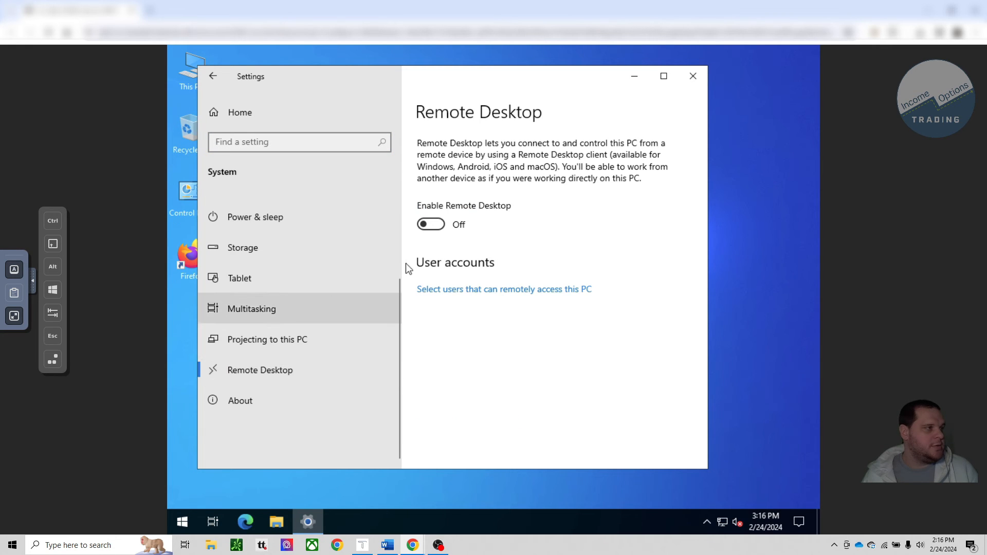
click(431, 223)
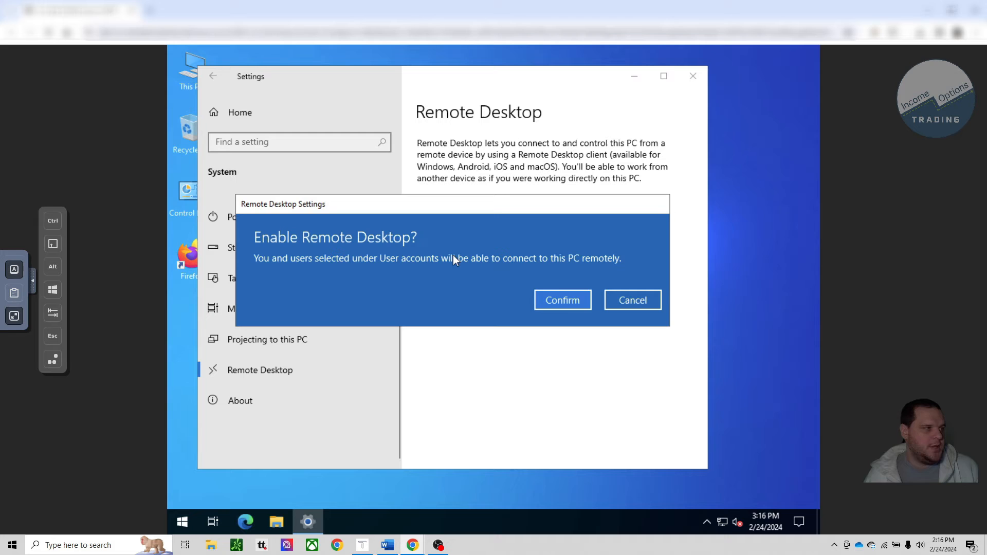
click(567, 302)
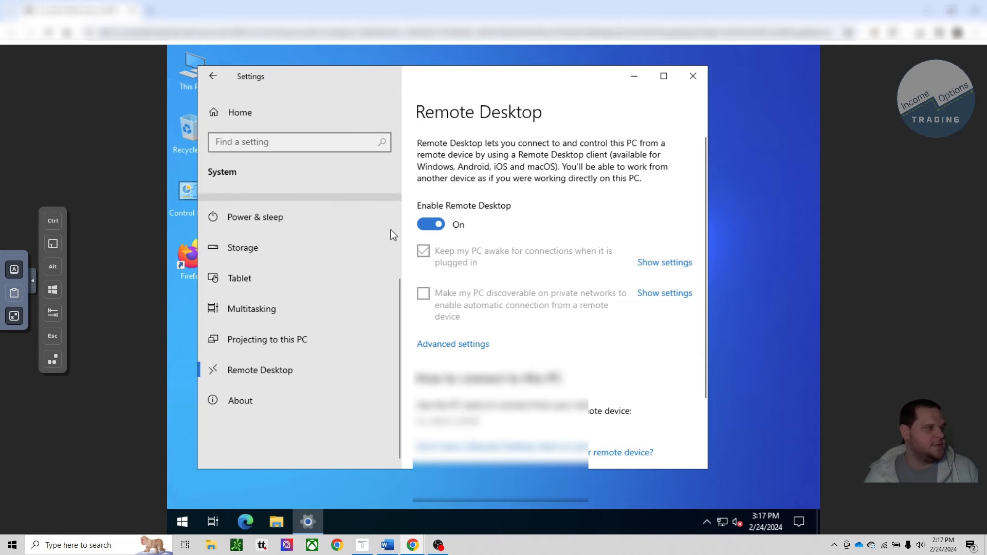
Step: Add the IOT account to the users allowed to access this PC remotely, checking its name
scroll(524, 319, down, 3)
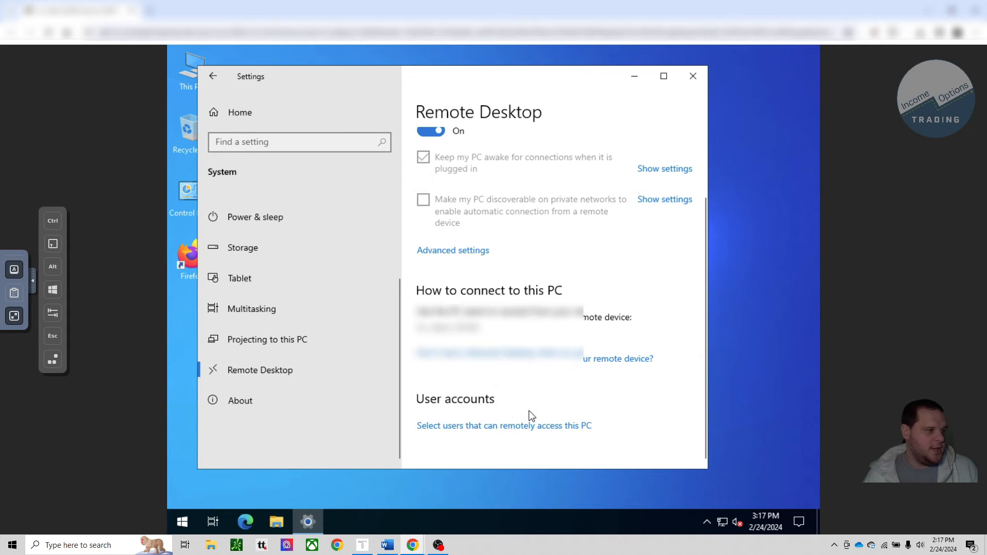
click(518, 427)
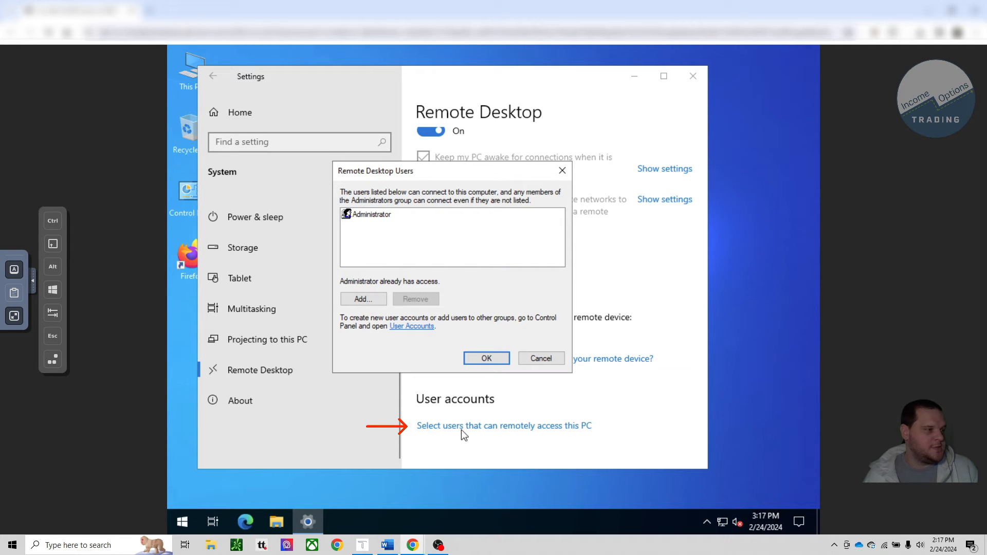
click(366, 299)
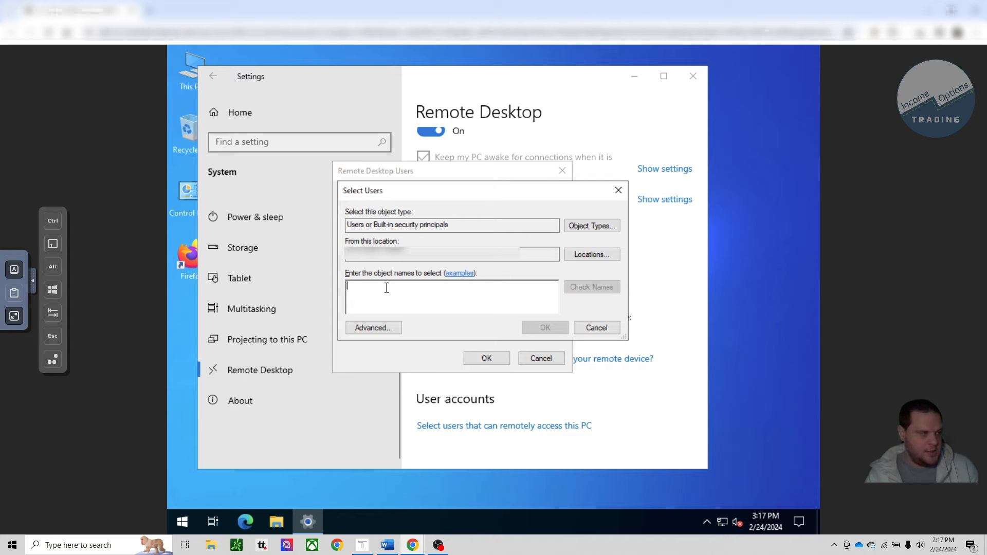
text(IOT)
click(587, 291)
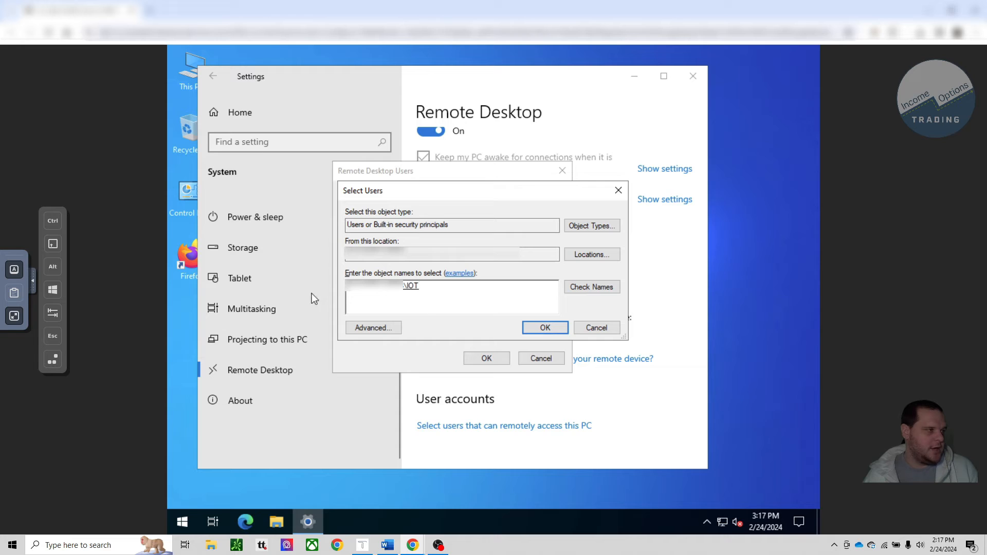
click(546, 327)
click(488, 359)
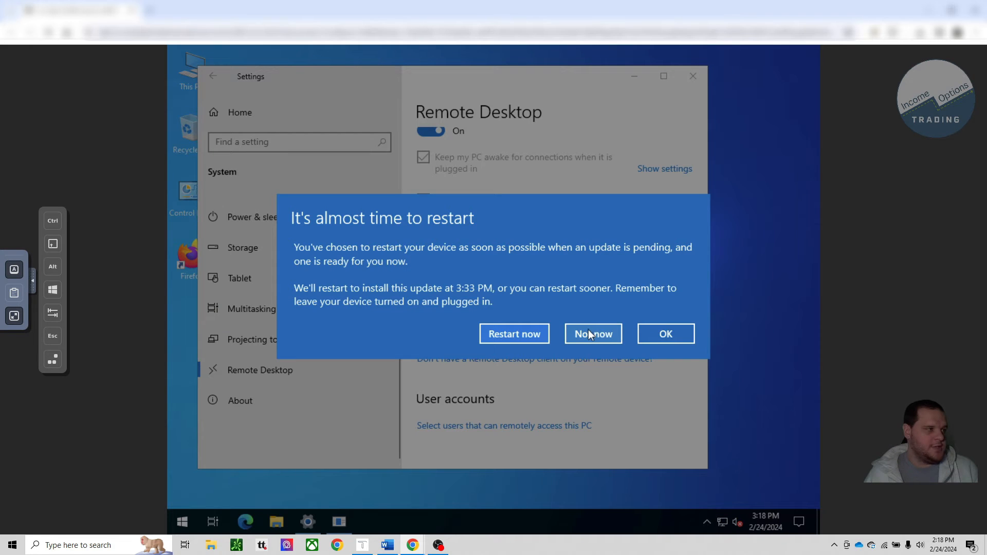
Step: Postpone the pending update restart and close the Settings window
click(588, 334)
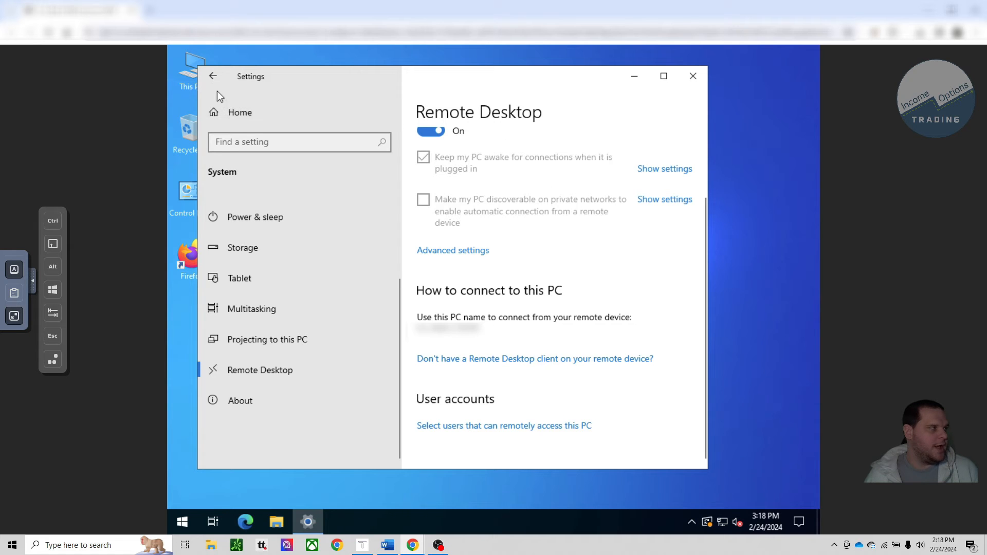
click(214, 77)
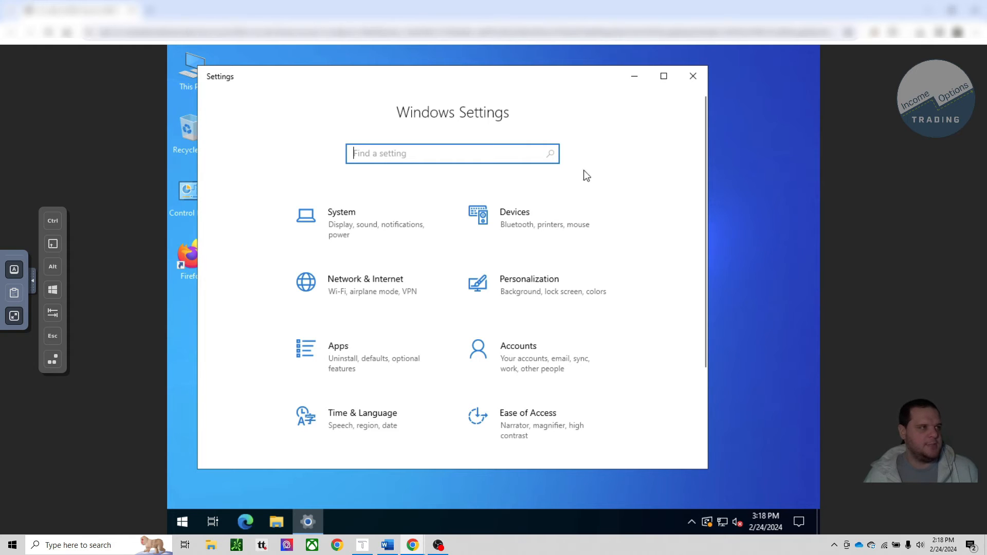
click(682, 77)
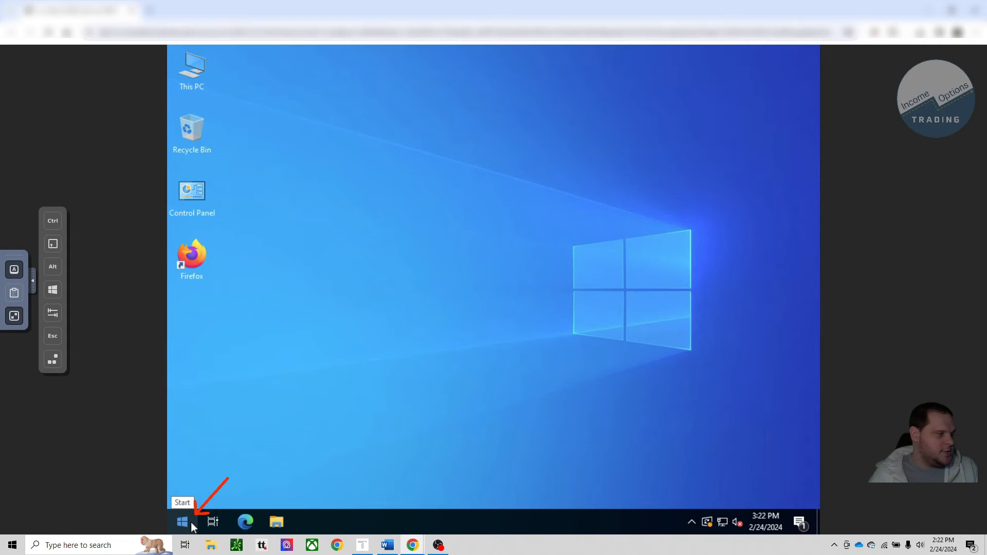
Step: Search the server for "group" and open Edit group policy
click(189, 522)
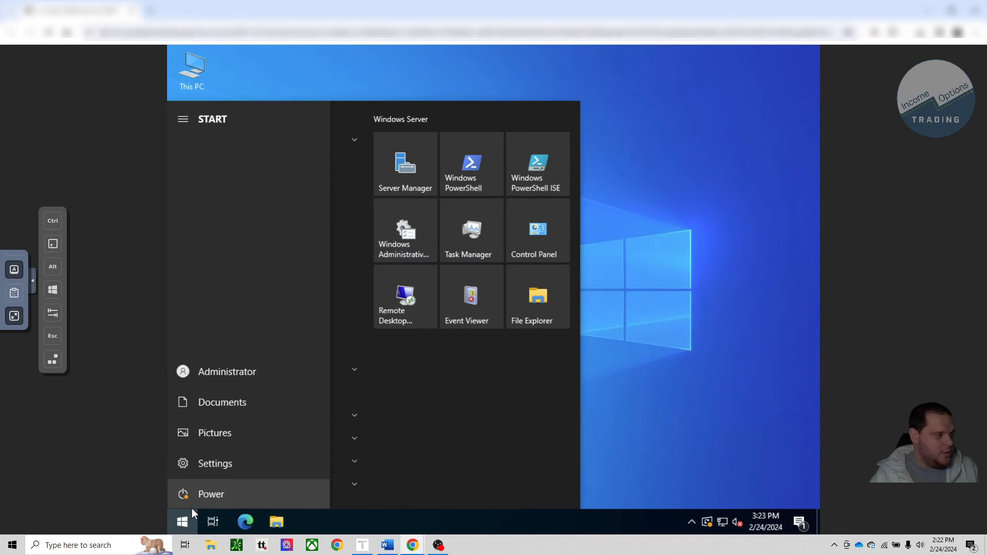
text(group)
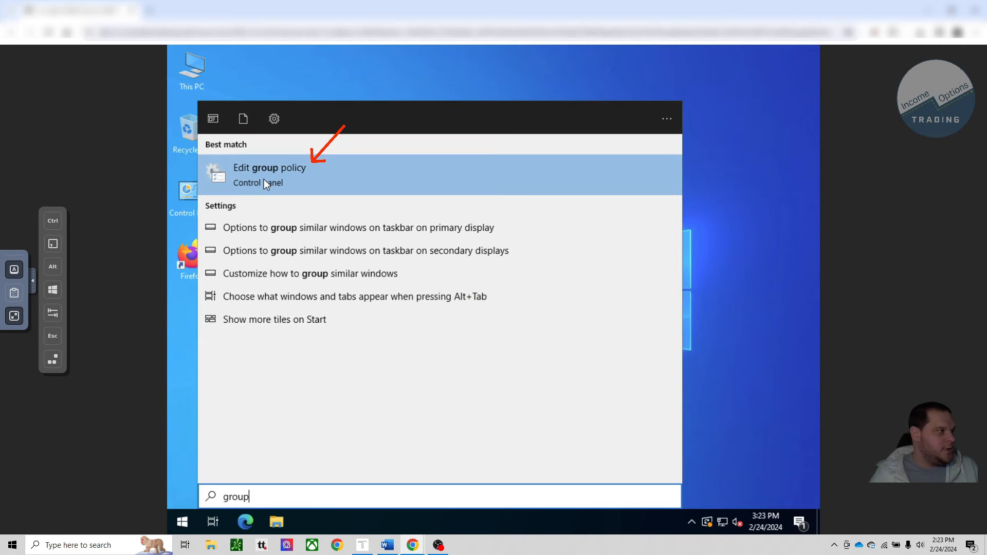
click(263, 180)
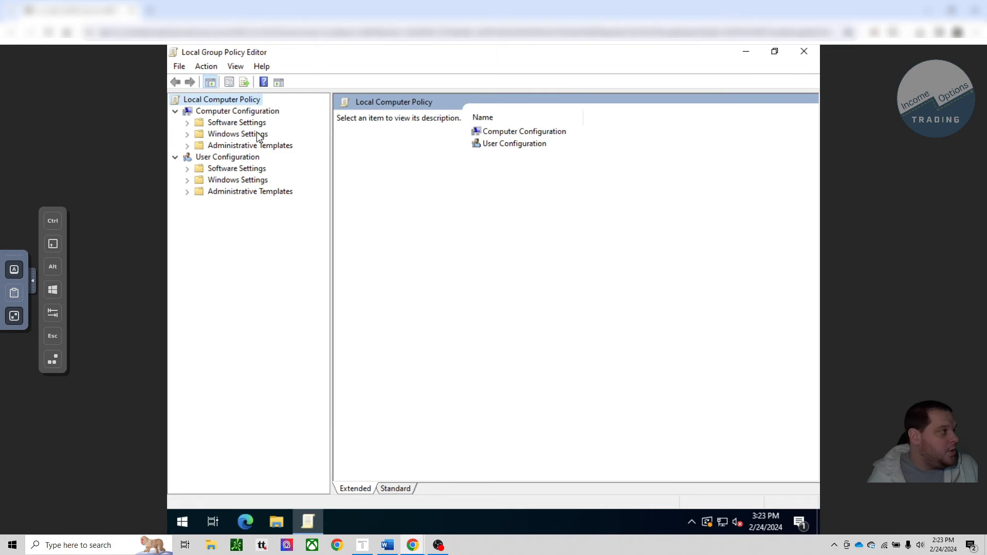
Step: Navigate to Account Lockout Policy under Computer Configuration, Windows Settings, Security Settings, Account Policies
click(264, 115)
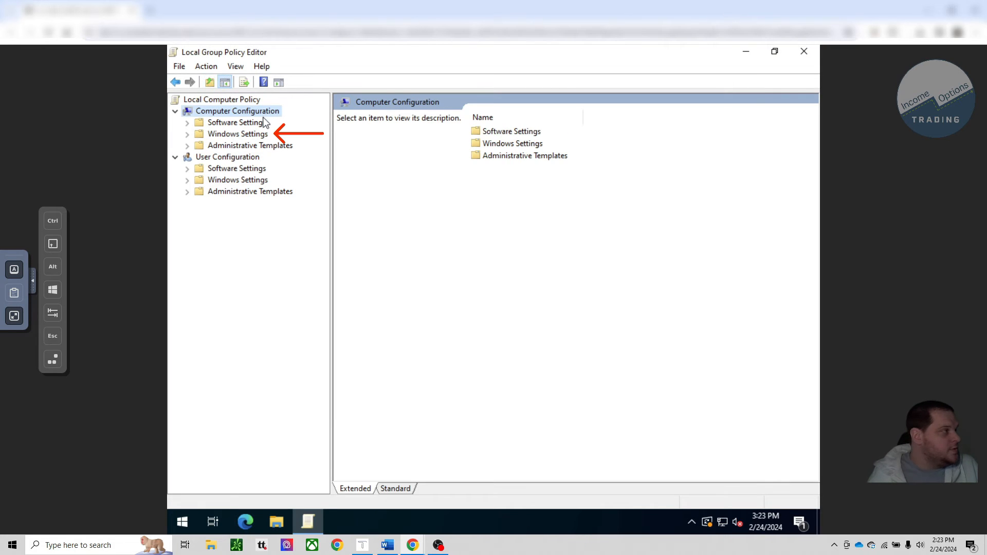
double_click(265, 135)
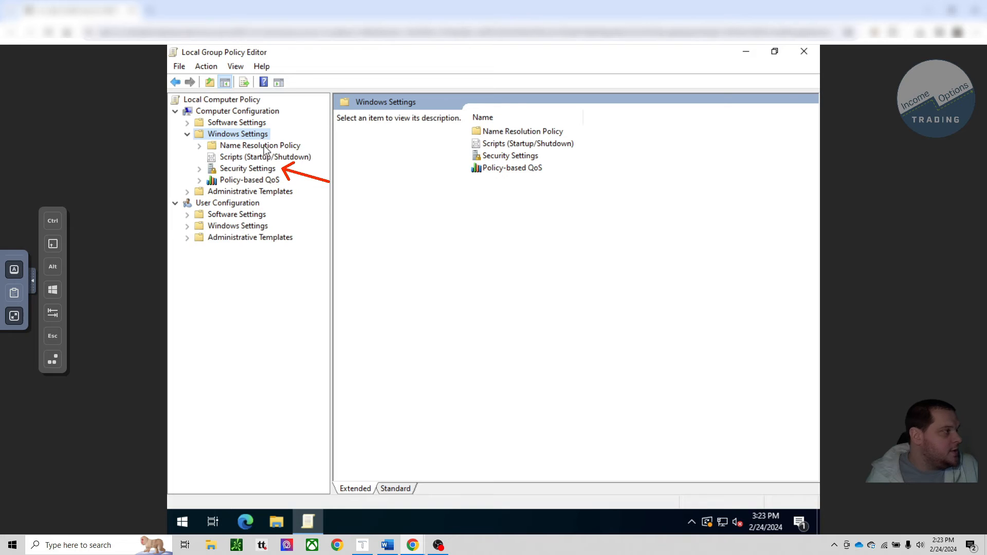
double_click(246, 169)
double_click(259, 180)
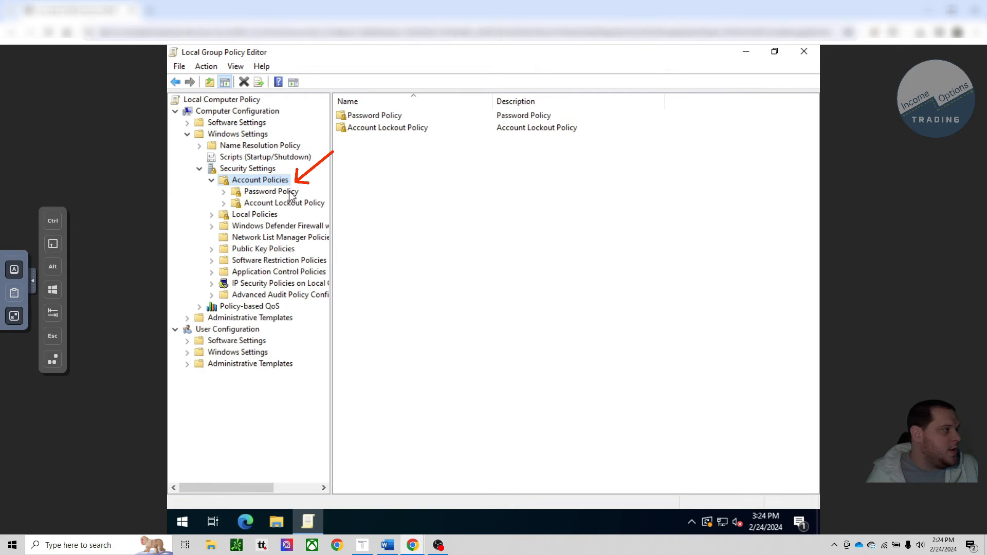
click(288, 203)
Step: Set the Account lockout threshold to 0 invalid logon attempts, accept the suggested value changes and close the policy editor
click(380, 128)
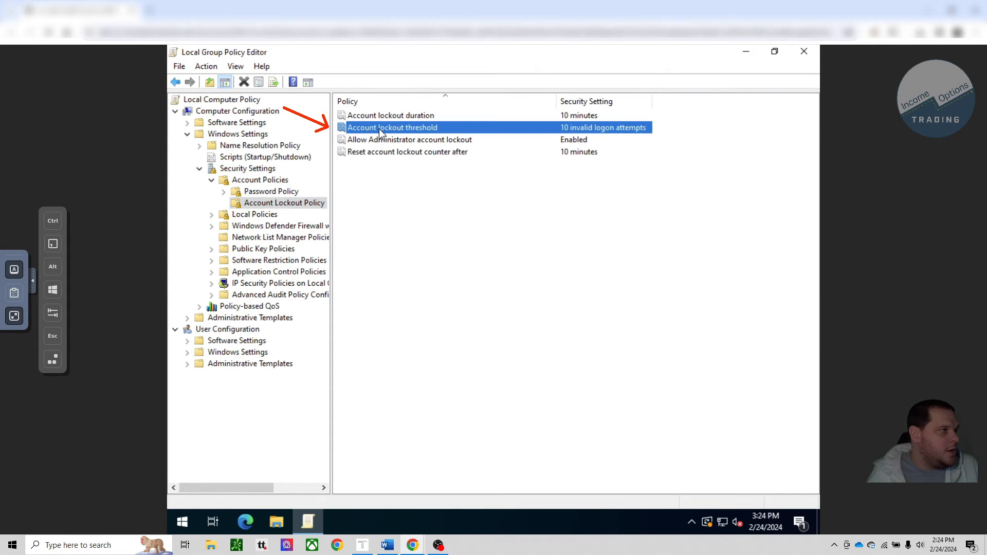
right_click(381, 129)
click(407, 135)
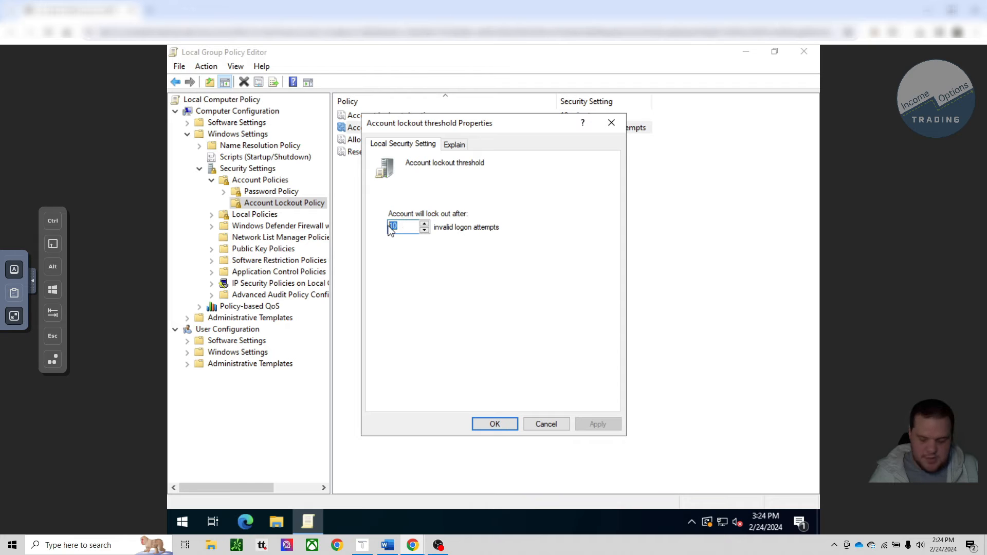
text(0)
click(598, 424)
click(568, 345)
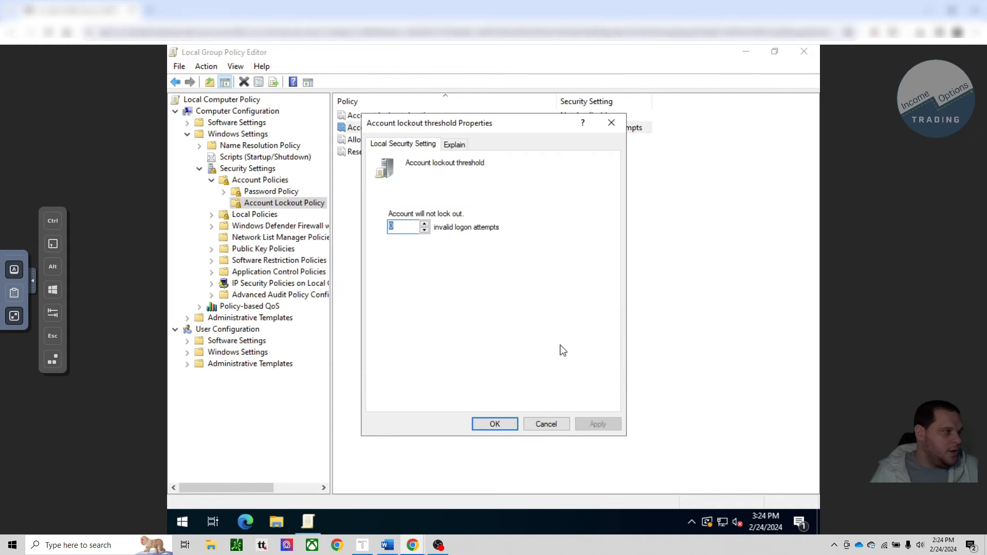
click(512, 422)
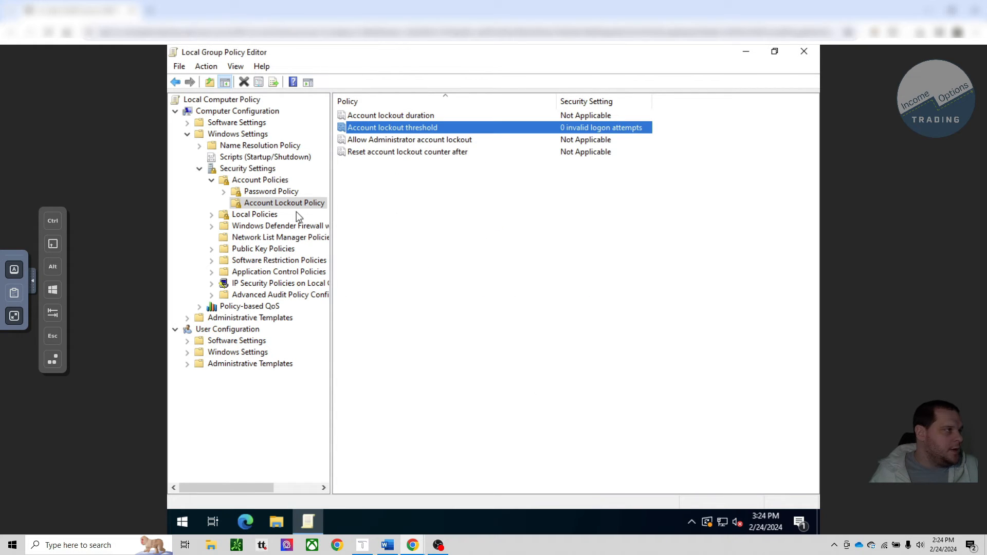
click(271, 191)
click(795, 57)
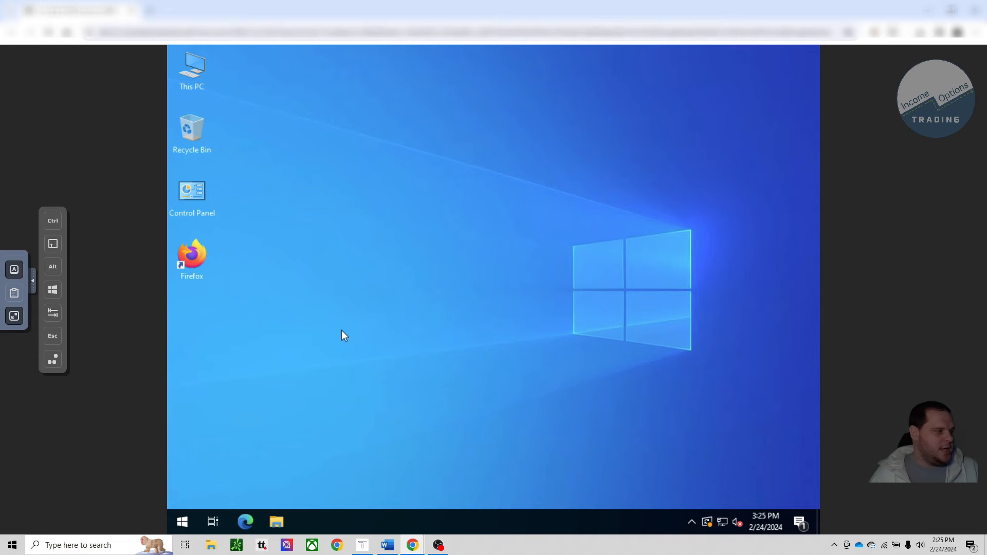
Step: Open the password change for the Administrator account from the Sign-in options in the server's account settings
click(182, 521)
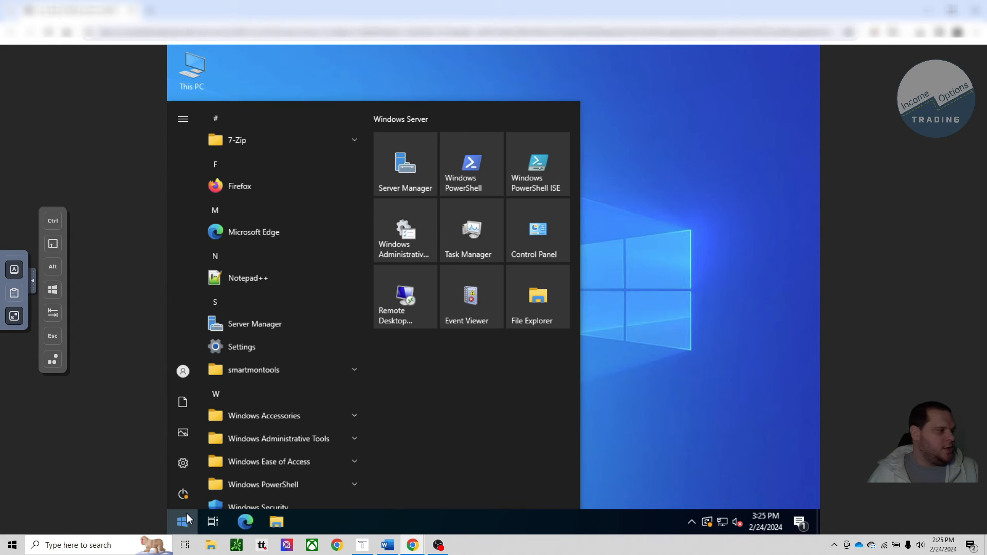
click(188, 463)
click(490, 349)
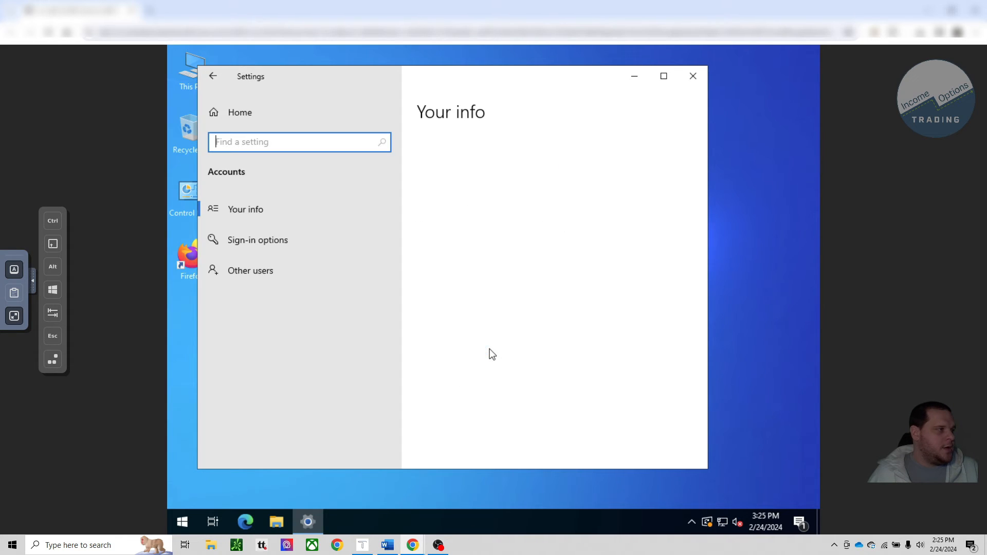
click(386, 242)
click(452, 373)
scroll(451, 322, down, 3)
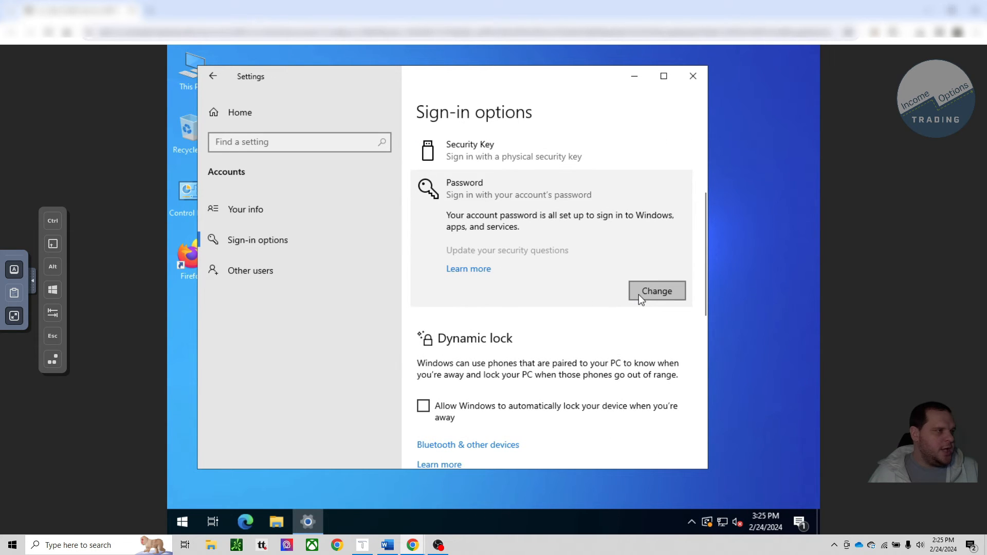
click(639, 294)
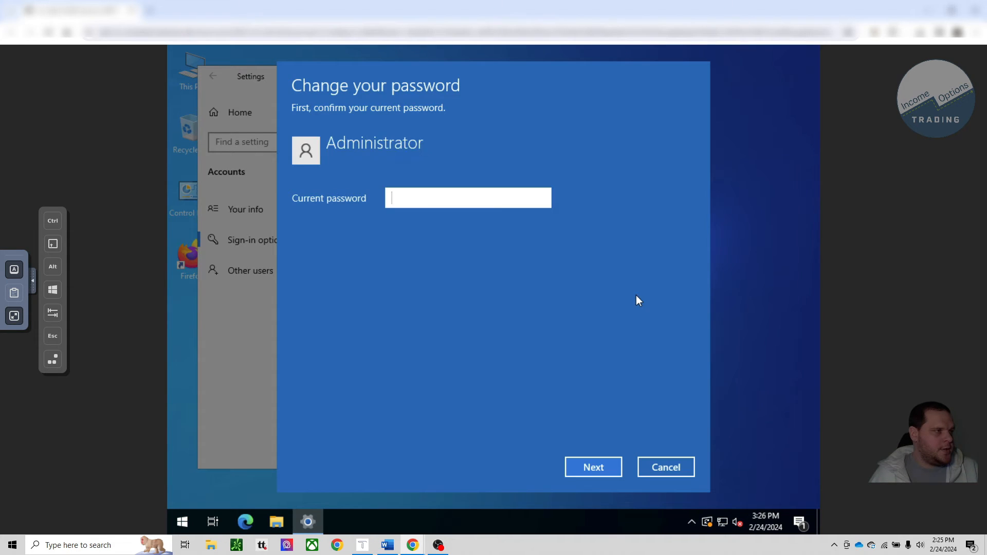
Step: Confirm the current Administrator password, enter and confirm a new password with the hint "Long!!", and finish the change
click(495, 197)
key(ctrl+v)
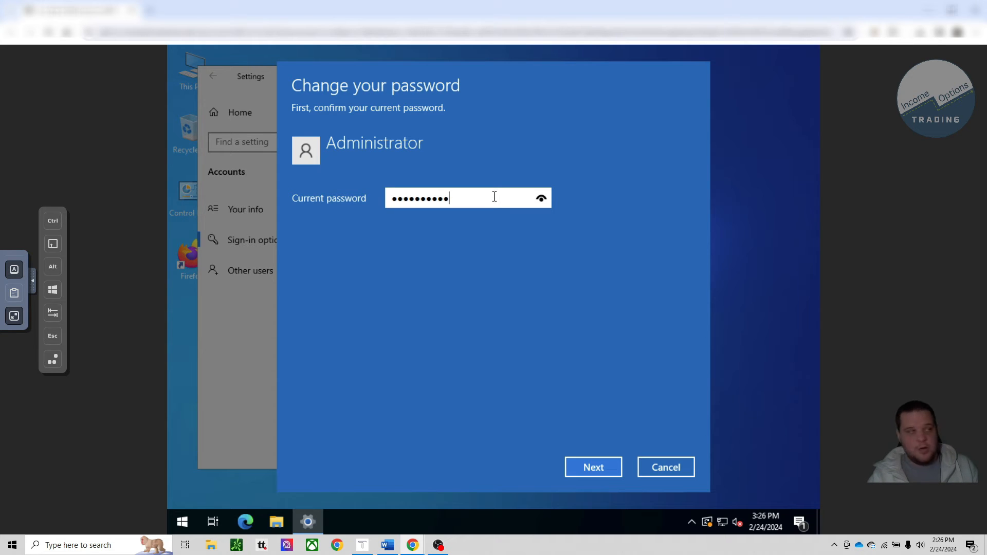
text(**)
key(Return)
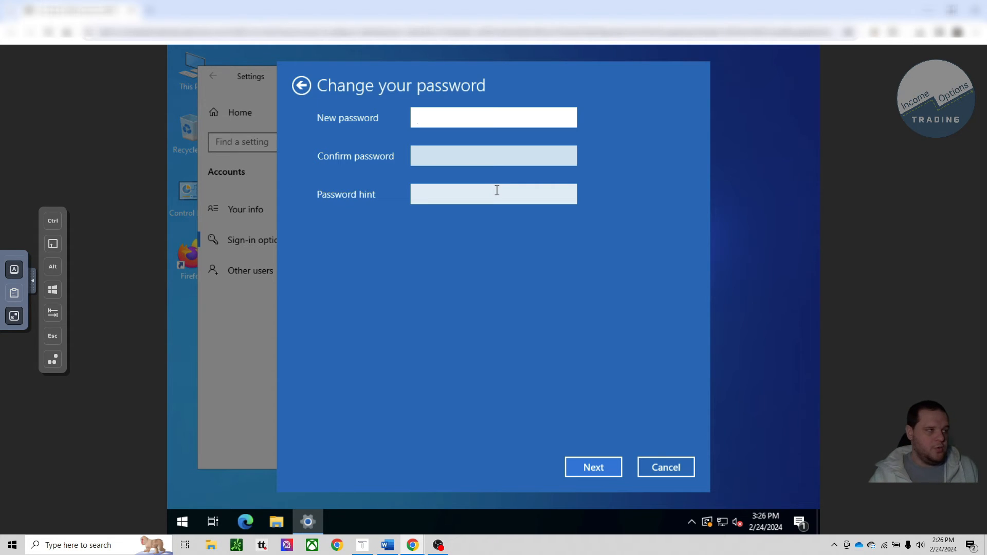
text(*)
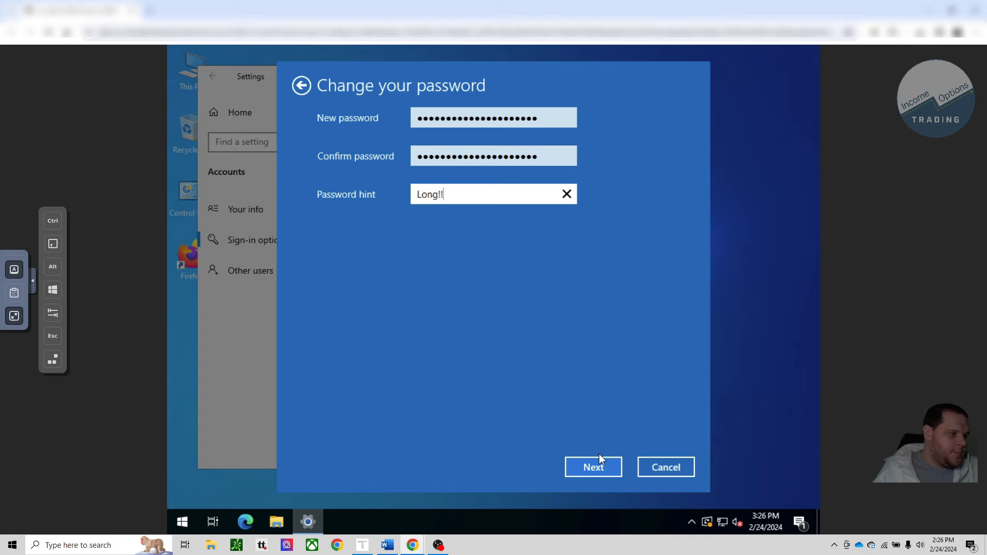
click(594, 468)
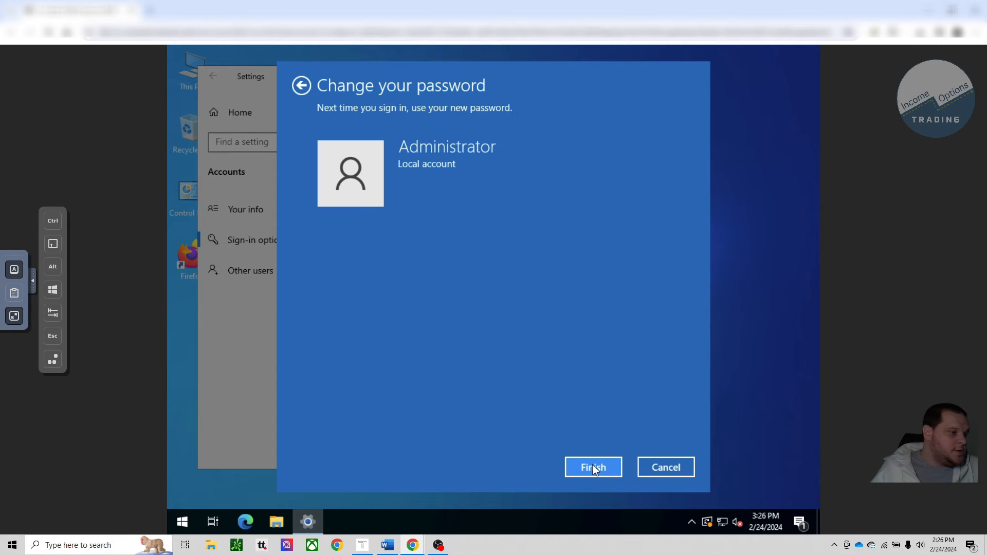
click(594, 468)
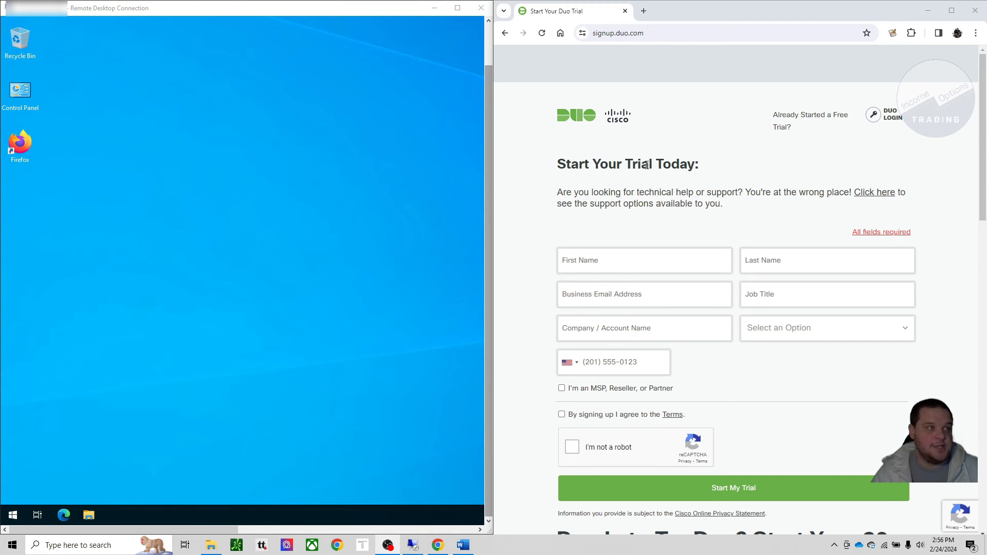
click(703, 68)
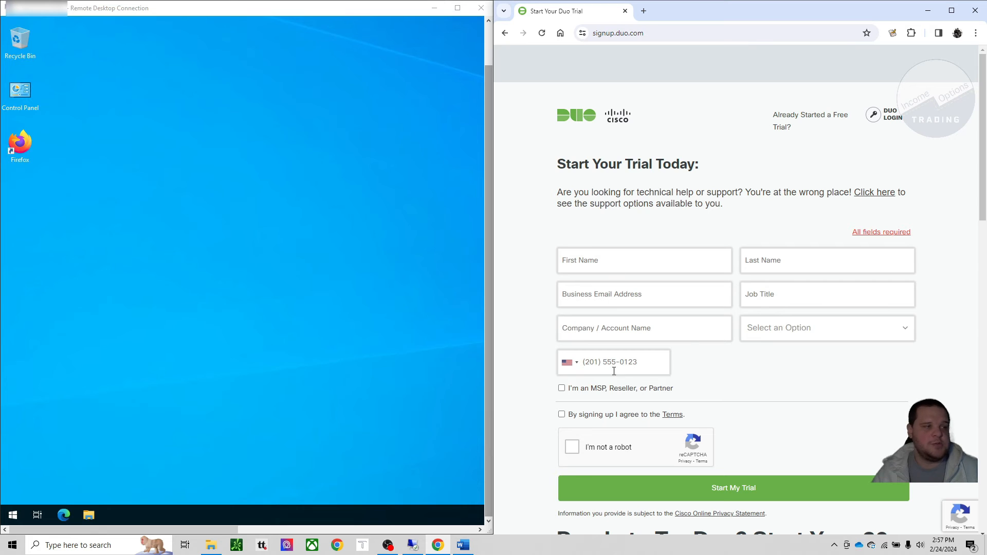
scroll(733, 401, down, 1)
scroll(775, 370, up, 1)
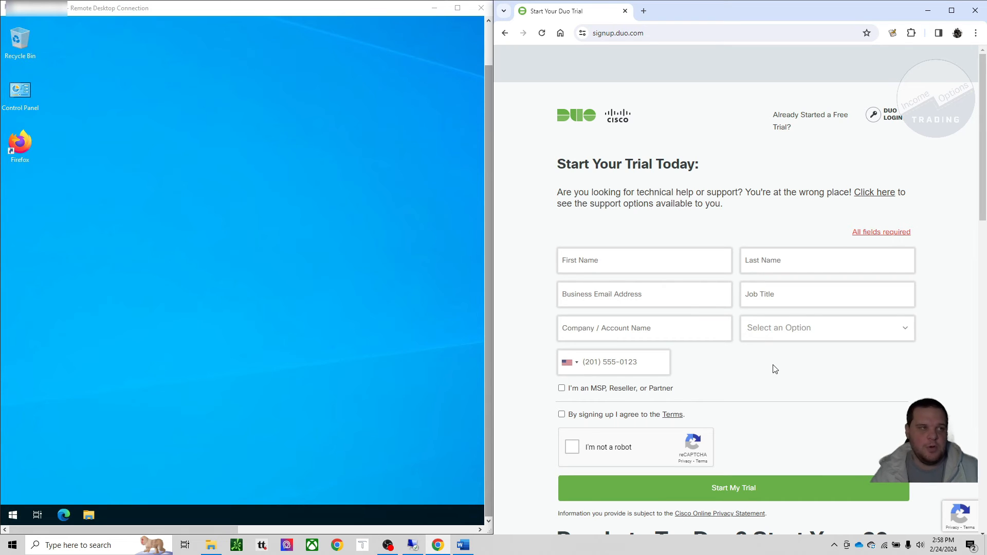
Step: Go to admin.duosecurity.com/login and sign in to the Duo admin dashboard
click(653, 33)
text(admin.du)
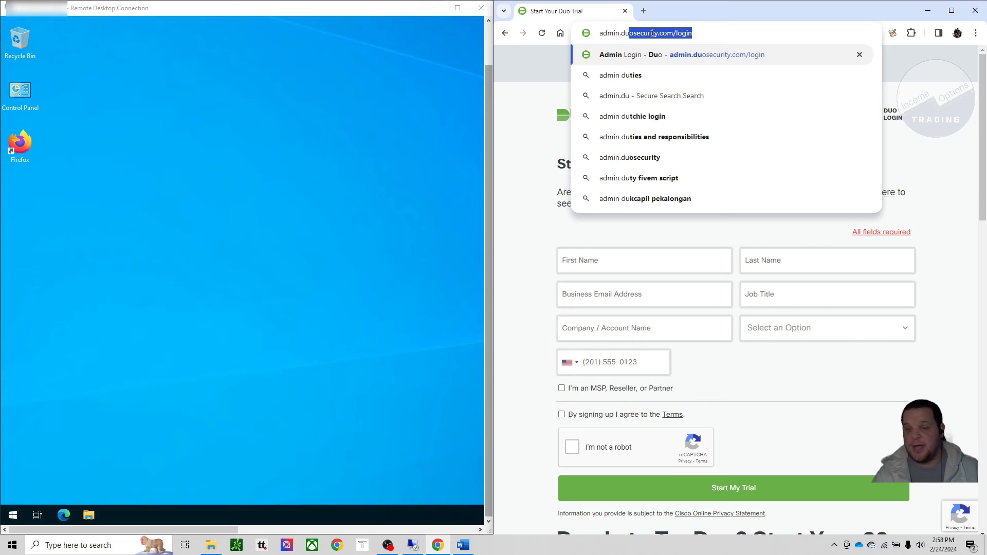
key(Return)
click(749, 238)
click(756, 270)
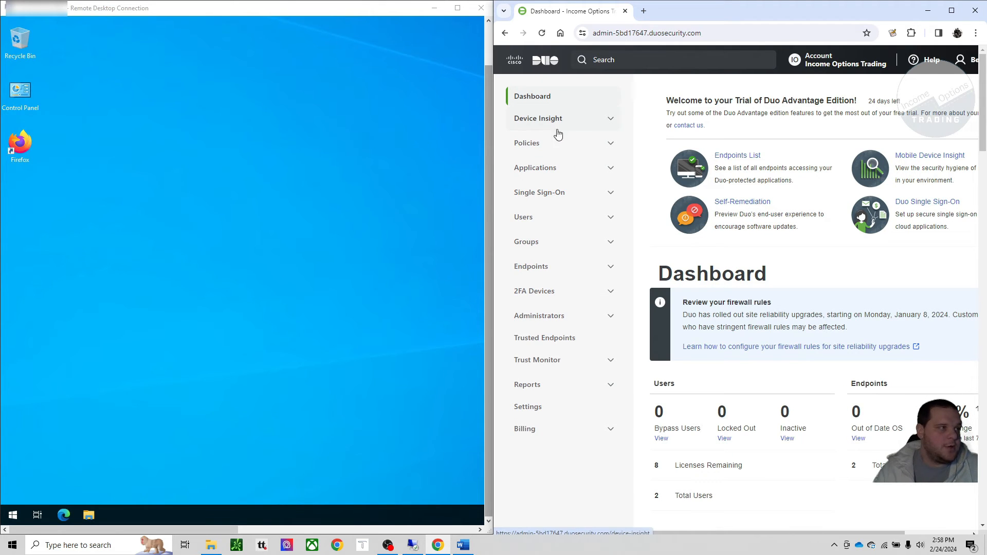
Step: Add a protected application in Duo by filtering the application types for "rdp" and protecting Microsoft RDP
click(551, 170)
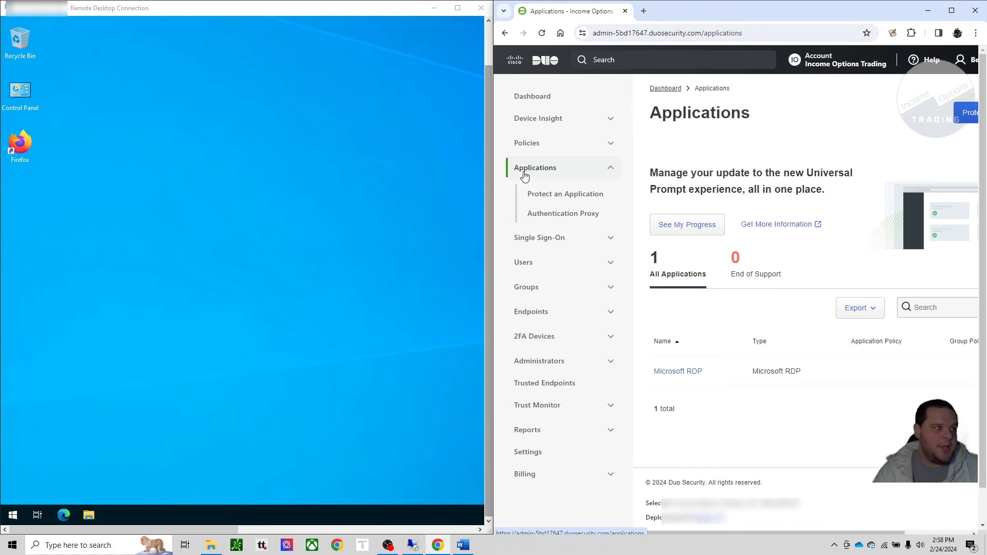
drag(815, 534, 882, 533)
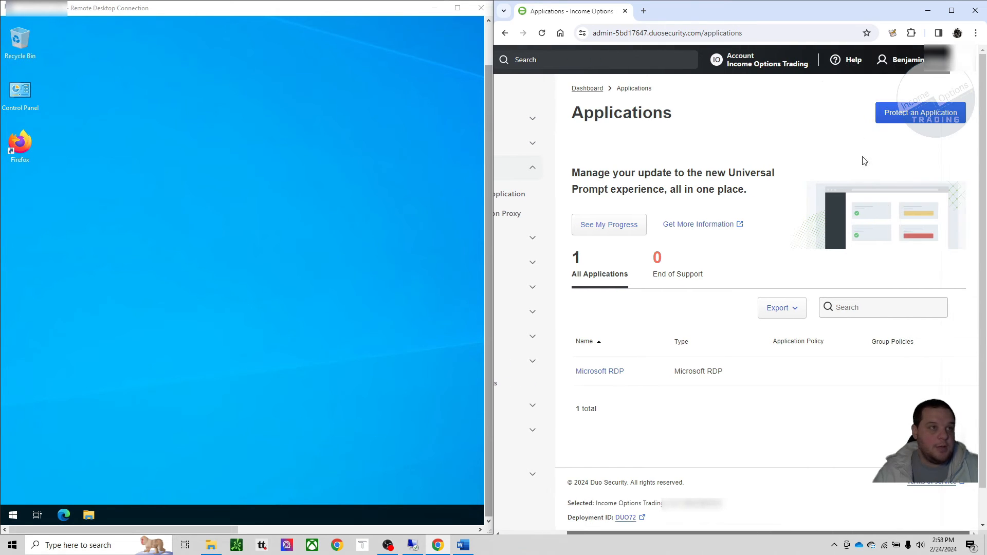
click(902, 115)
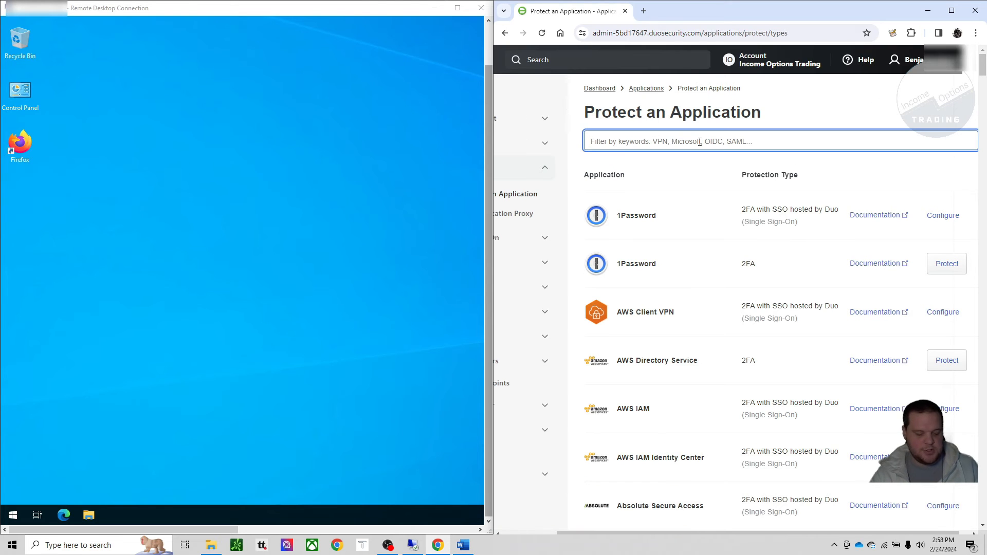
text(rdp)
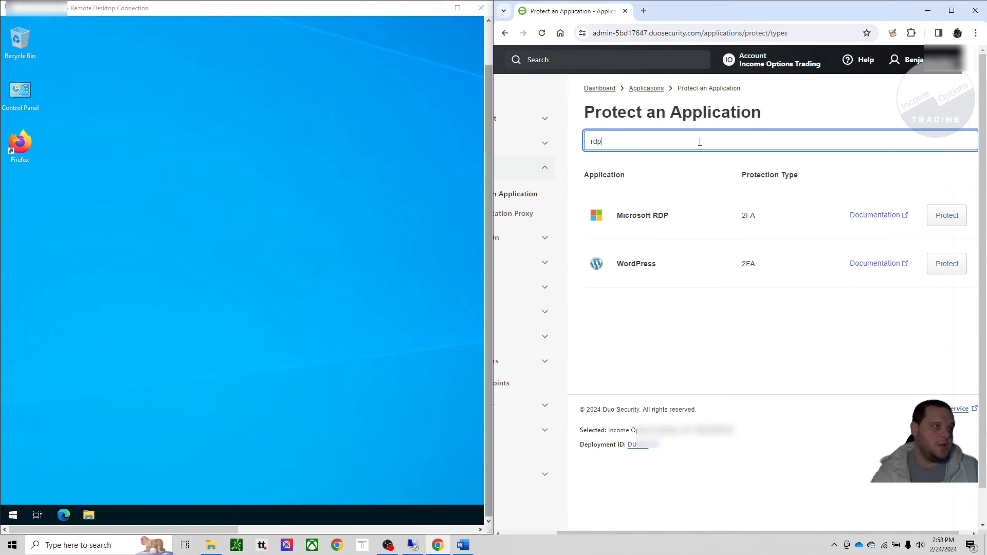
click(945, 217)
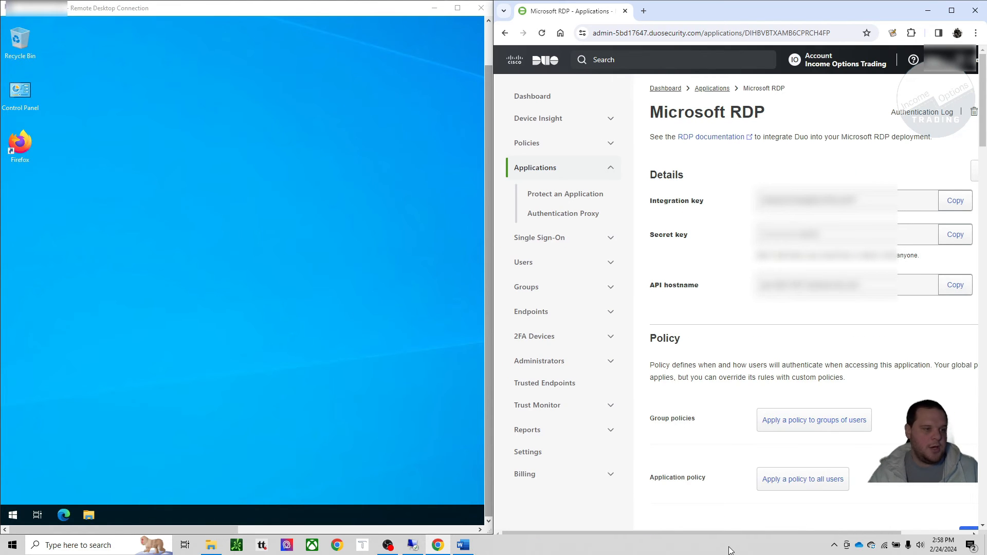
drag(737, 533, 797, 538)
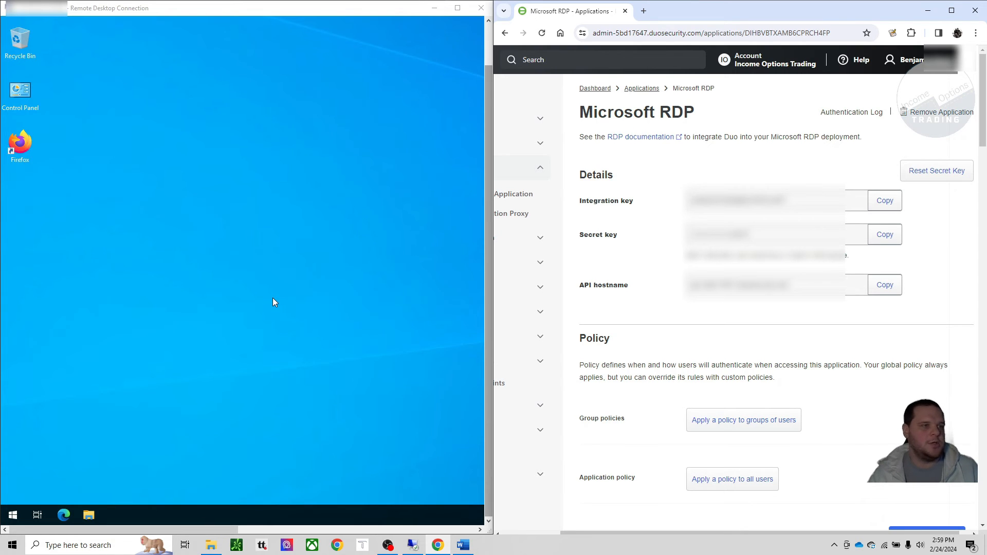
click(158, 348)
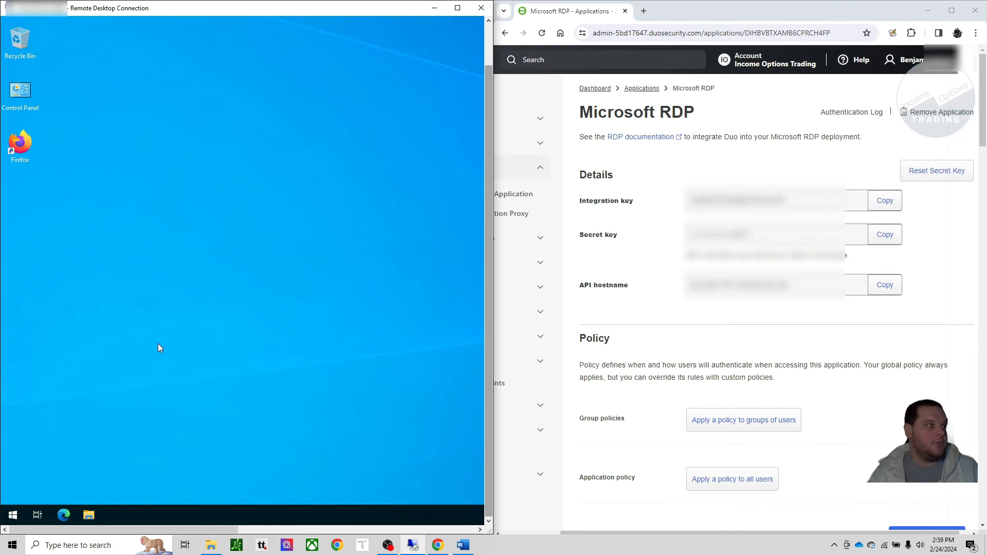
double_click(20, 145)
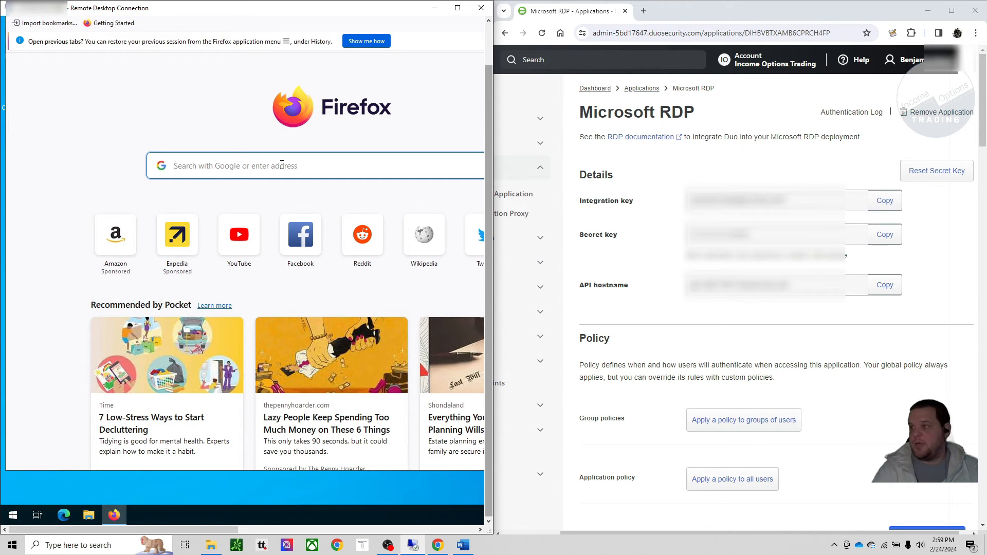
text(dl.duosecurity)
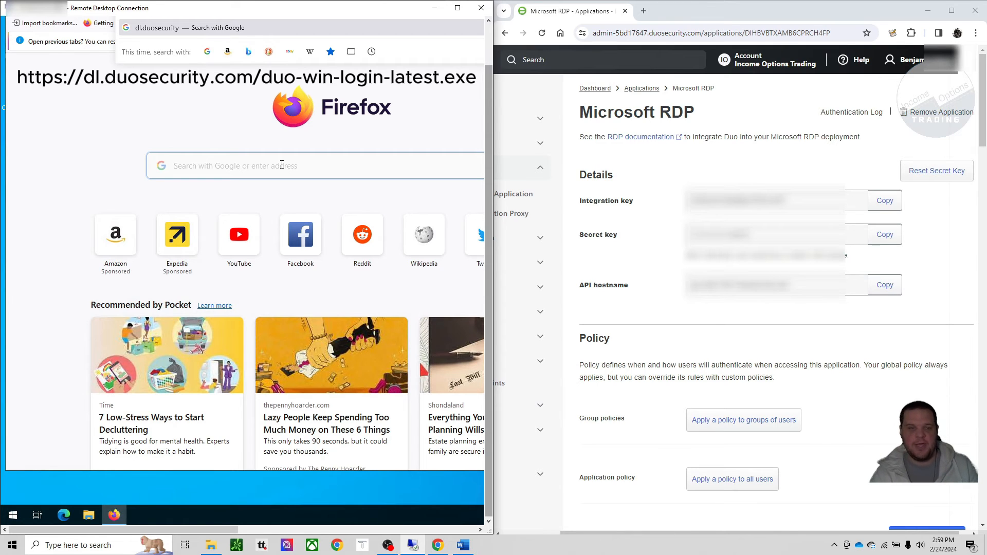
key(Return)
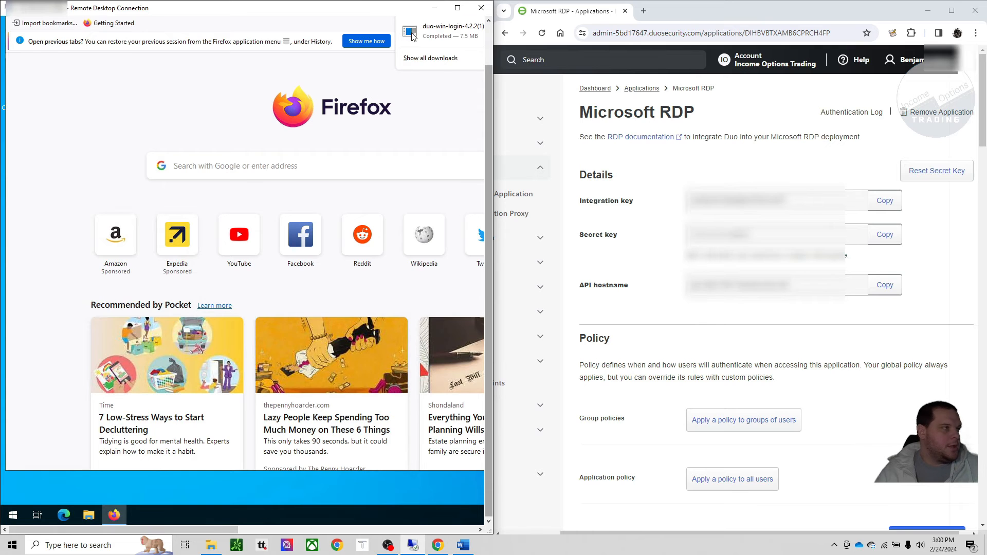
click(450, 38)
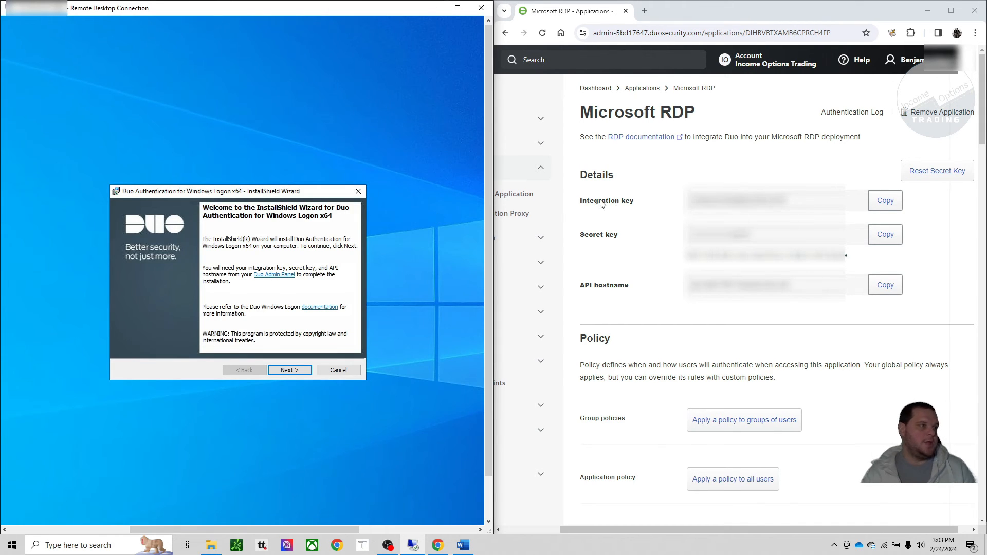
Step: Start the Duo Authentication for Windows Logon setup, enter the API hostname copied from the Microsoft RDP details, and continue
click(290, 372)
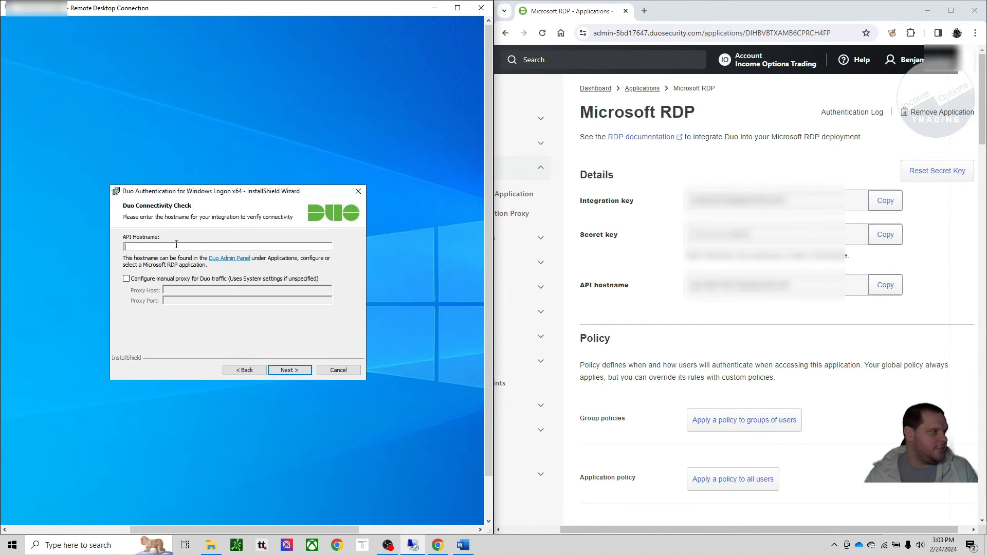
click(885, 286)
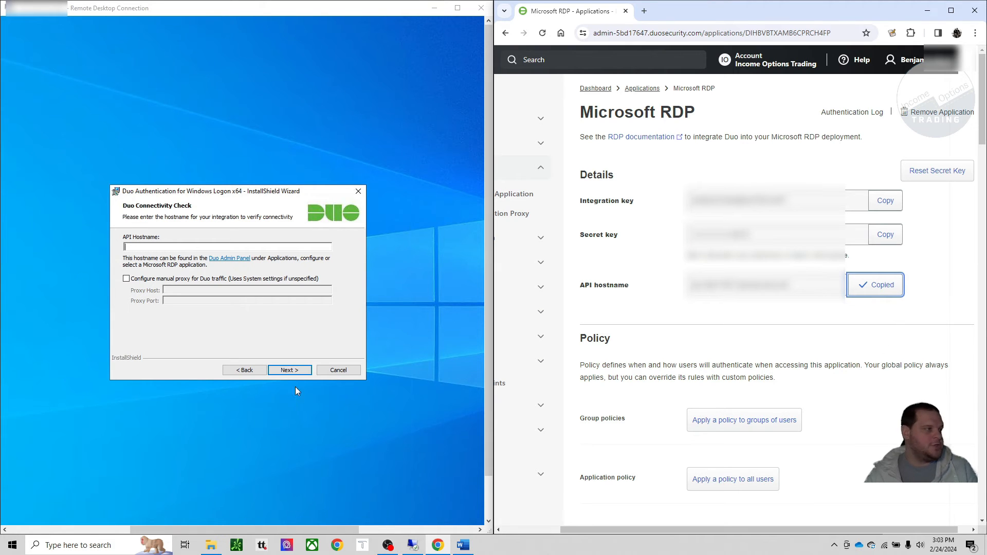
click(146, 247)
key(ctrl+v)
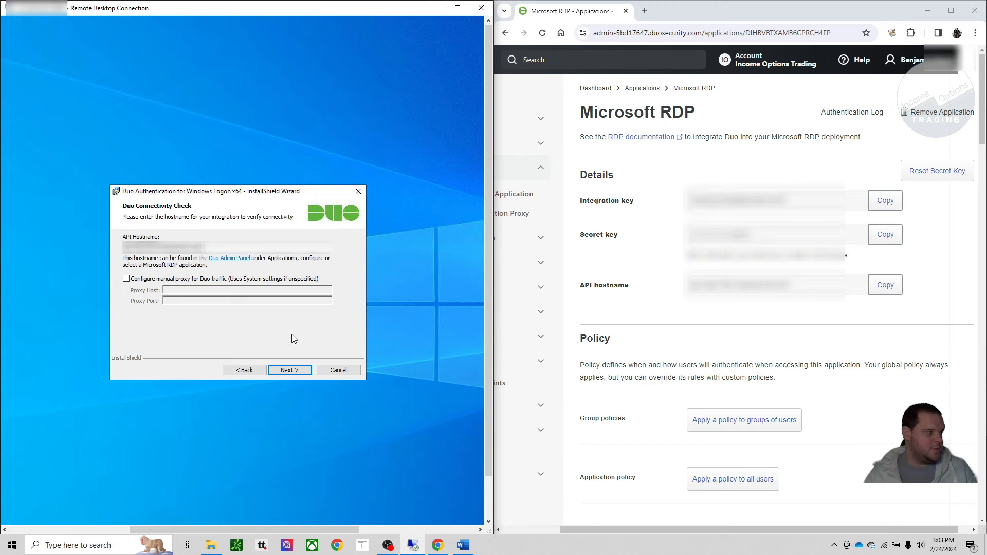
click(290, 370)
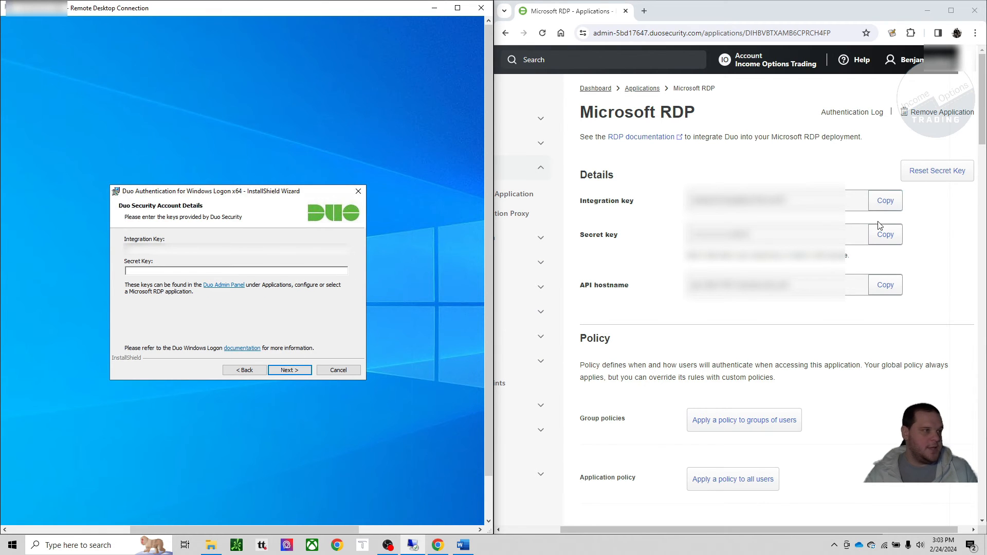
Step: Fill in the Duo installer's integration key and secret key from the Microsoft RDP details and continue
click(880, 204)
click(311, 249)
key(ctrl+v)
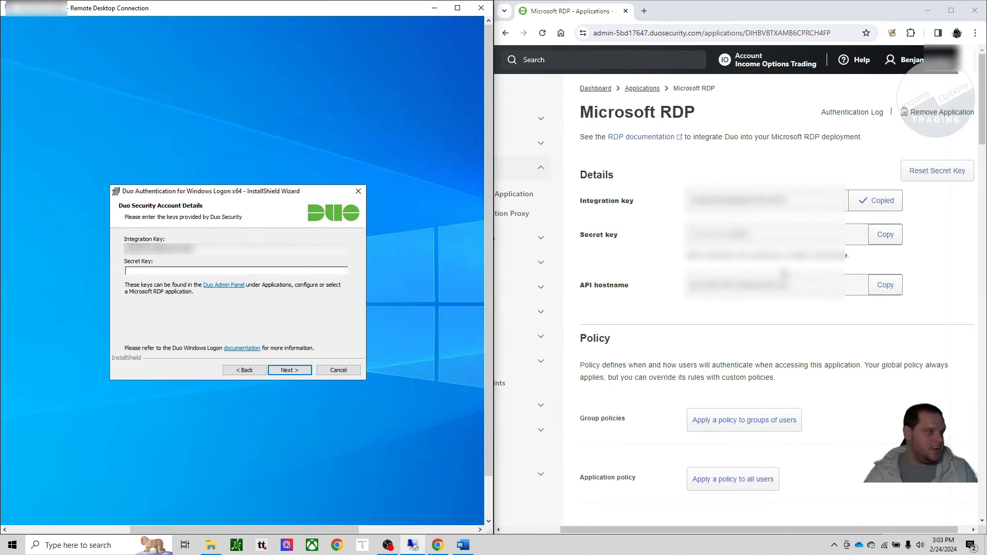
click(877, 236)
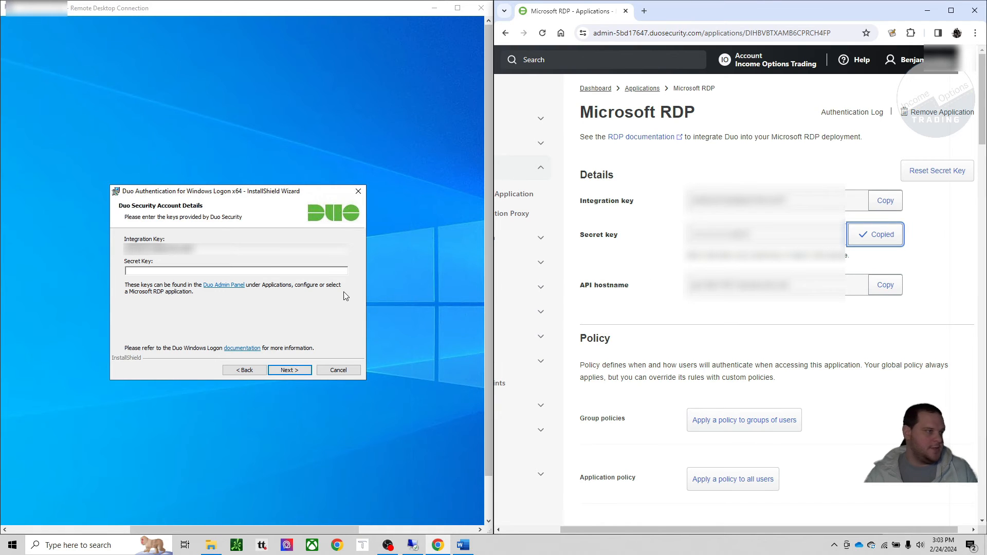
click(269, 270)
key(ctrl+v)
key(ctrl+v)
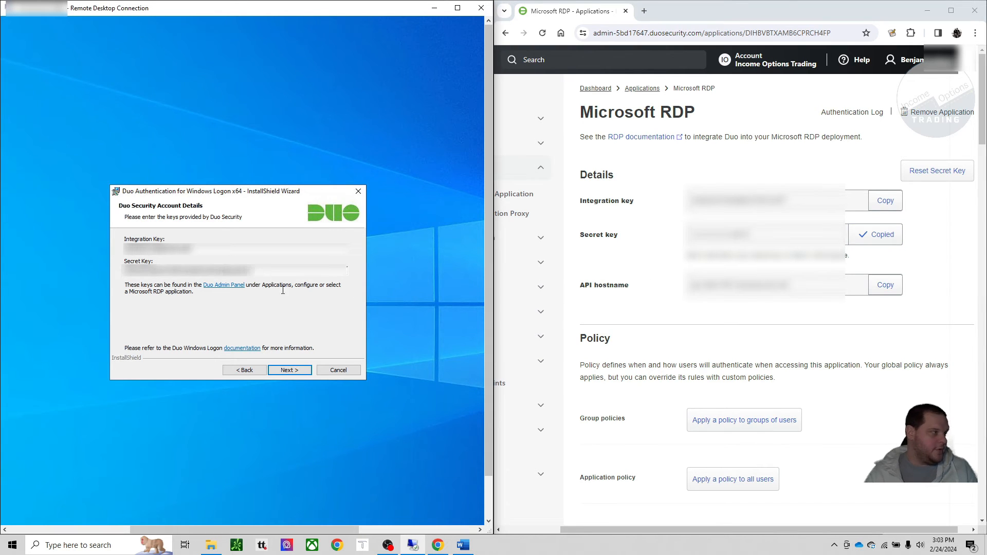
click(304, 371)
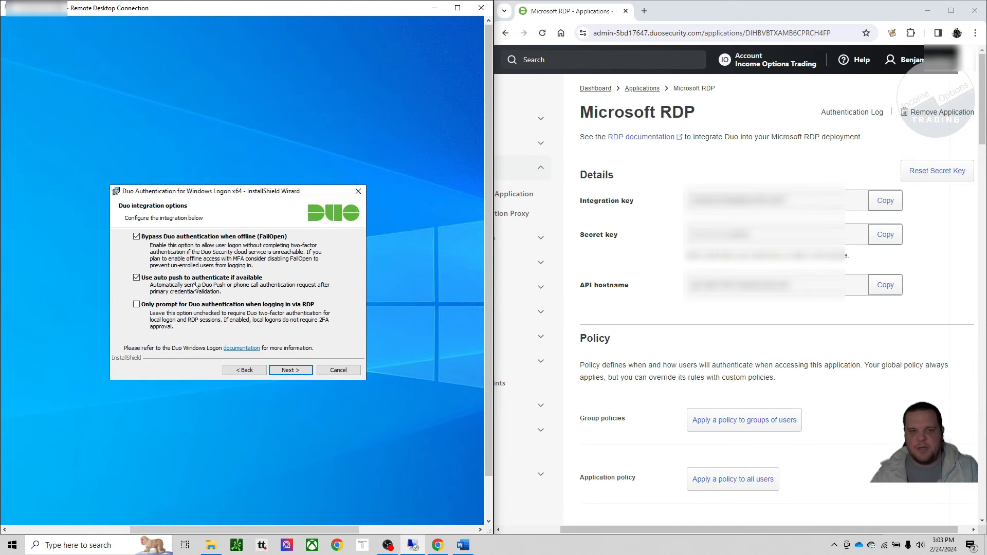
Step: Keep the default FailOpen and auto push options, leave Smart Card support and UAC Elevation Protection off, and complete the Duo installation
click(290, 370)
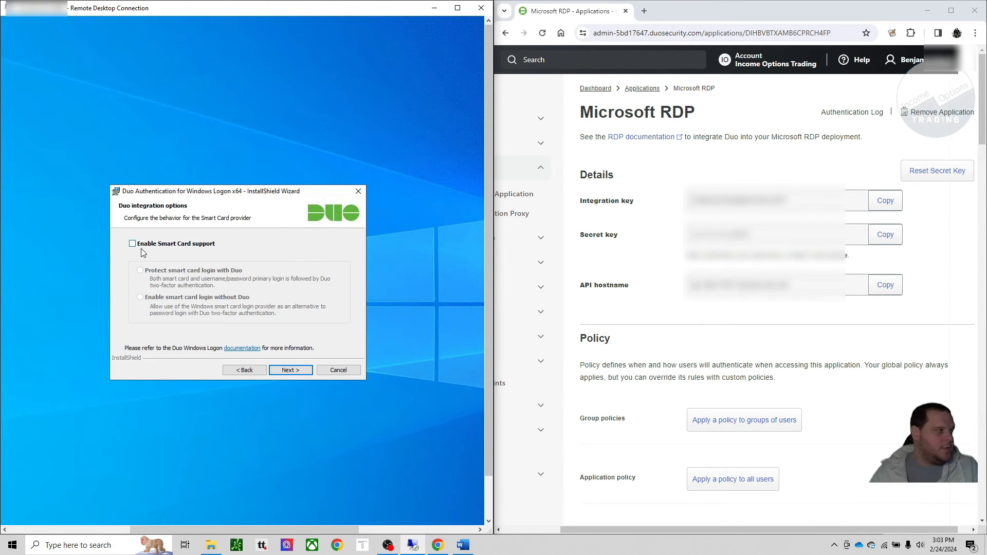
click(291, 370)
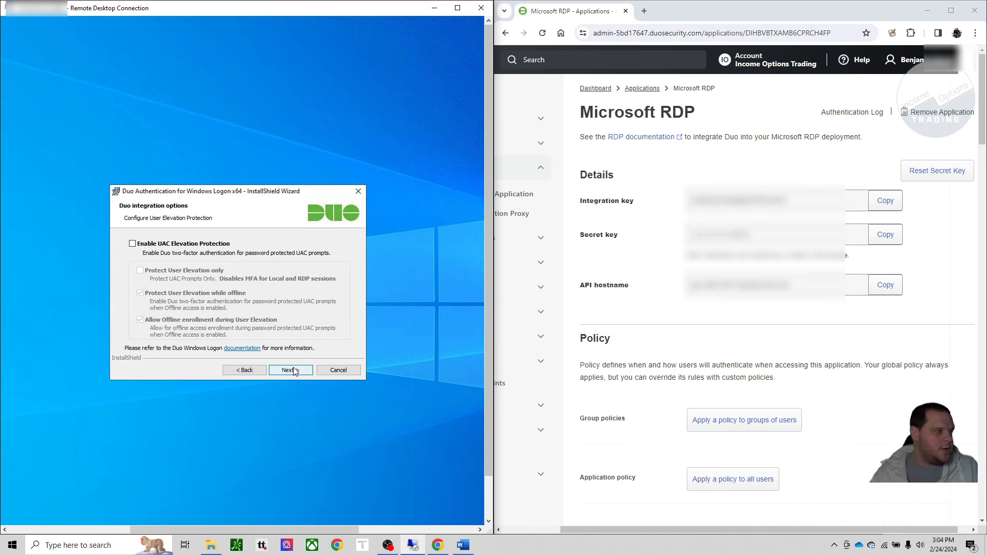
click(288, 372)
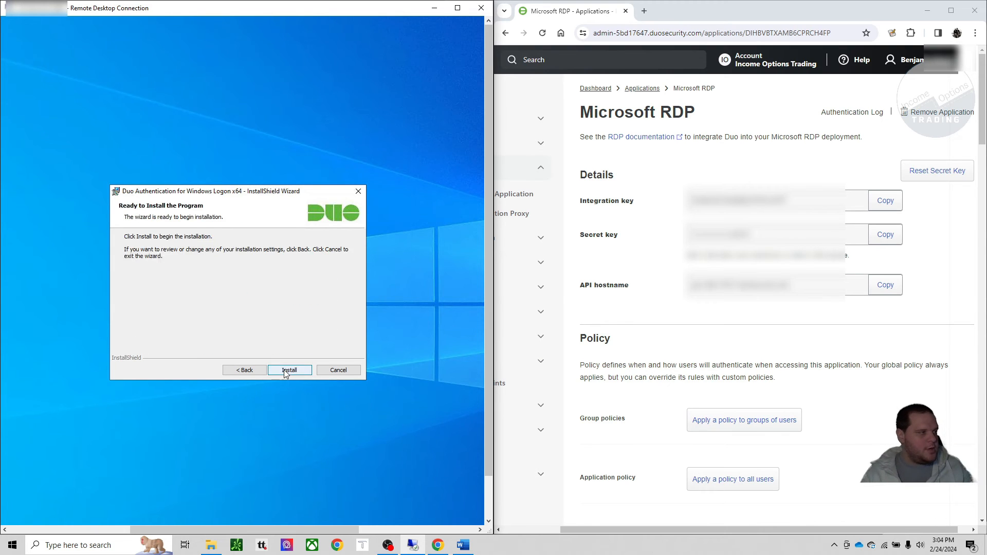
click(287, 369)
click(288, 370)
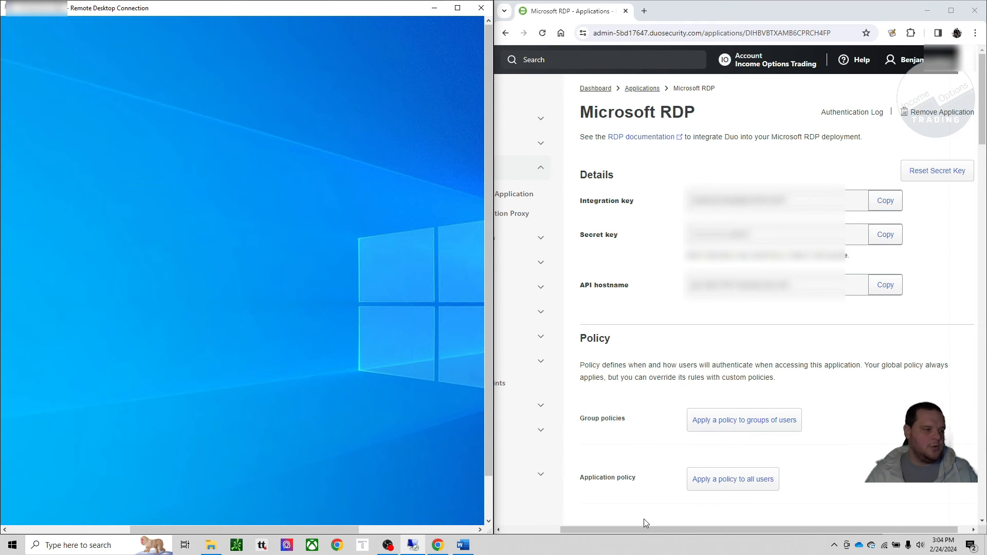
Step: Review the Duo users list and examine the iot user's details and assigned phones
drag(601, 532, 540, 531)
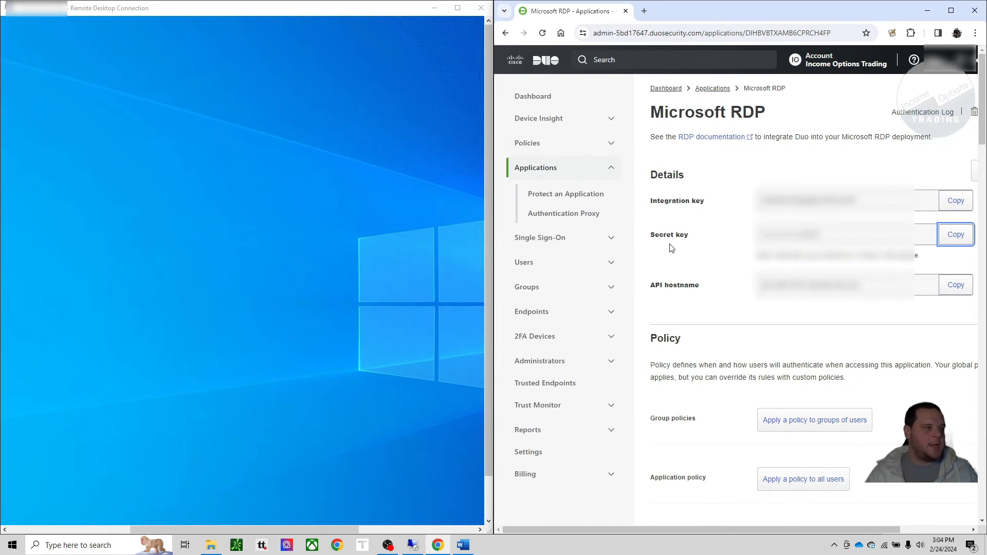
click(530, 263)
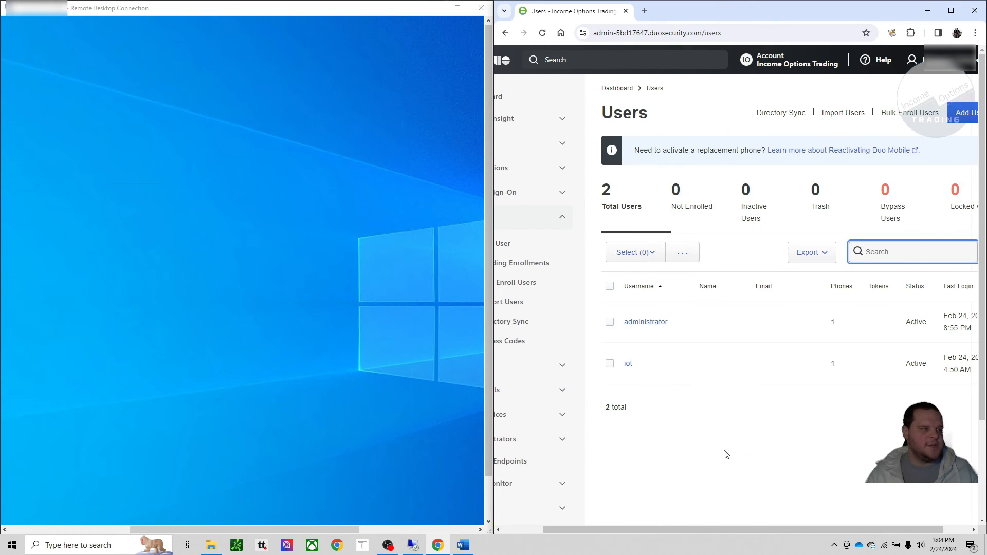
drag(820, 538, 848, 535)
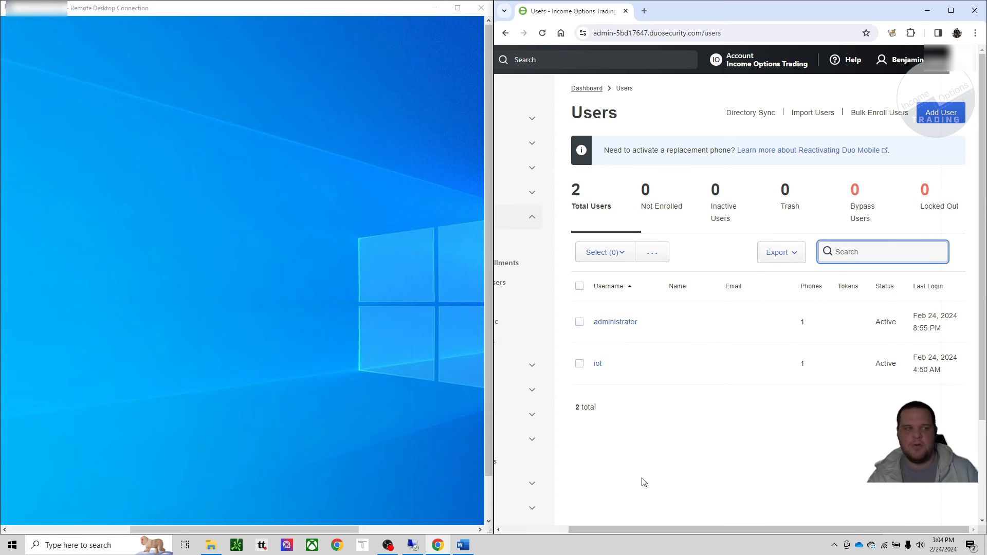
click(595, 365)
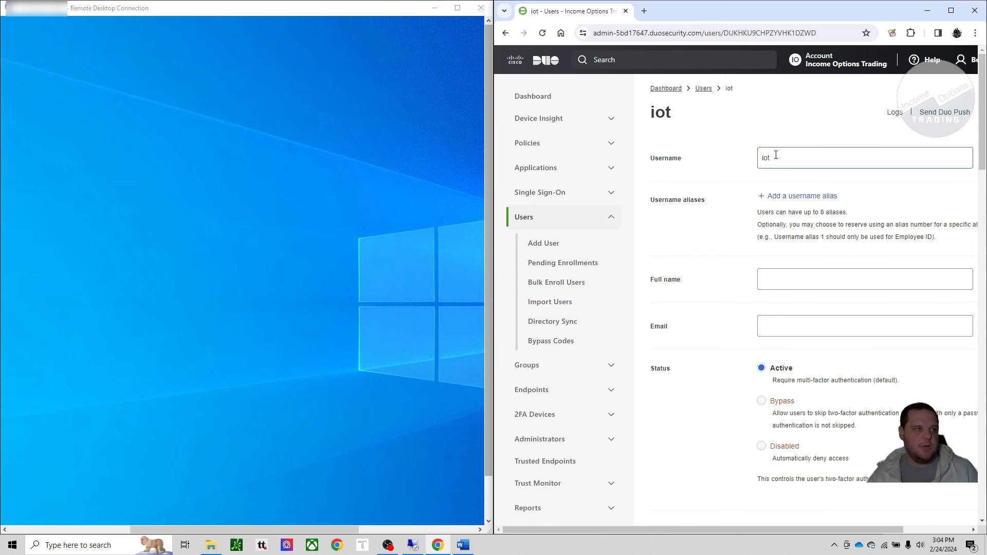
scroll(782, 319, down, 5)
scroll(792, 305, down, 12)
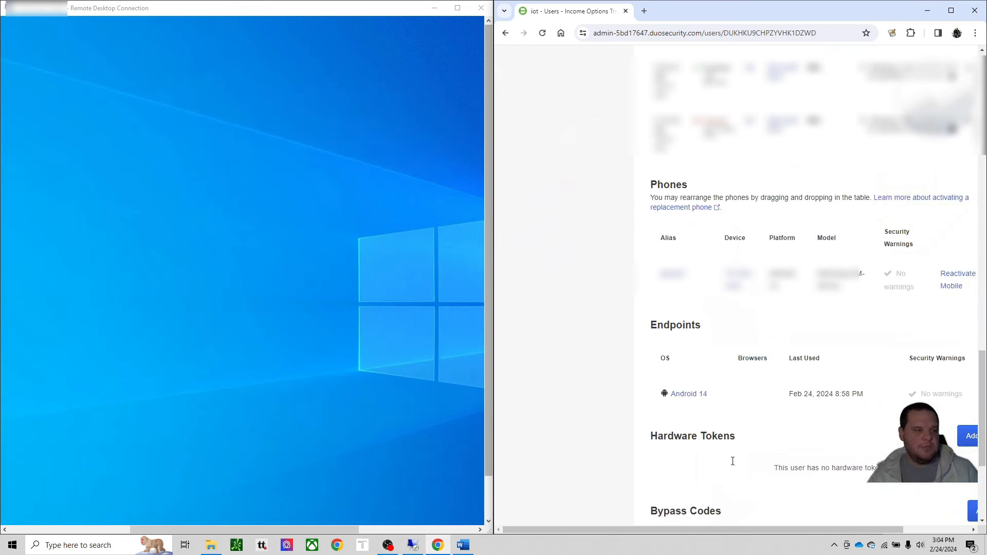
drag(756, 532, 838, 520)
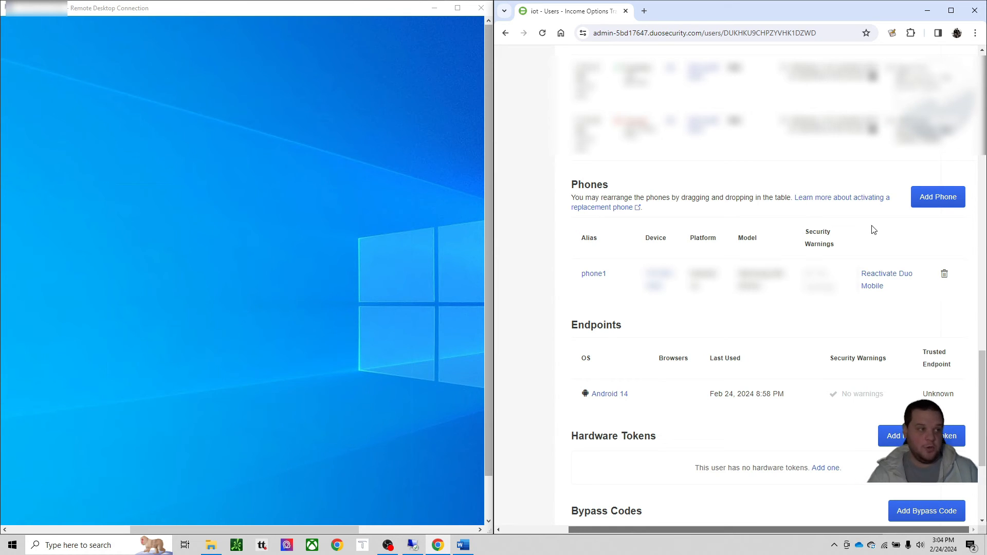
scroll(852, 299, up, 1)
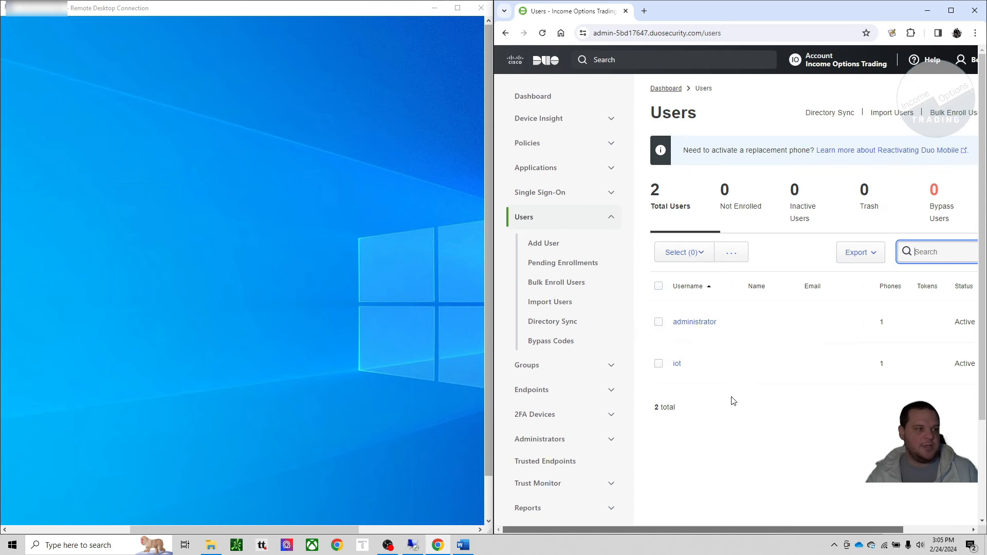
Step: Disconnect the current remote desktop session from the server
click(89, 408)
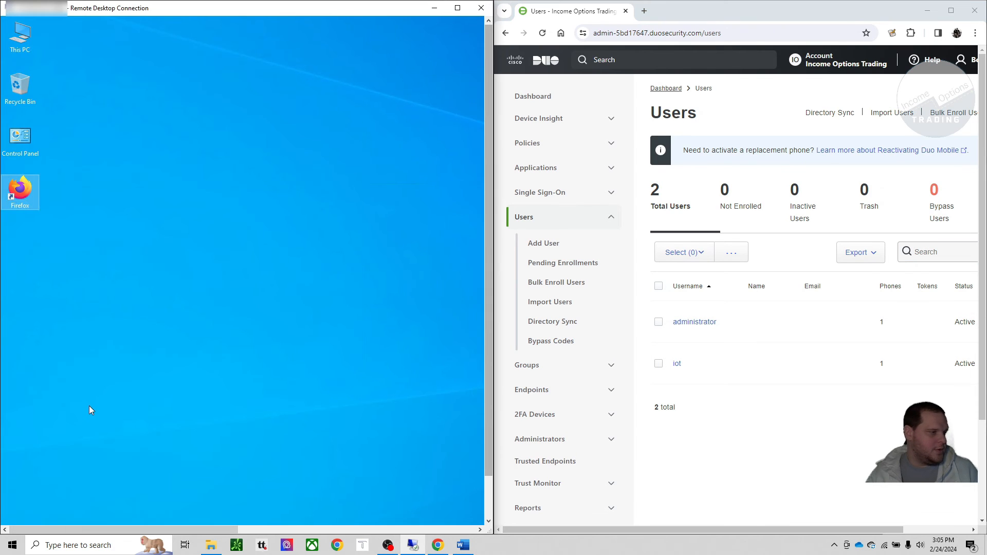
click(13, 515)
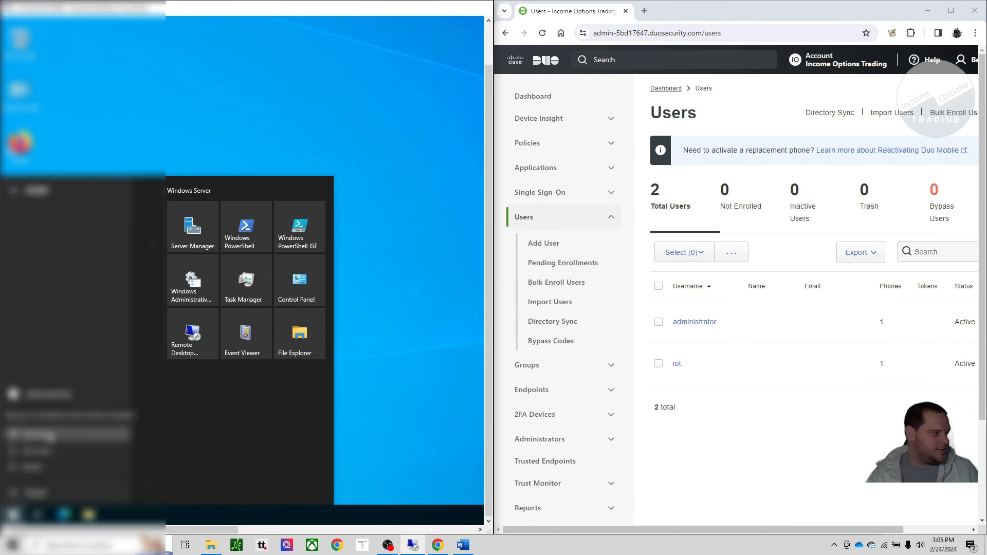
click(49, 434)
Step: Reconnect to the server with Remote Desktop Connection as IOT, entering the account password and accepting the certificate warning
click(83, 544)
text(remo)
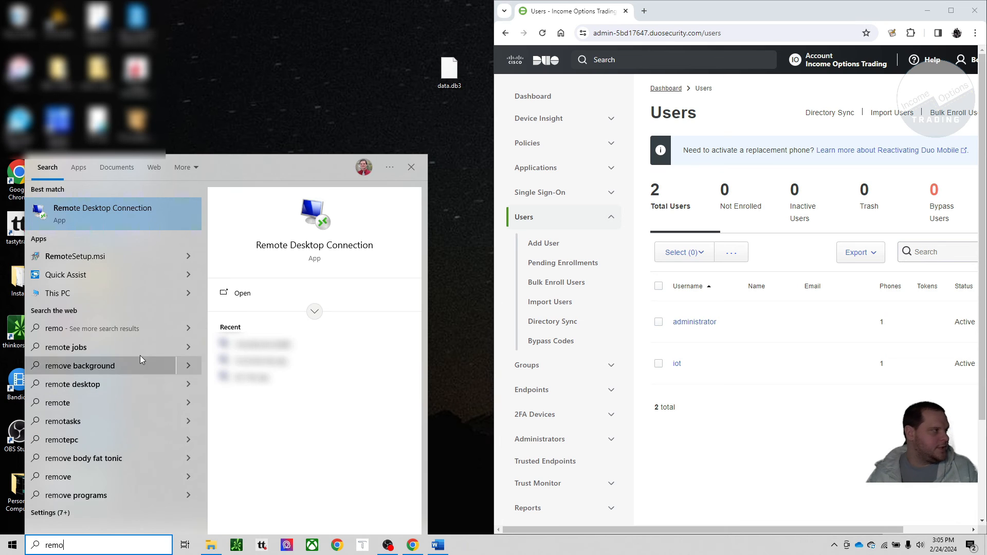
click(113, 212)
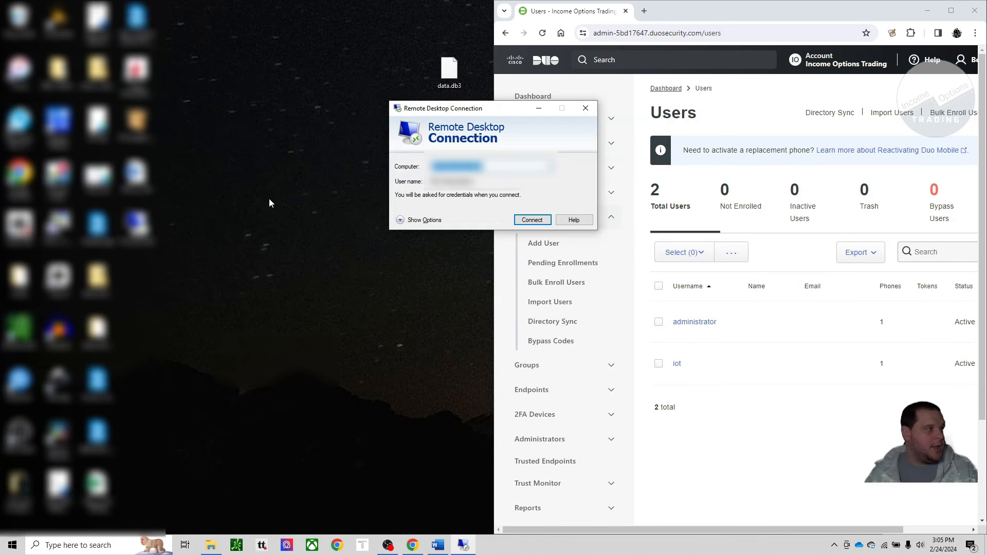
click(414, 221)
click(532, 342)
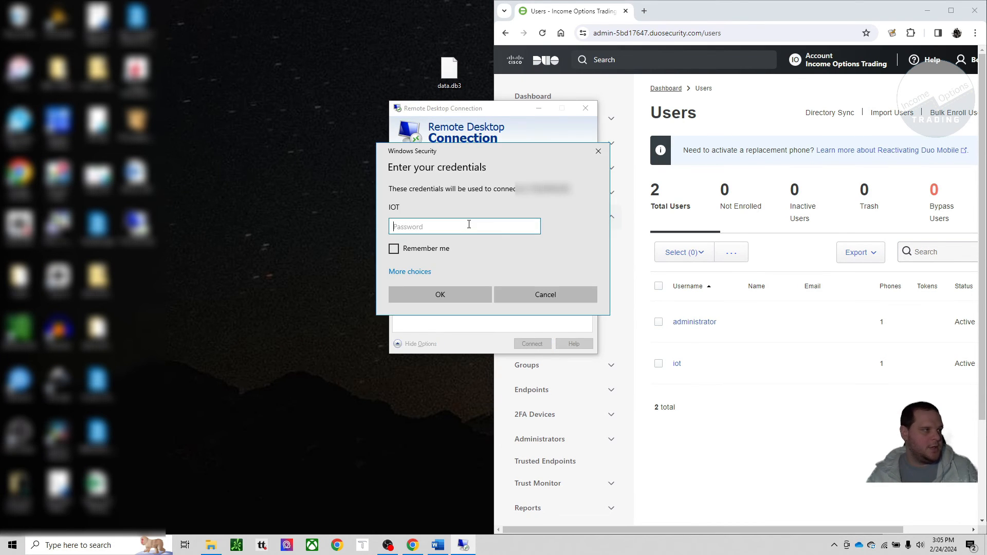
key(ctrl+v)
click(483, 295)
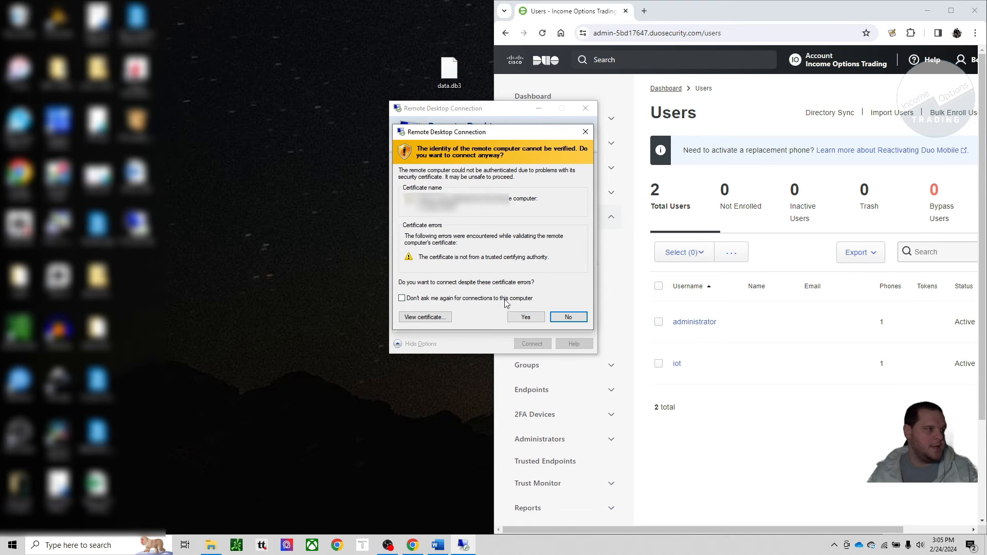
click(526, 316)
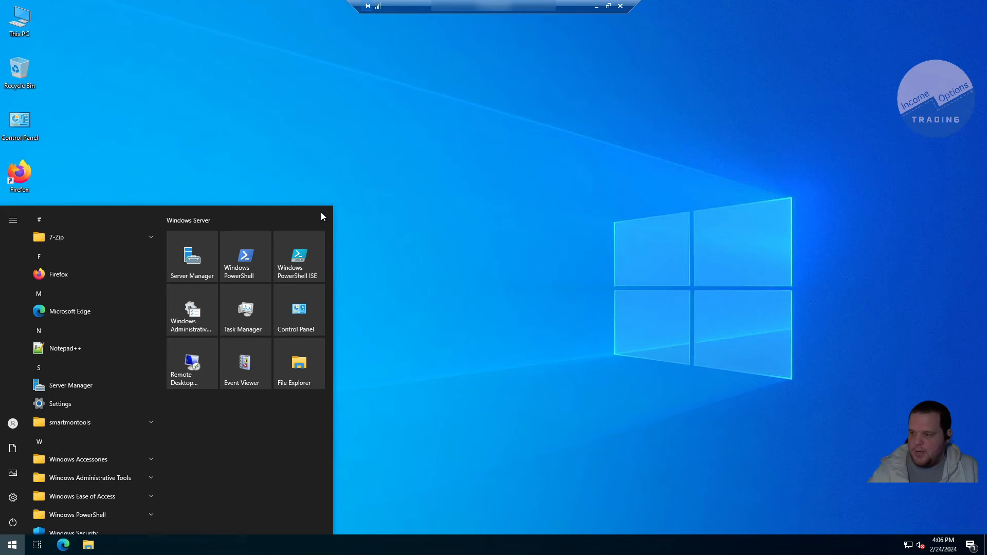
click(406, 159)
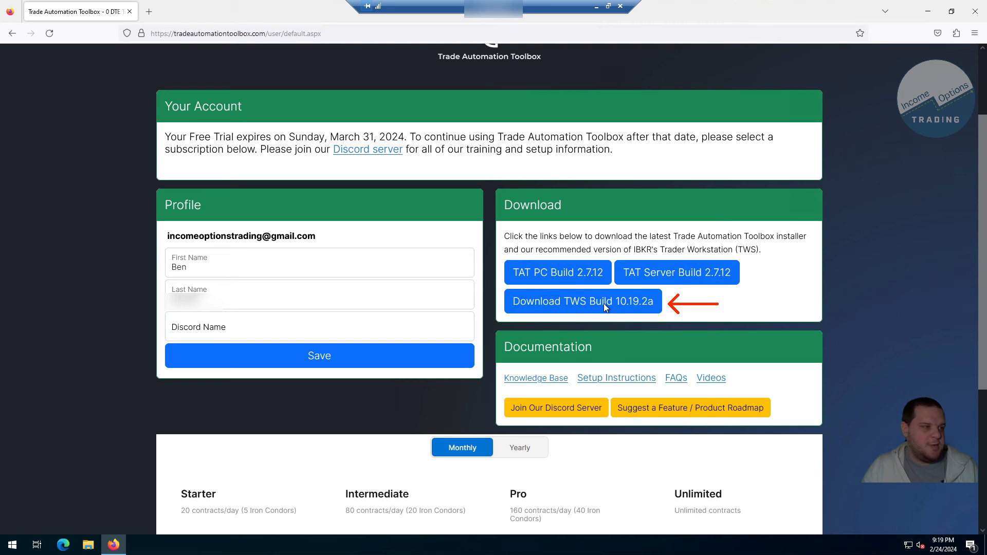
Step: Download TWS Build 10.19.2a from the Trade Automation Toolbox account page and install it in C:\Jts\1019, running it on completion
click(604, 303)
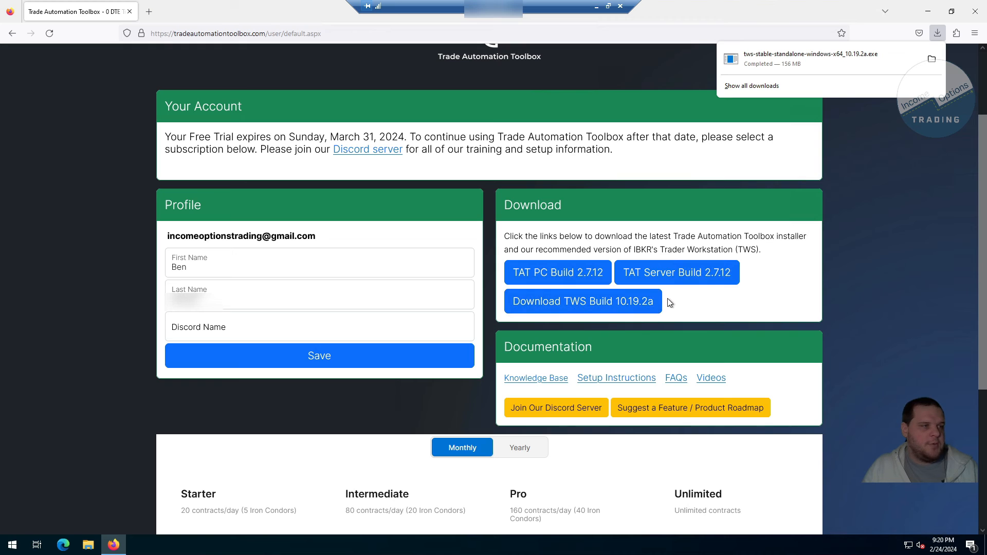
click(817, 60)
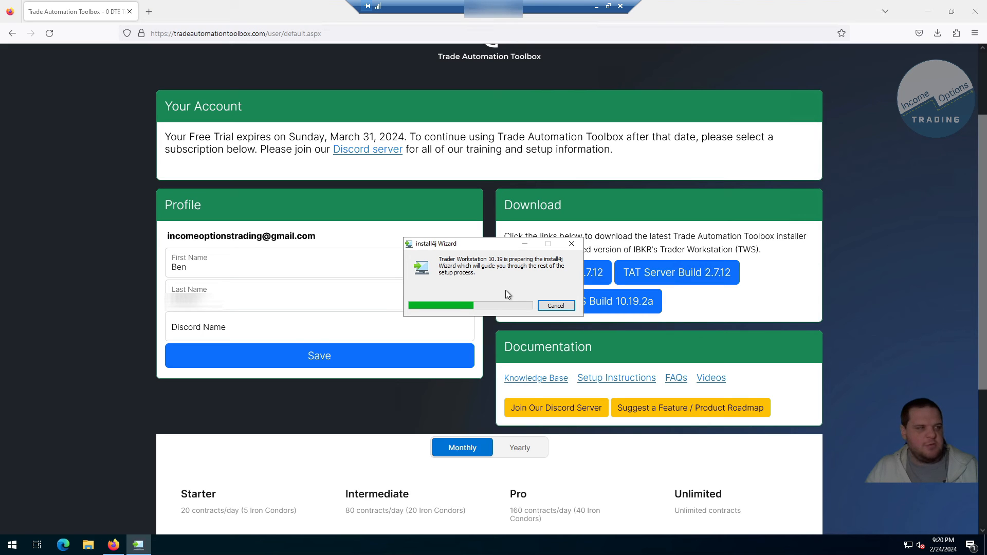
click(586, 392)
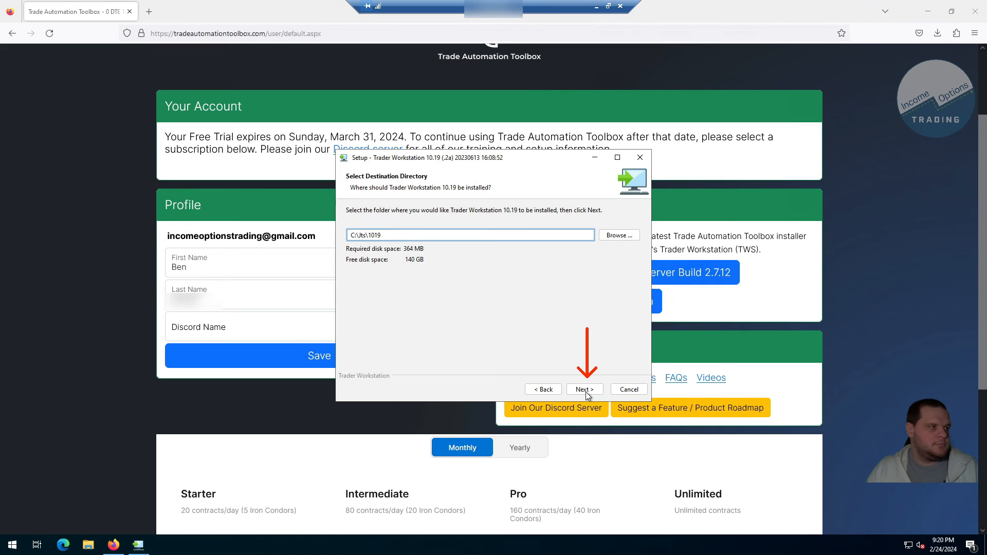
click(585, 391)
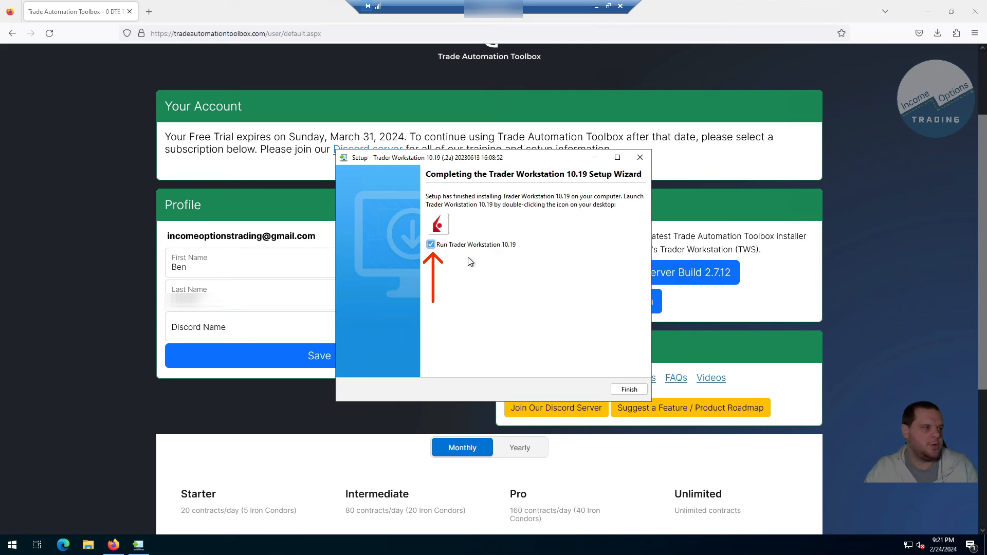
click(632, 389)
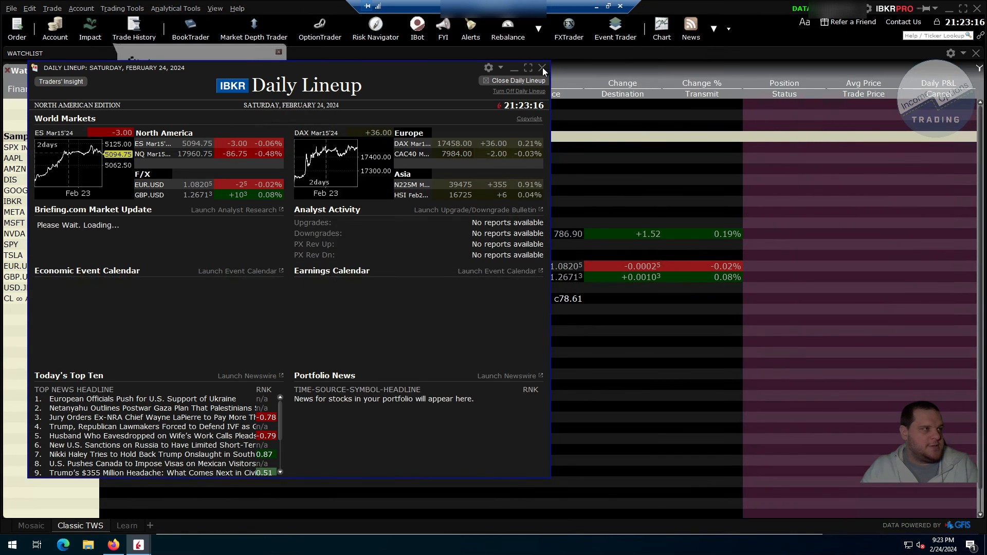
Step: Maximize the Trader Workstation window and open its configuration with the API section expanded
click(544, 69)
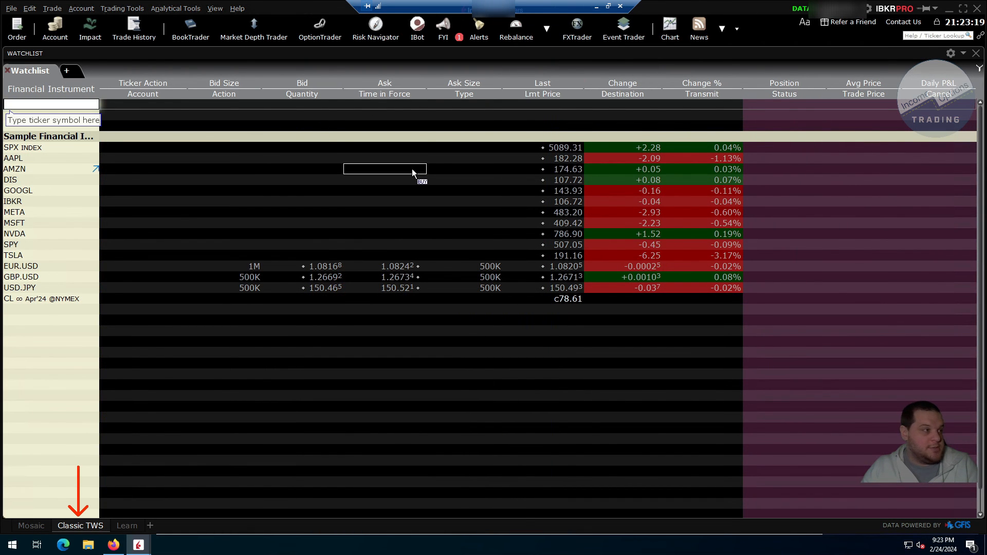
click(951, 54)
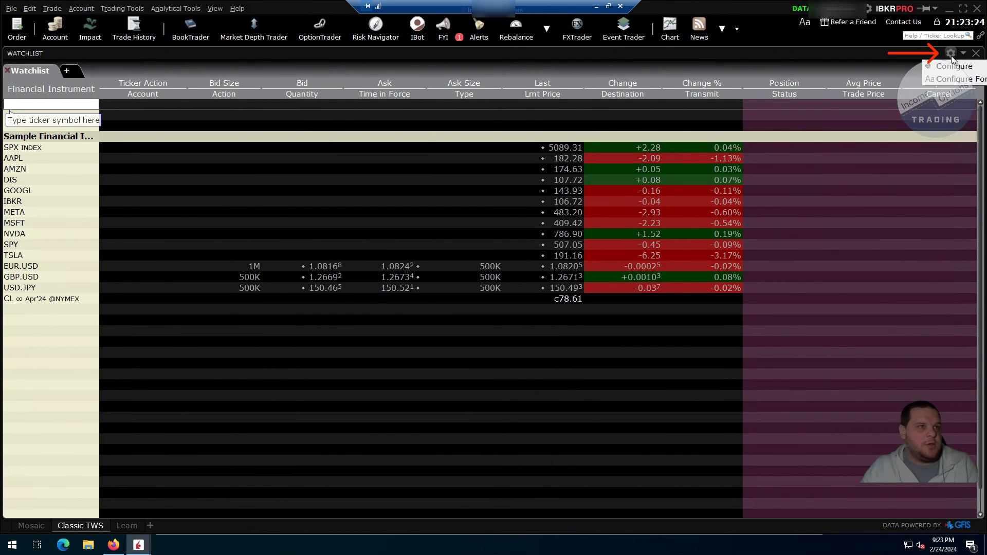
click(954, 66)
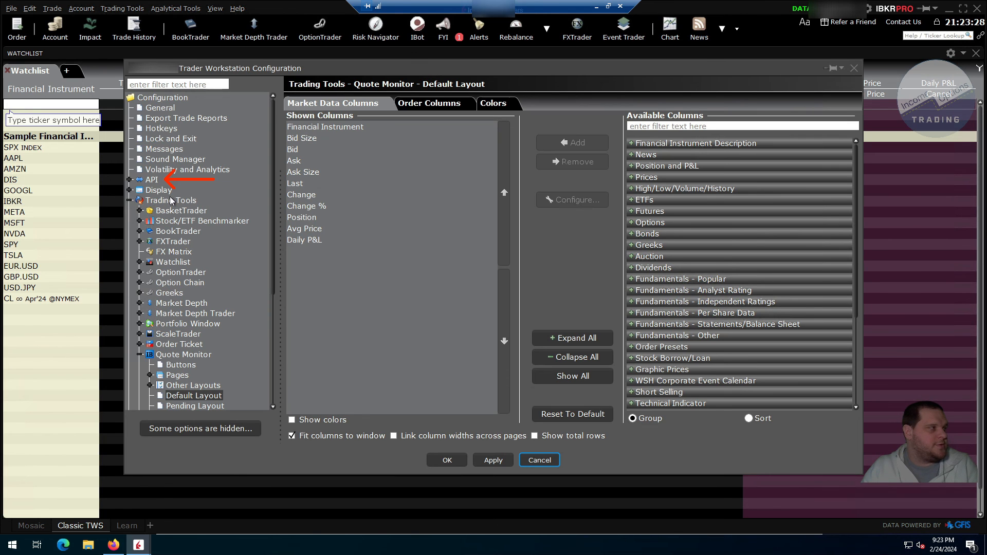
click(130, 179)
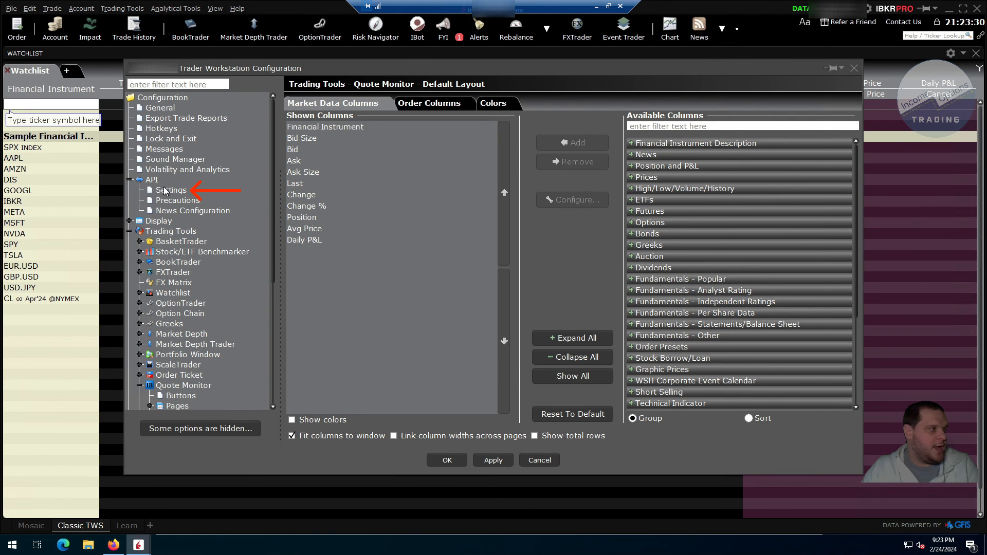
Step: Check the socket port in the API settings and bypass order precautions for API orders
click(166, 191)
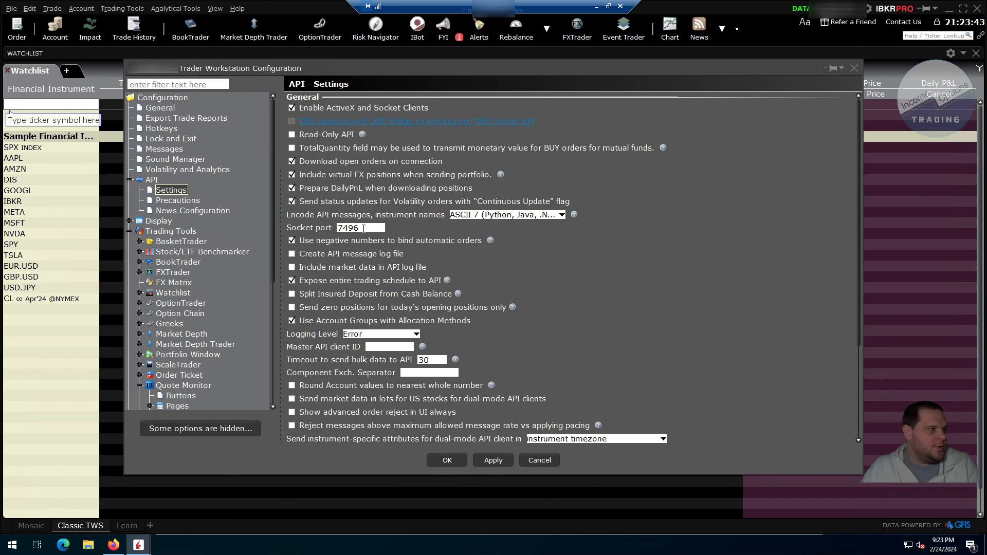
drag(364, 228, 338, 228)
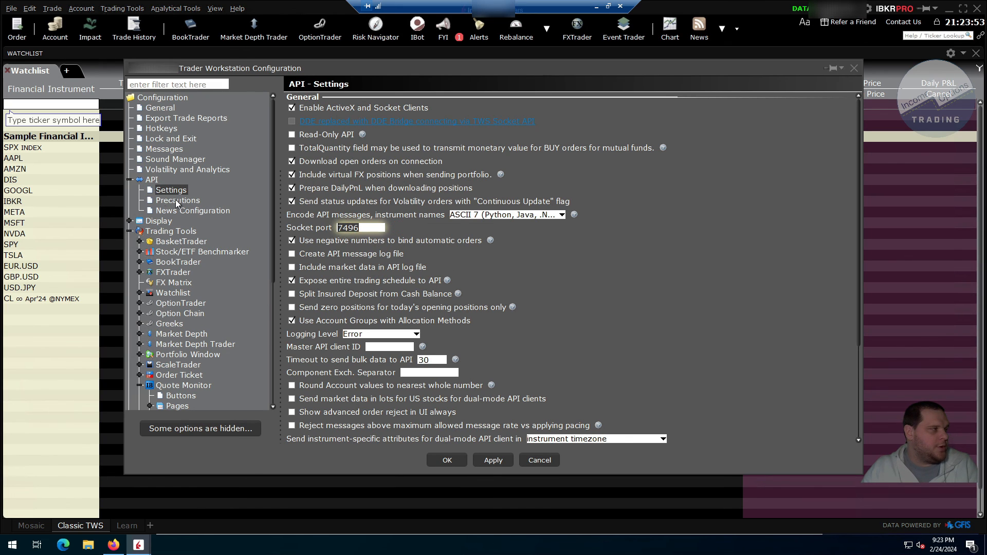
click(168, 199)
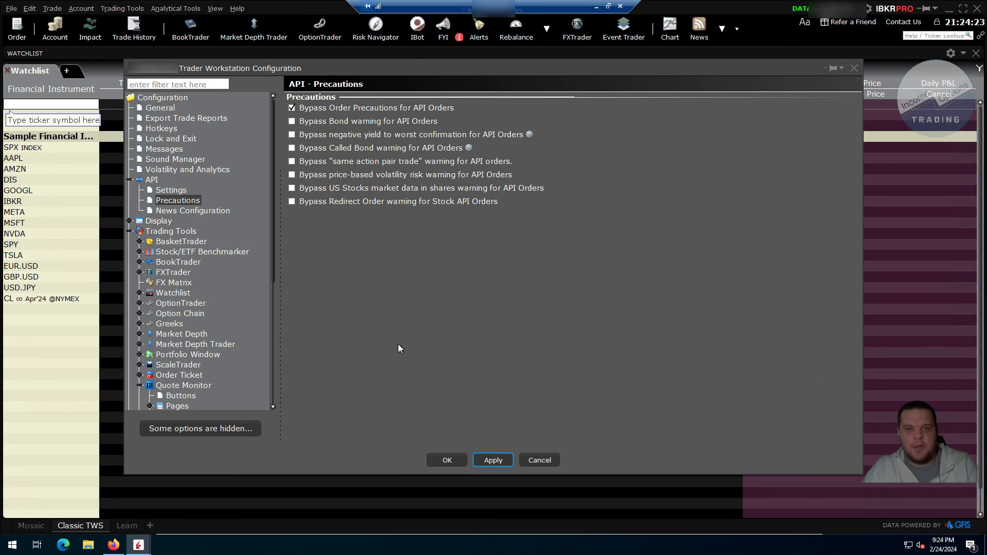
Step: In the Lock and Exit configuration, enable Auto restart at 11:30 PM, apply the change and close the configuration
click(171, 140)
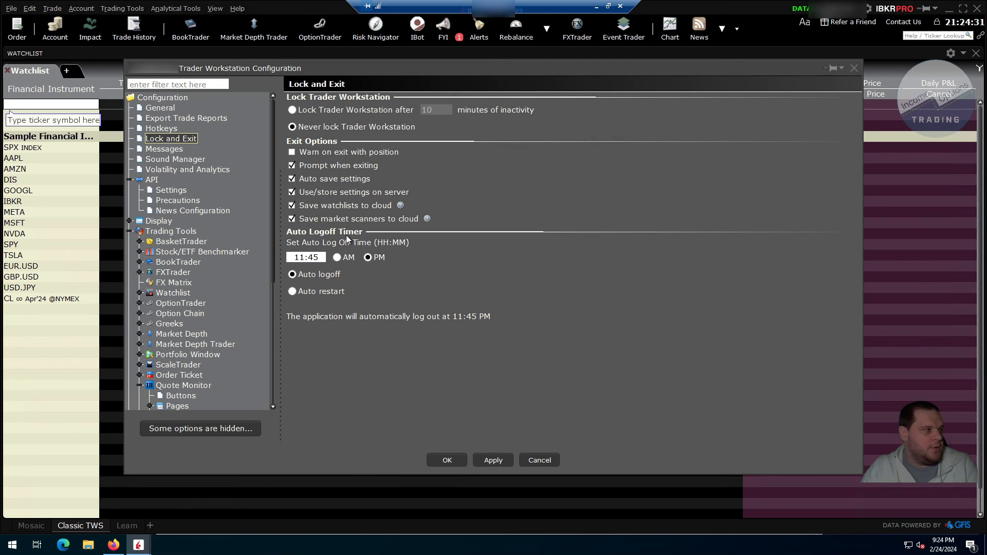
click(321, 292)
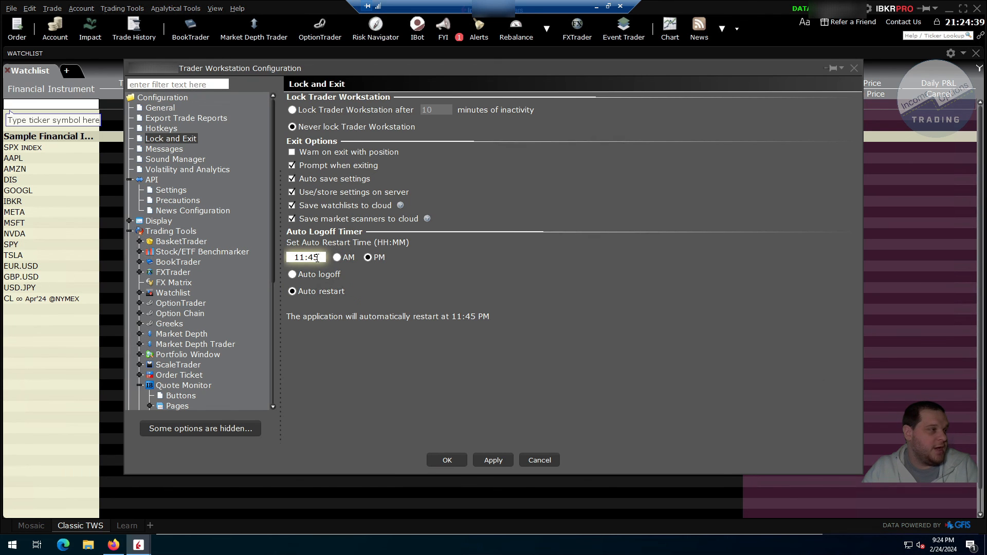
drag(317, 258, 311, 257)
text(30)
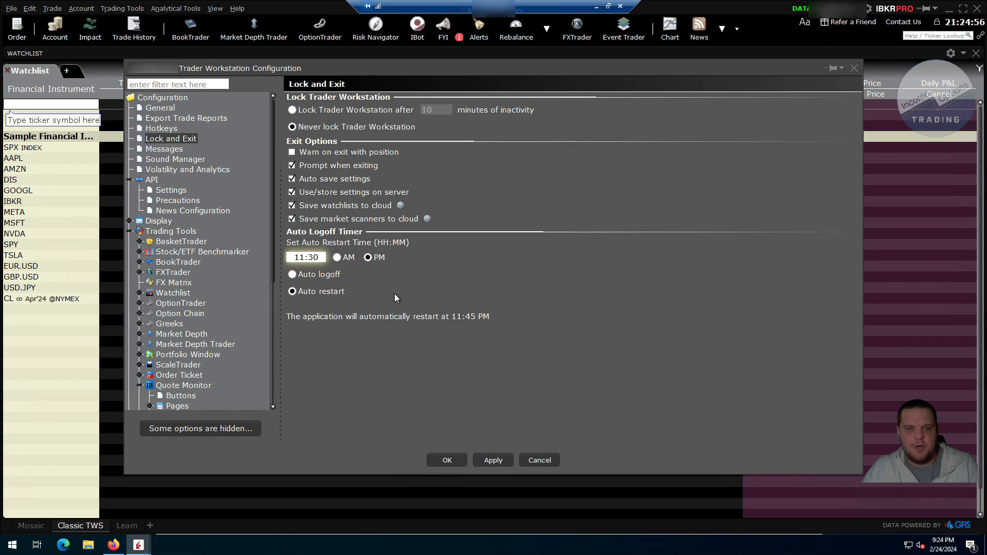
click(493, 459)
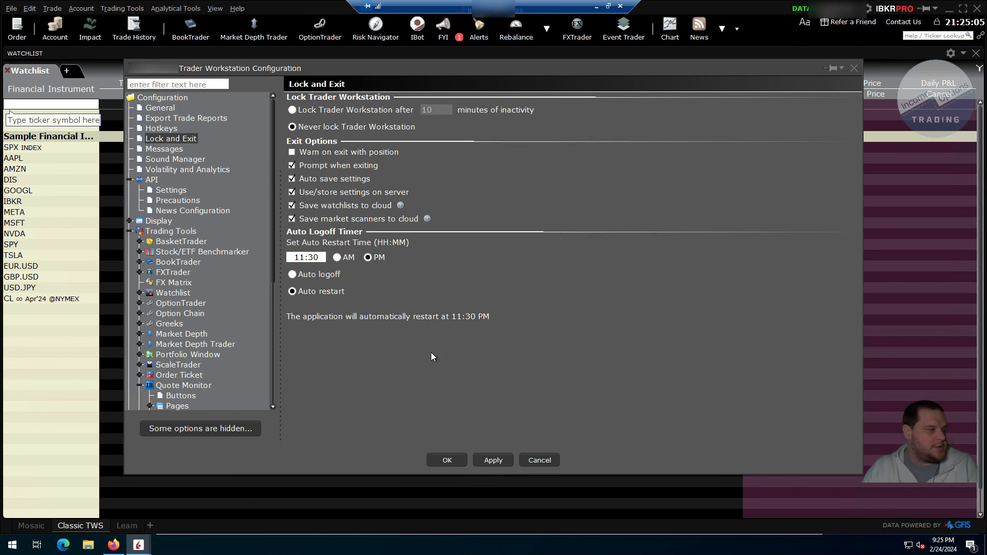
click(450, 460)
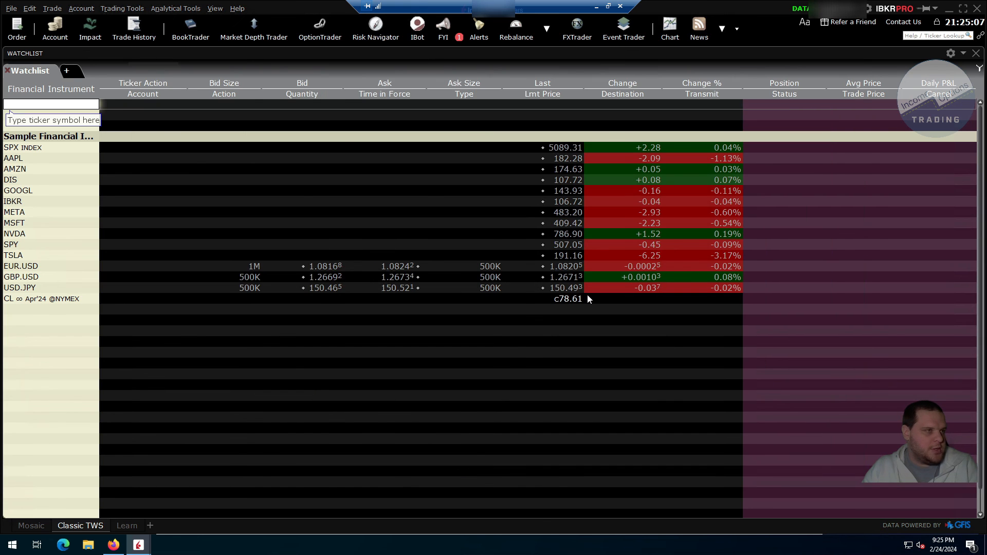
Step: Minimize Trader Workstation, download TAT Server Build 2.7.12 from the account page and extract Server_2.7.12.zip in the Downloads folder
click(950, 9)
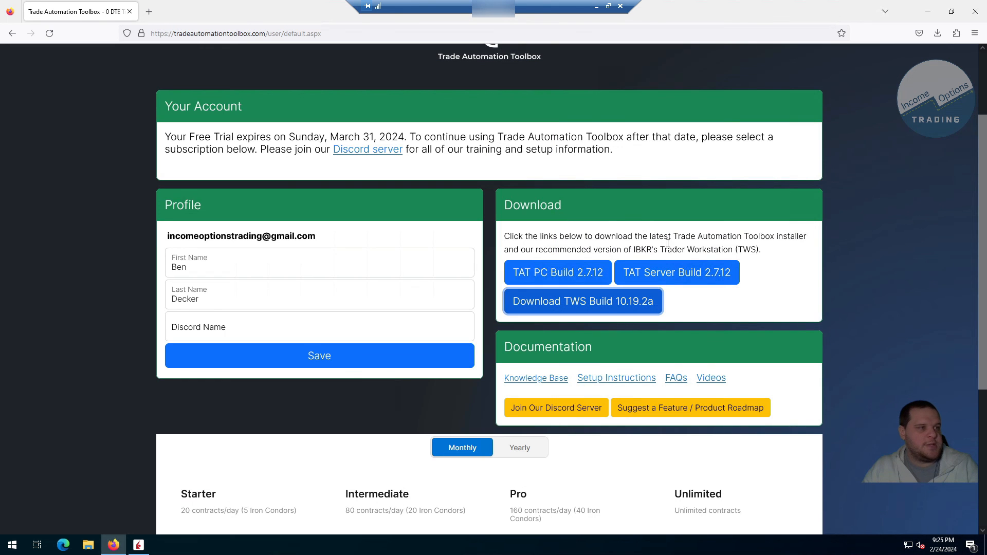
click(668, 280)
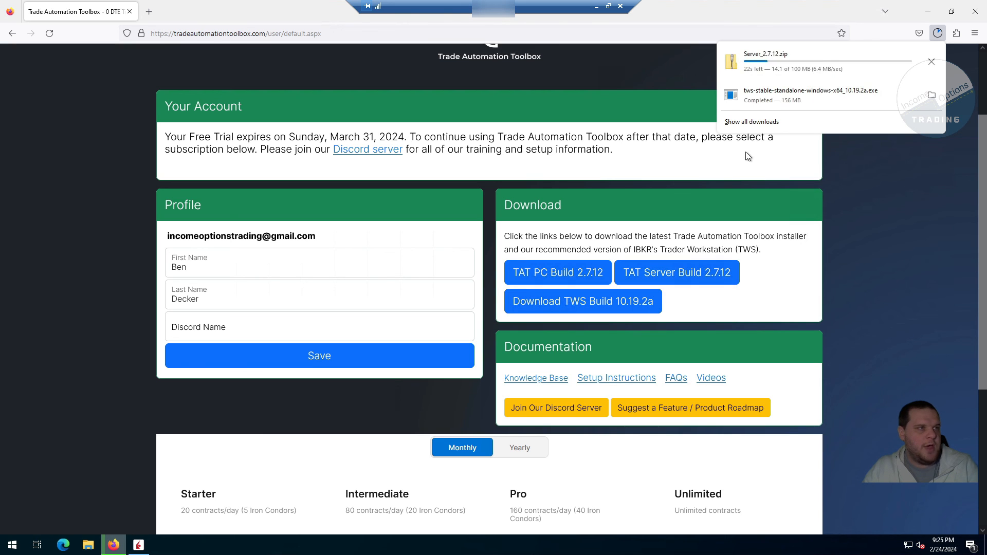
click(785, 57)
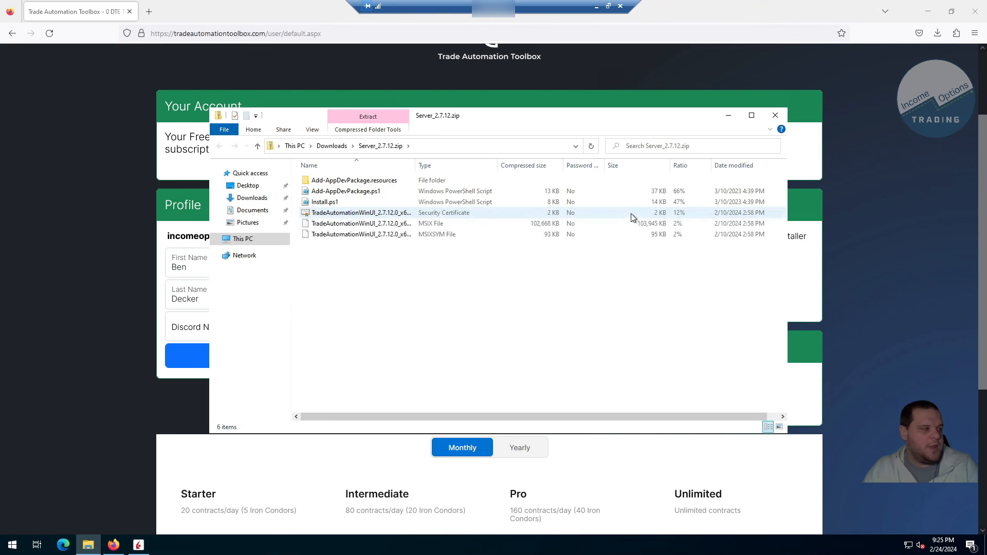
click(332, 146)
right_click(380, 196)
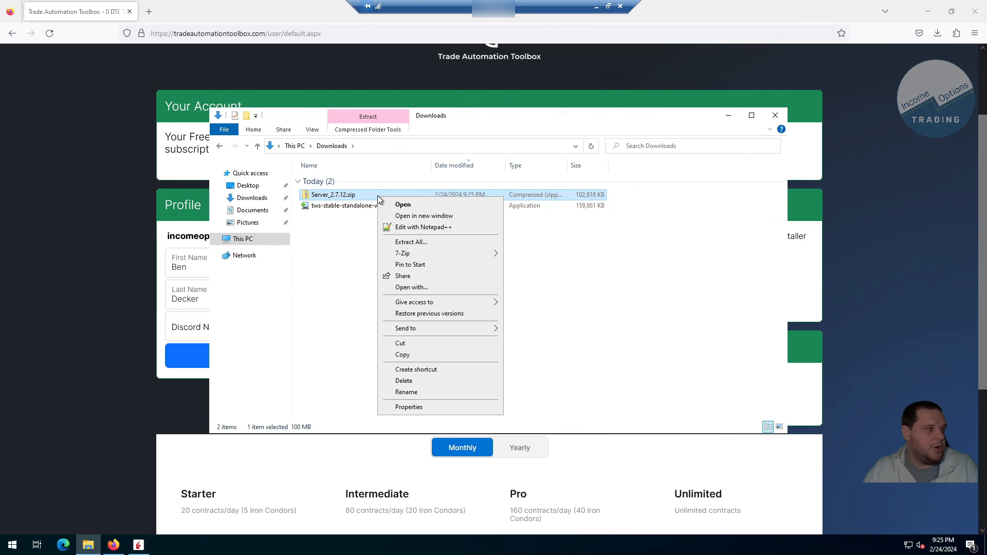
click(411, 242)
click(586, 370)
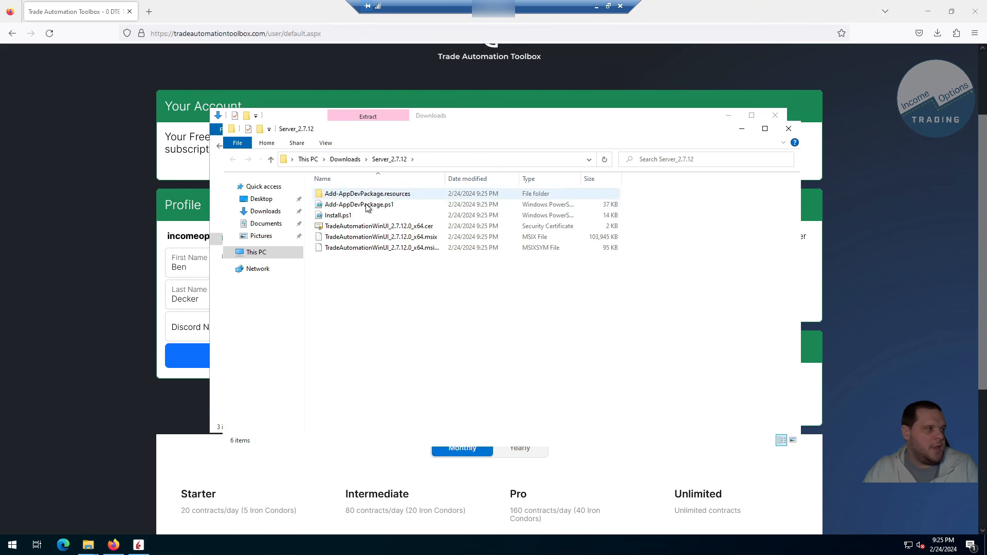
Step: Run Install.ps1 with PowerShell, decline the execution policy change and allow Add-AppDevPackage.ps1 to run once
click(343, 219)
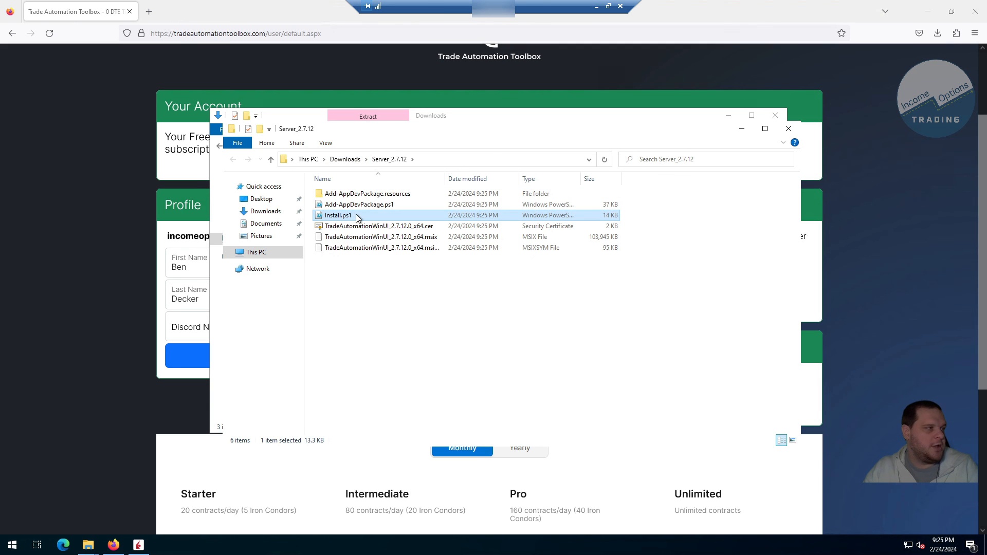
right_click(359, 218)
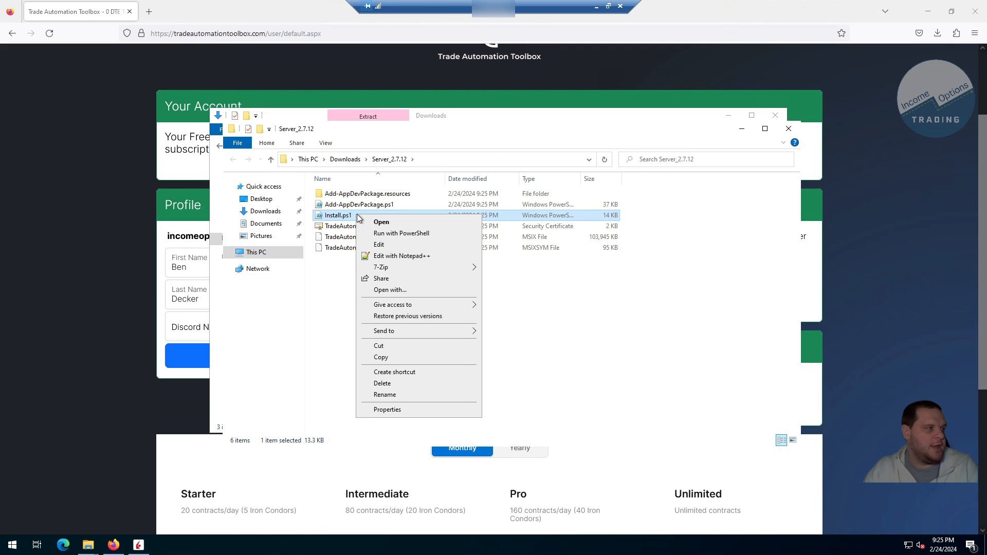
click(399, 234)
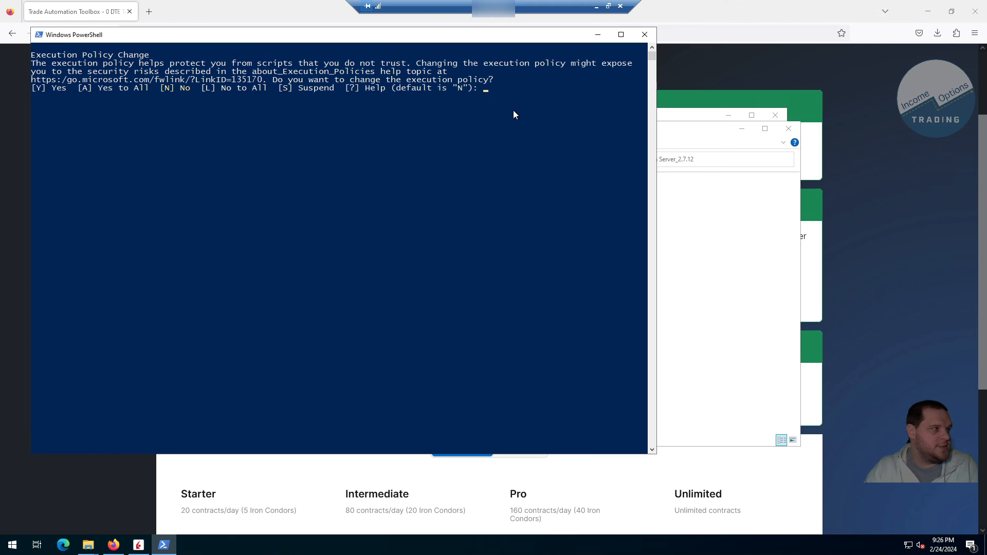
text(n)
key(Return)
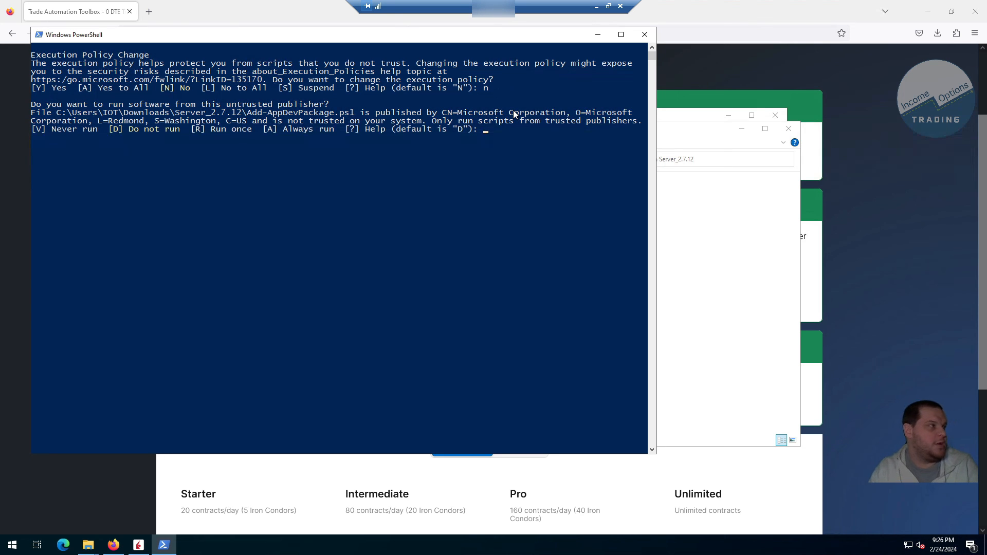
text(r)
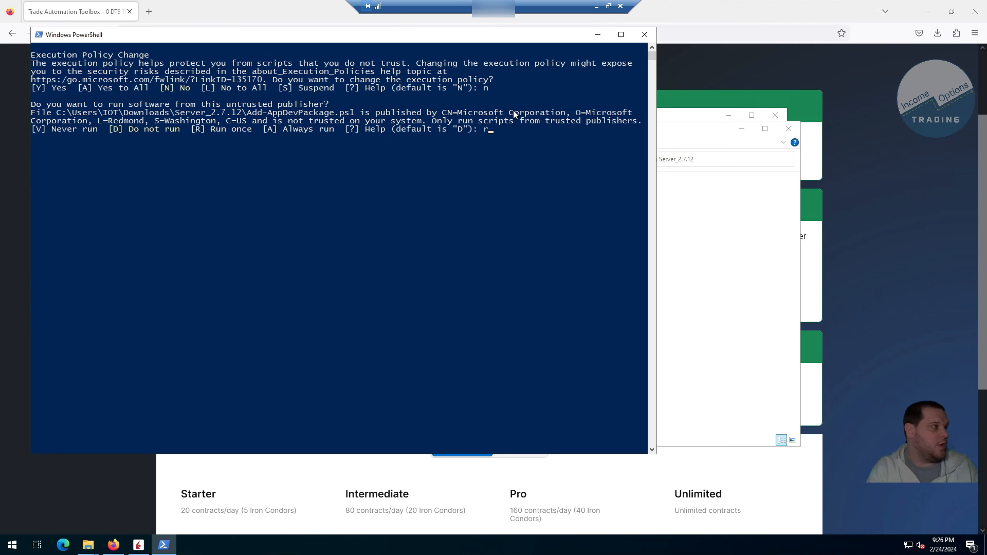
key(Return)
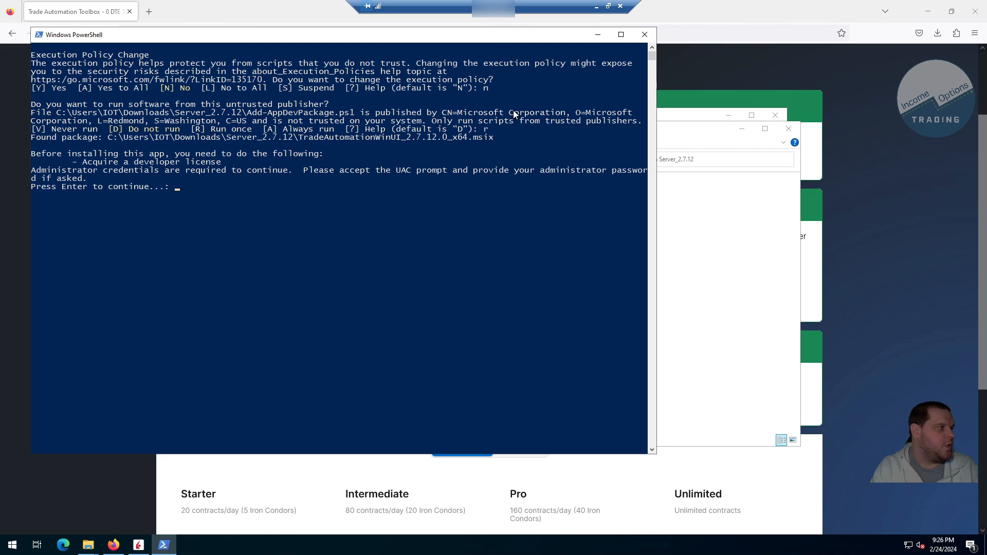
Step: Continue to the developer license request, authorize PowerShell with the administrator password and run the elevated Add-AppDevPackage.ps1 script once
key(Return)
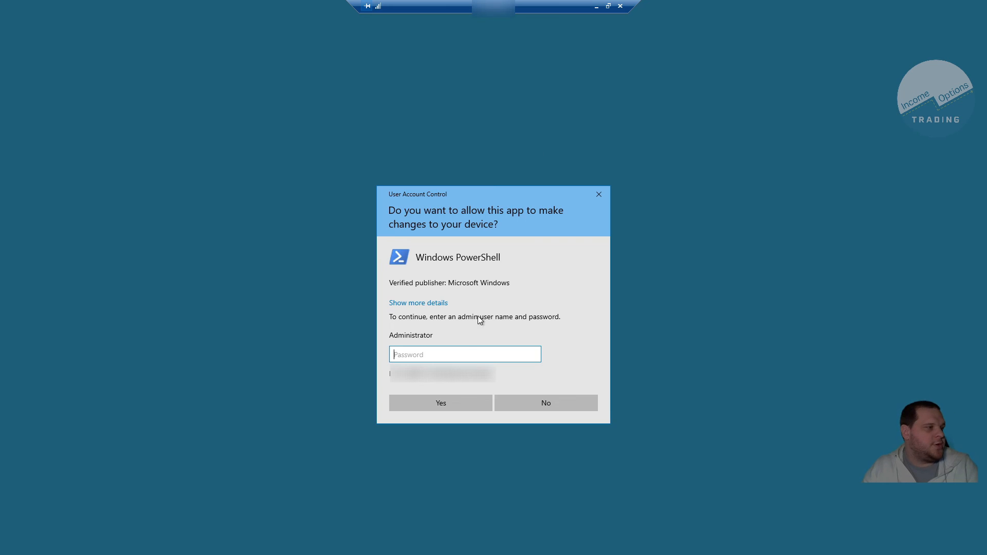
key(ctrl+v)
key(Return)
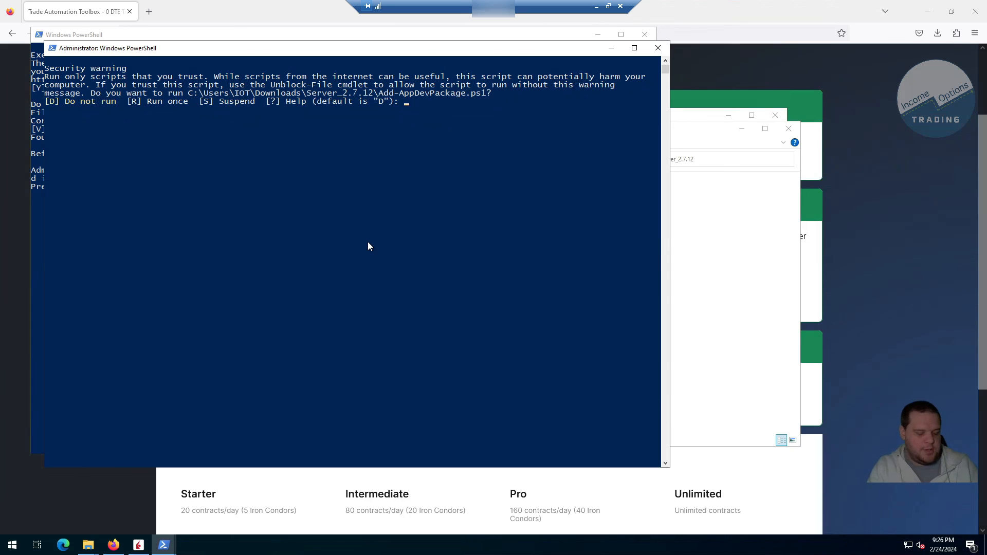
text(r)
key(Return)
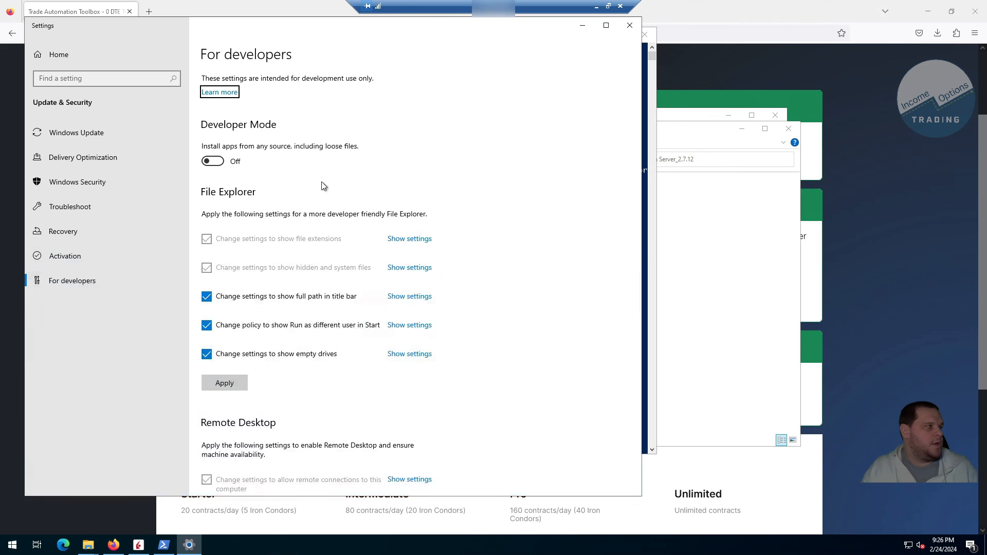
Step: Turn on Developer Mode in the Windows developer settings and accept its security warning
click(211, 163)
key(Return)
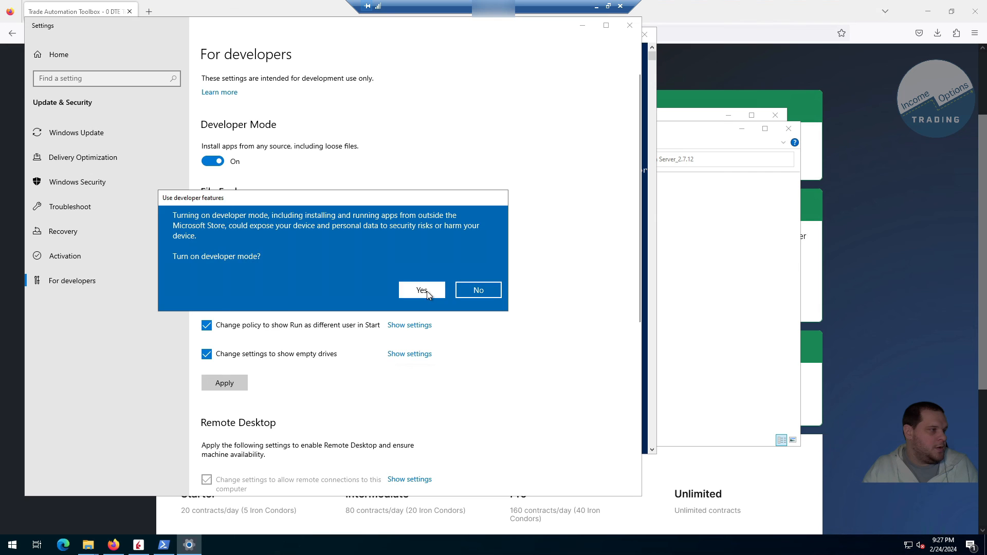
click(427, 291)
Step: Apply the File Explorer developer settings, authorize the change with the administrator password and close Settings
click(229, 383)
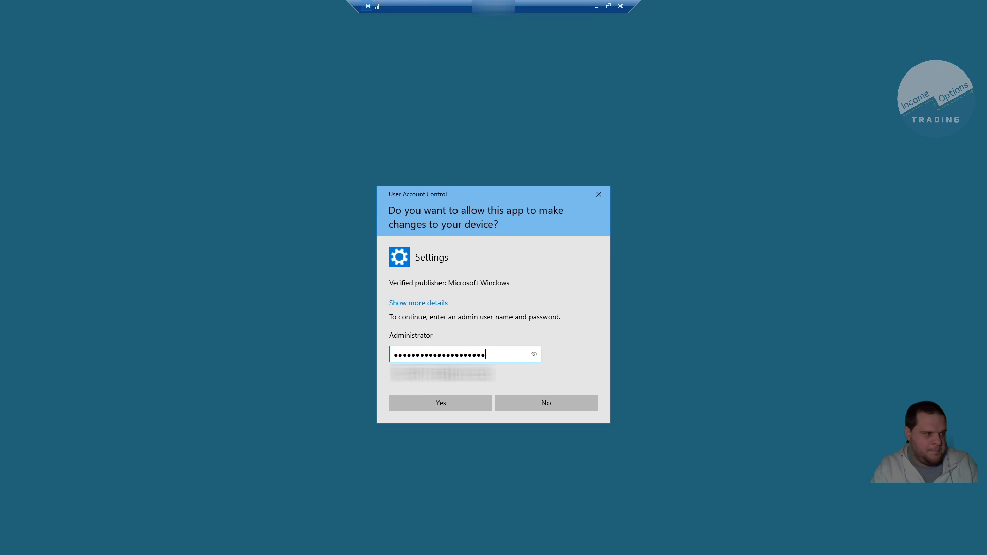
key(Return)
scroll(234, 443, down, 6)
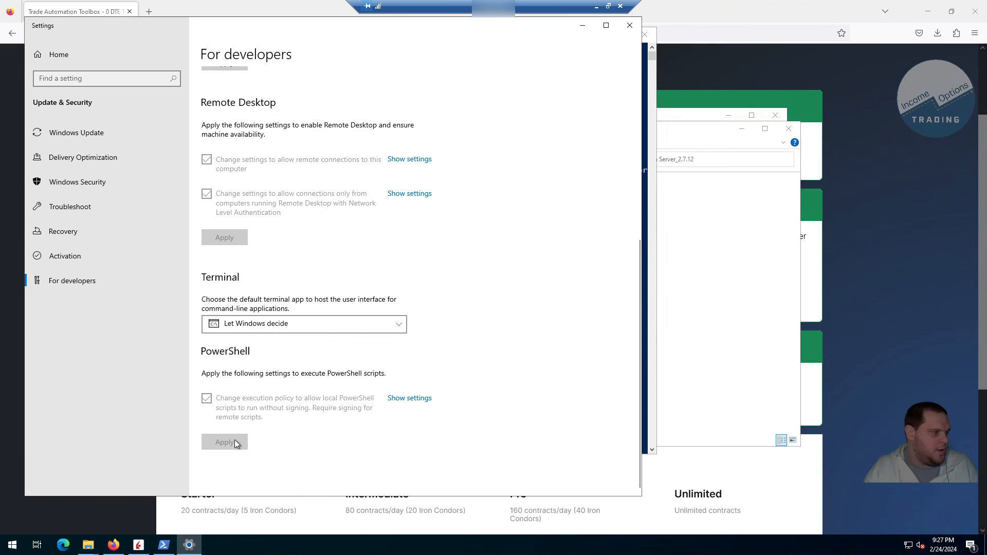
scroll(368, 412, up, 6)
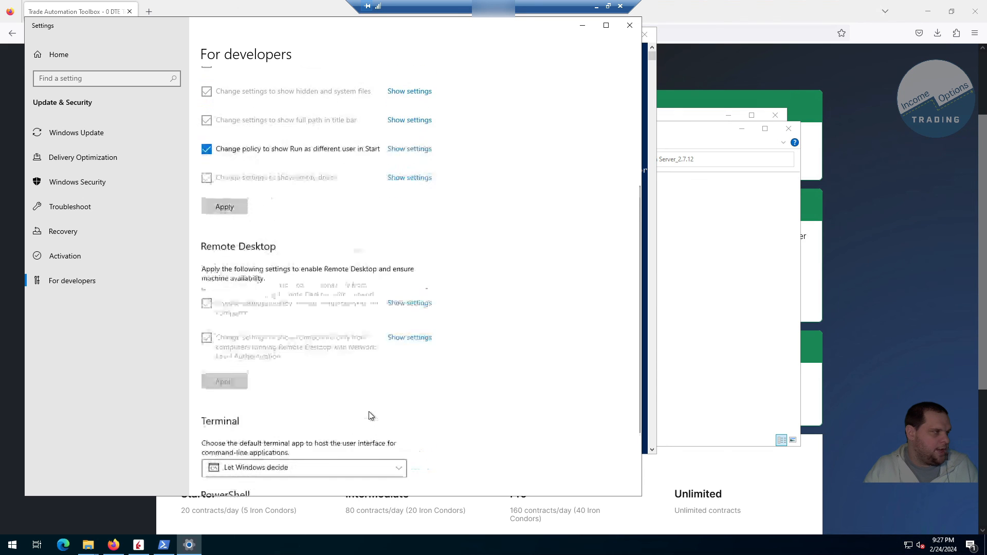
click(219, 383)
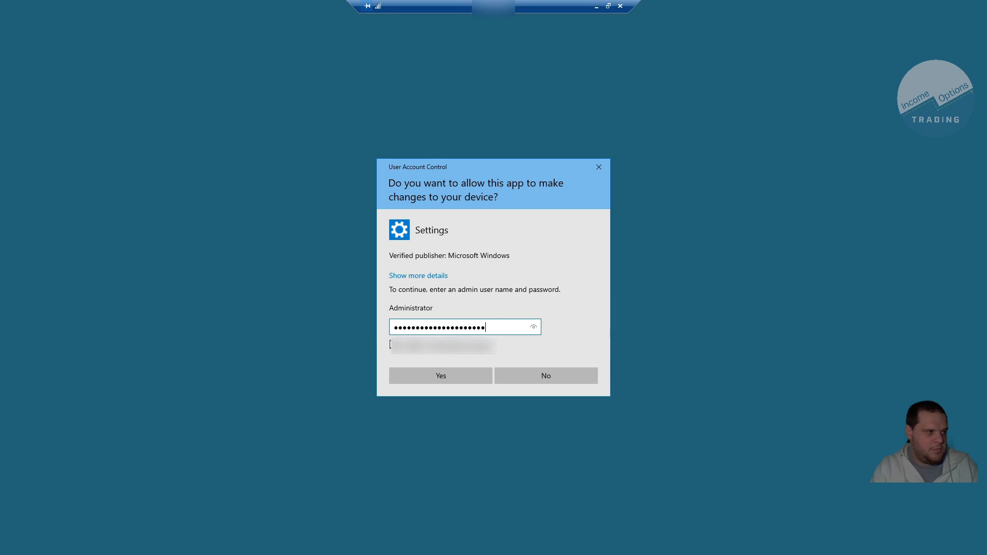
key(Return)
click(627, 26)
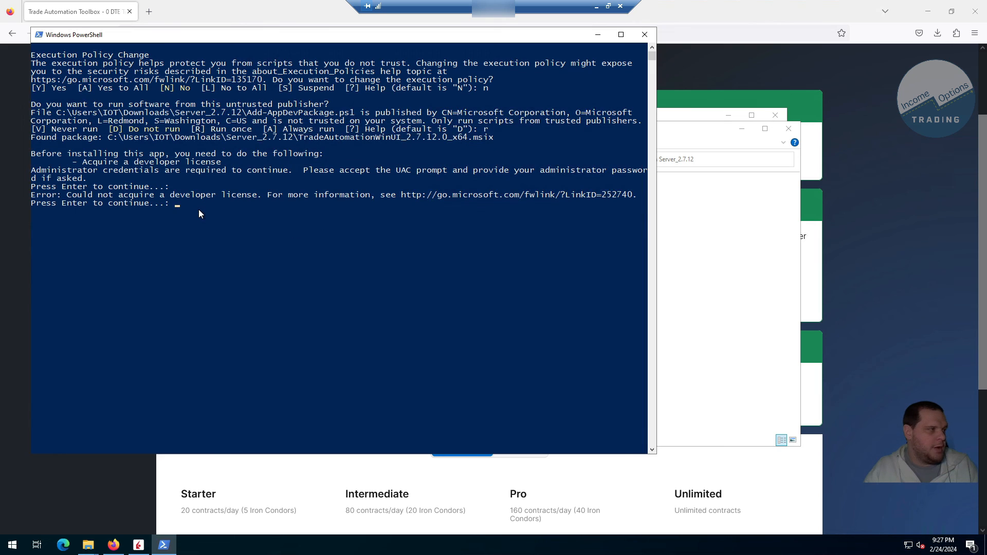
Step: End the current PowerShell installation session and run Install.ps1 with PowerShell again
key(Return)
right_click(353, 216)
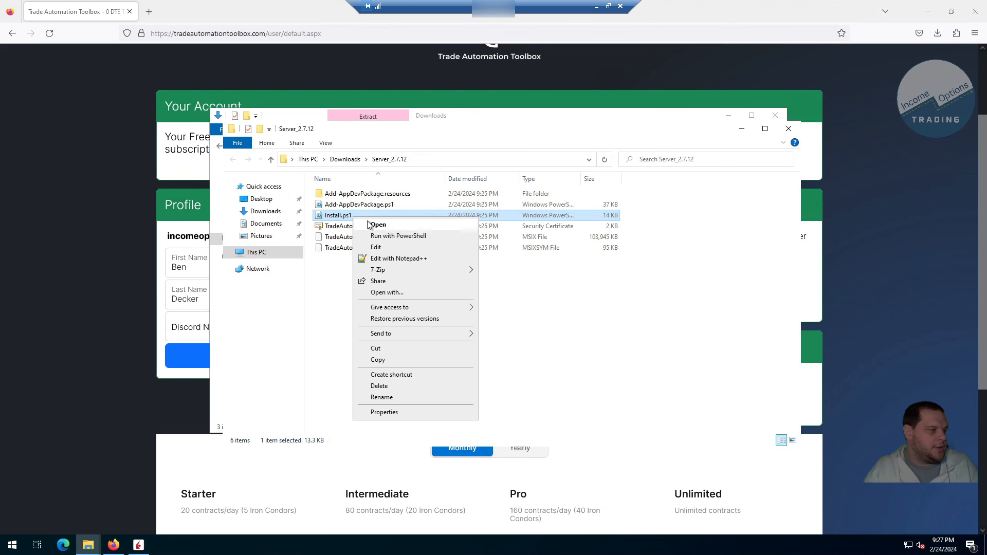
click(396, 239)
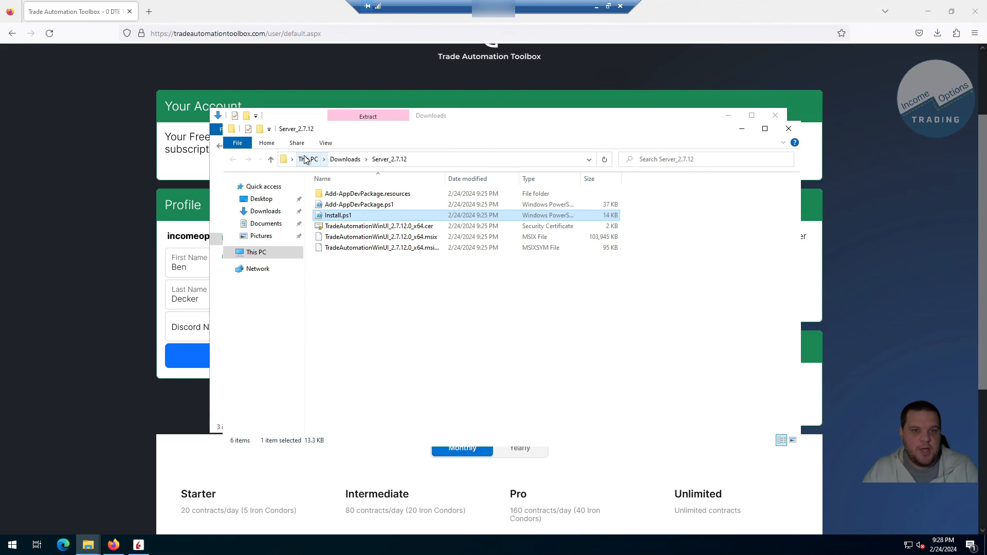
Step: Find and launch Trade Automation Toolbox, open its Settings page and select the IBKR TWS Port value for editing
click(13, 545)
text(tra)
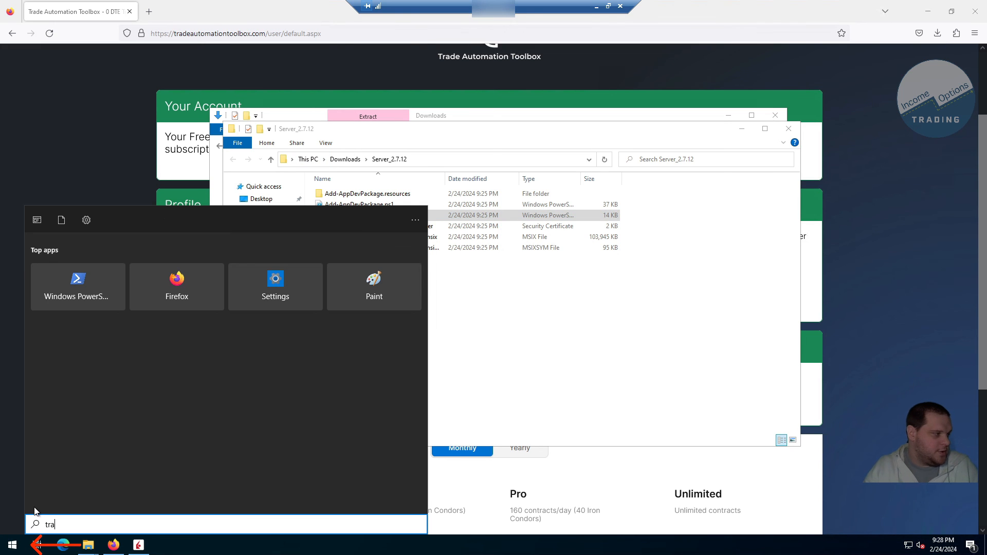
click(100, 310)
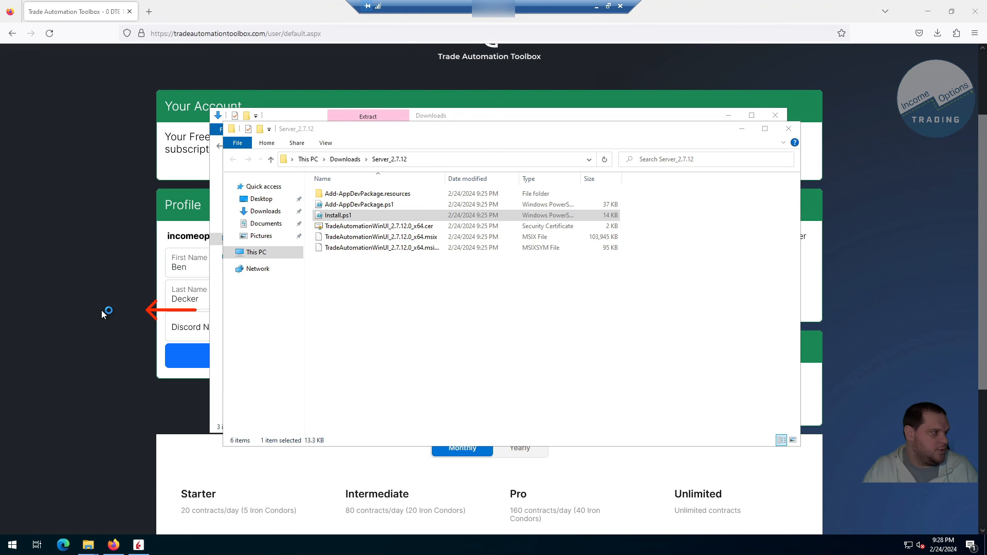
click(36, 297)
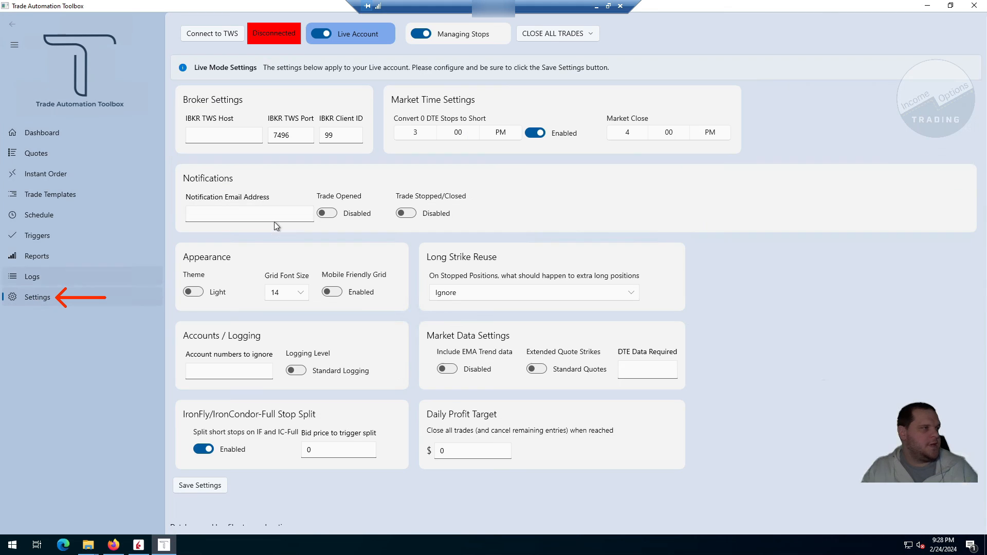
double_click(286, 136)
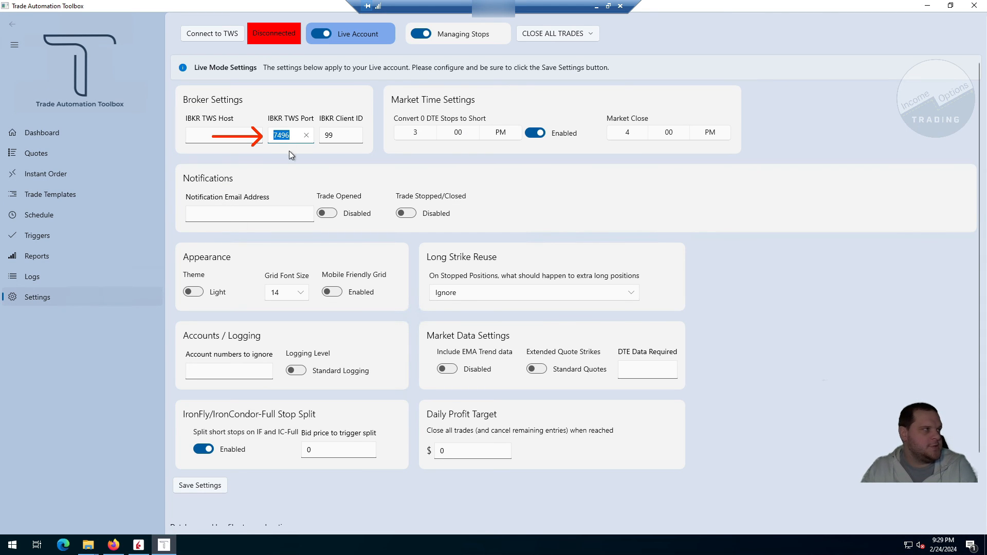